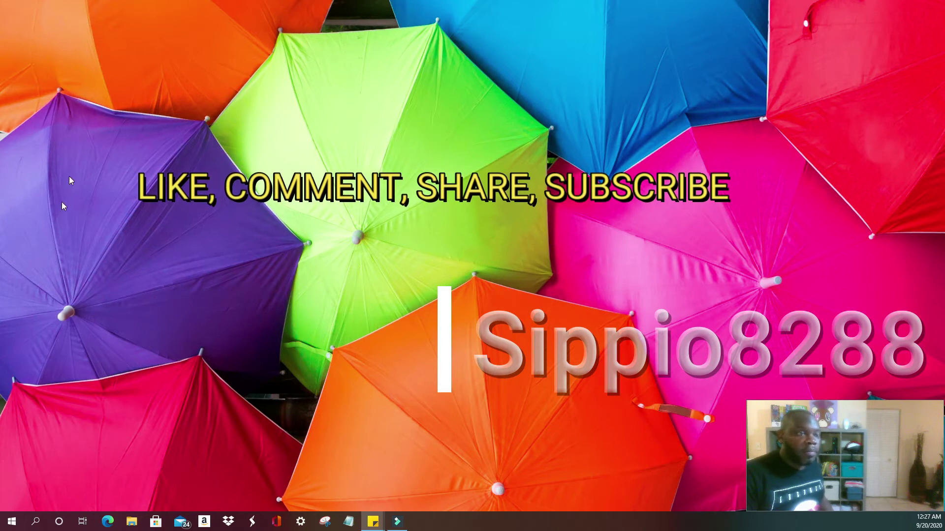
Launch Chrome, maximize its window, and open a new incognito window
{"action": "double_click", "coordinate": [57, 137]}
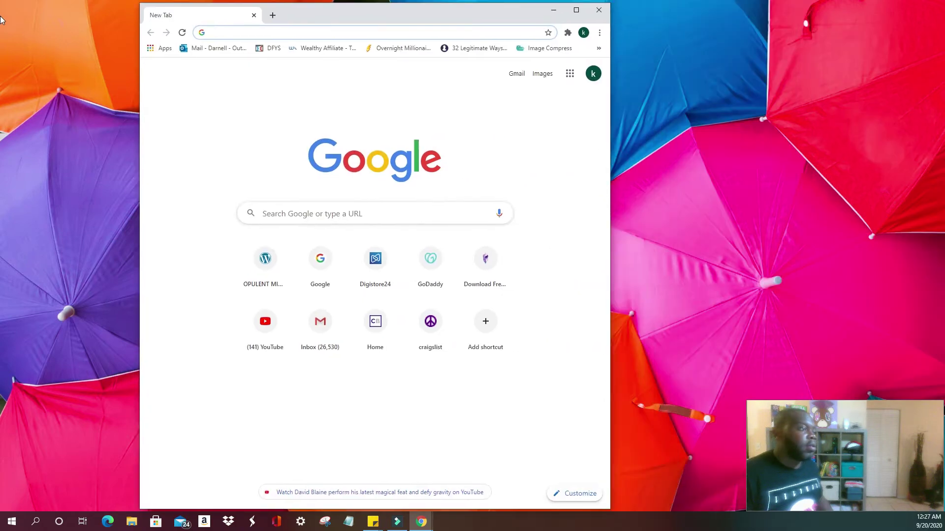
{"action": "left_click", "coordinate": [565, 11]}
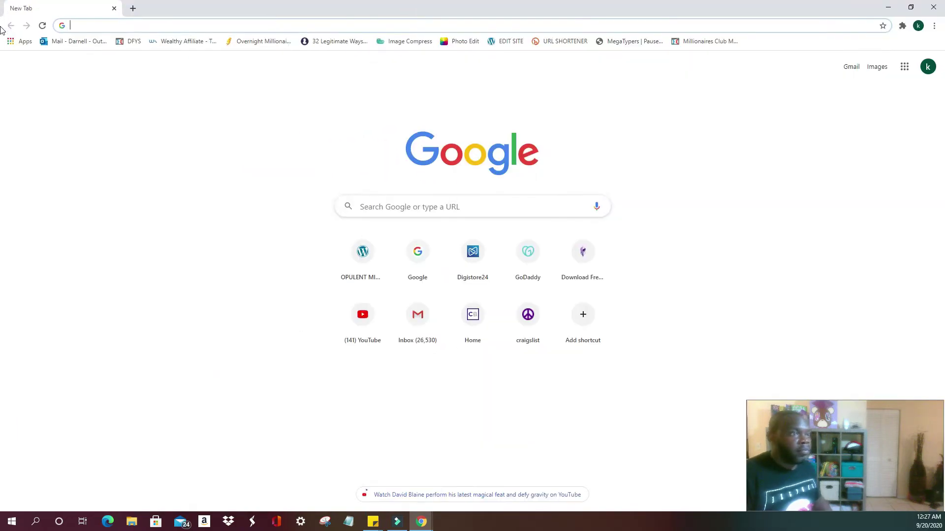
{"action": "key", "text": "alt+f"}
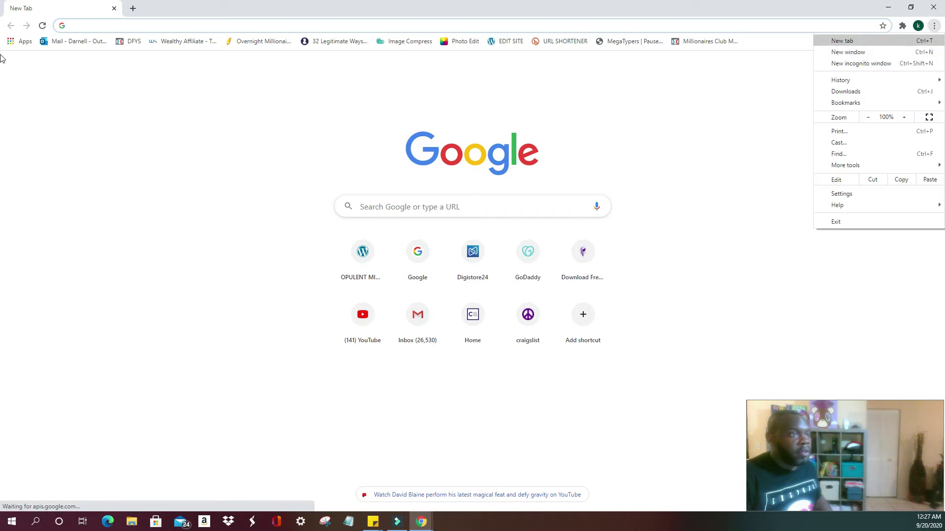
{"action": "key", "text": "Down"}
{"action": "key", "text": "Down"}
{"action": "key", "text": "Return"}
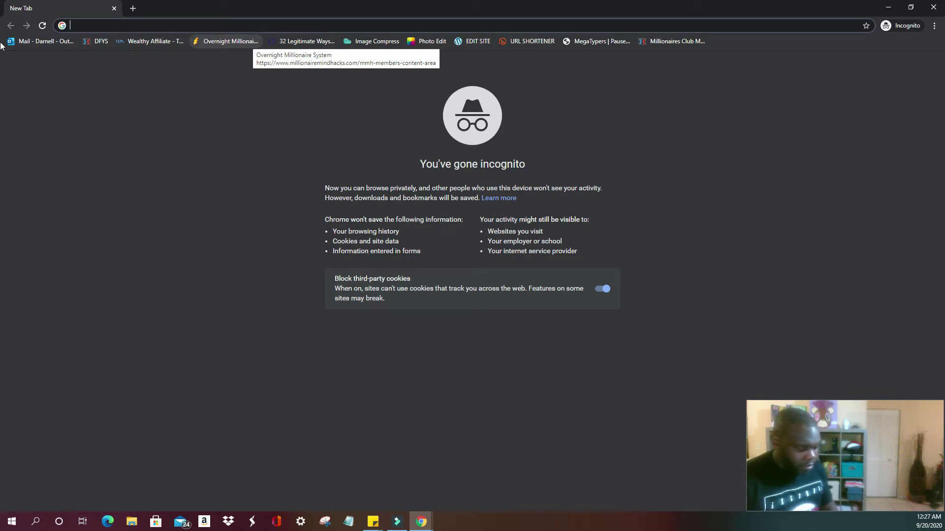
{"action": "type", "text": "https:"}
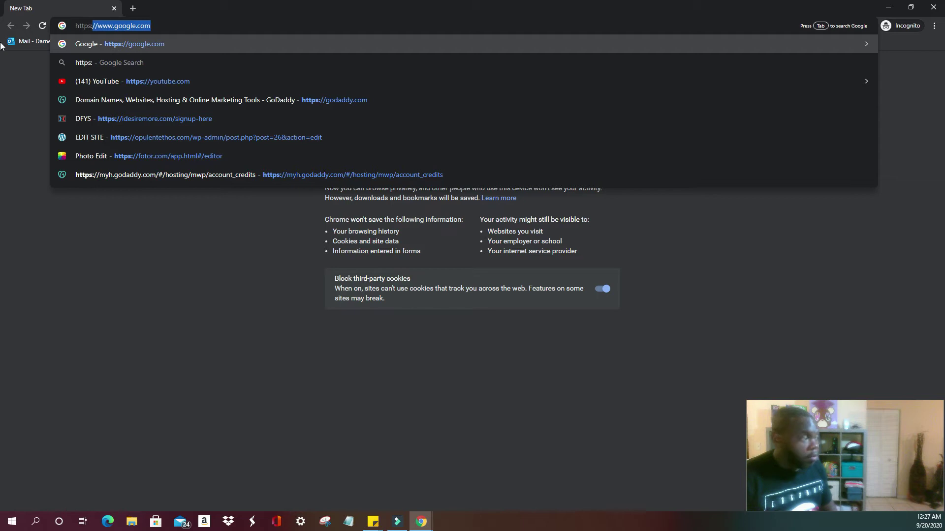
{"action": "type", "text": "//"}
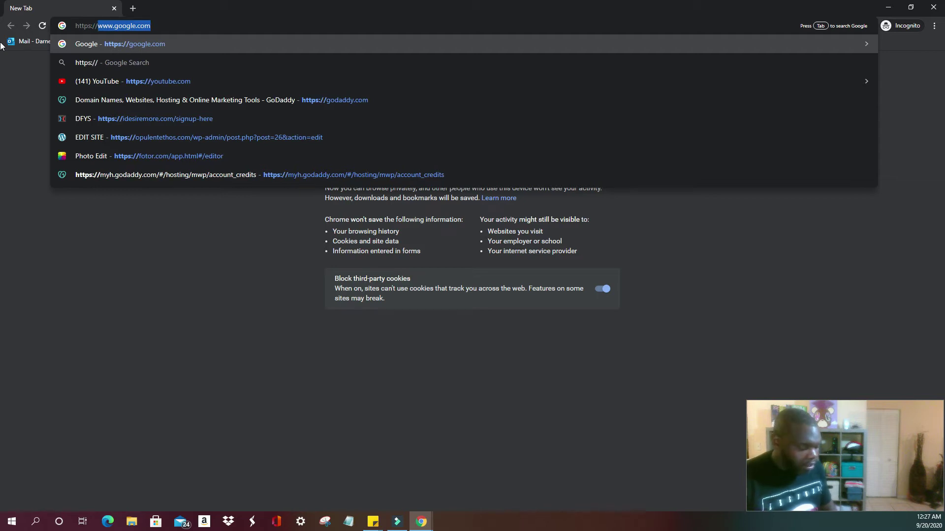
{"action": "type", "text": "www."}
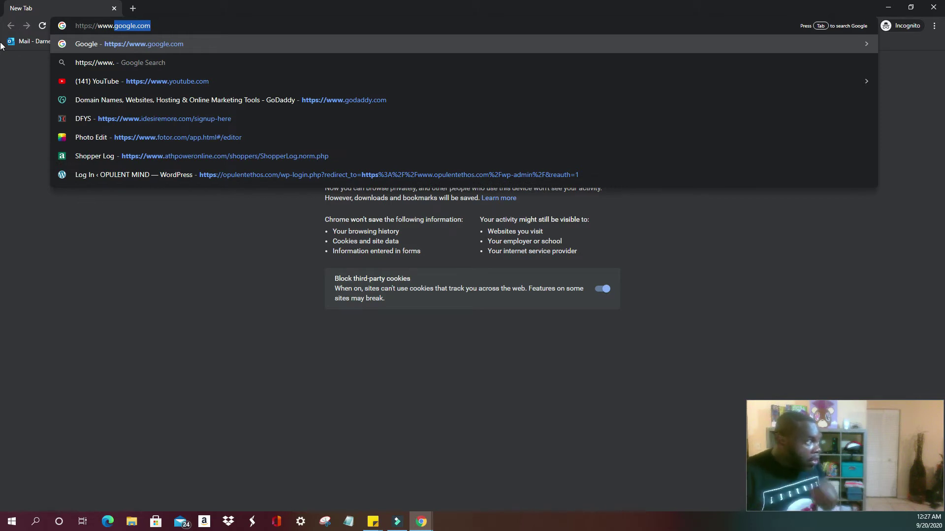
{"action": "type", "text": "."}
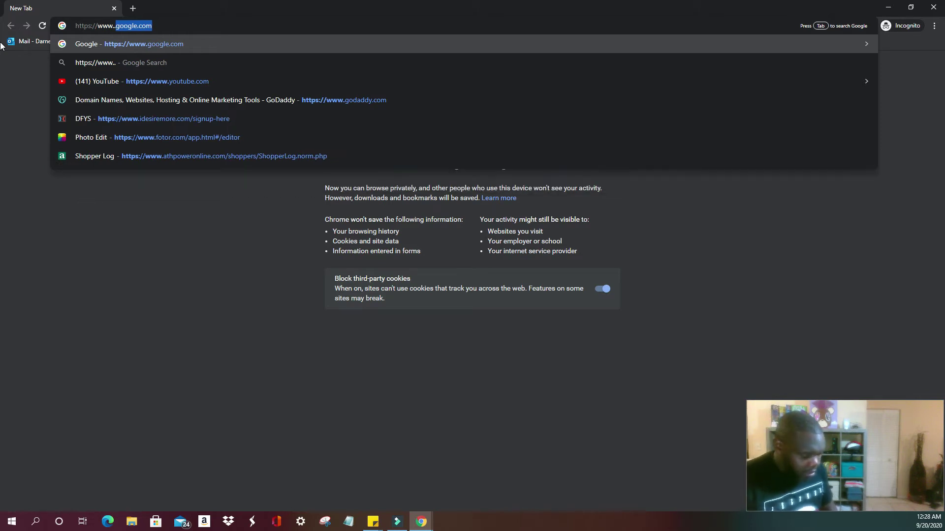
{"action": "type", "text": "amazon"}
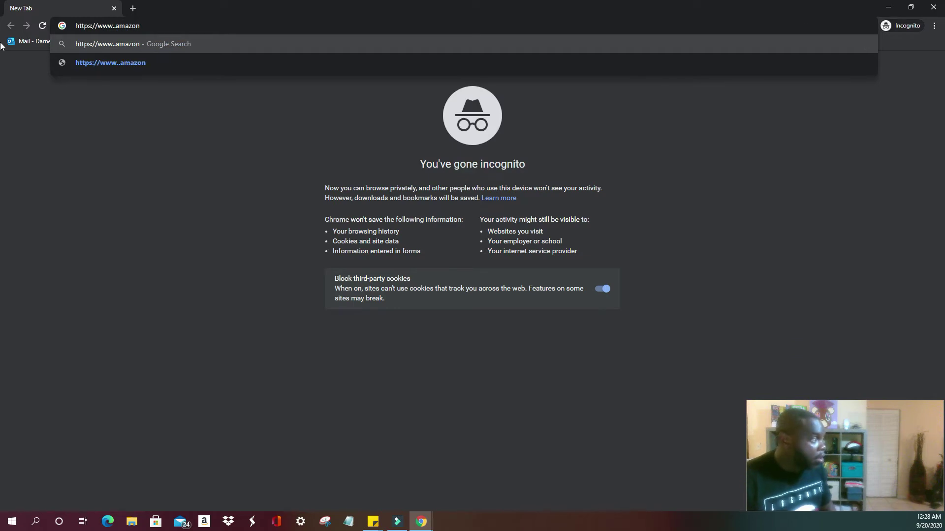
{"action": "key", "text": "BackSpace"}
{"action": "key", "text": "BackSpace"}
{"action": "key", "text": "BackSpace"}
{"action": "key", "text": "BackSpace"}
{"action": "key", "text": "BackSpace"}
{"action": "key", "text": "BackSpace"}
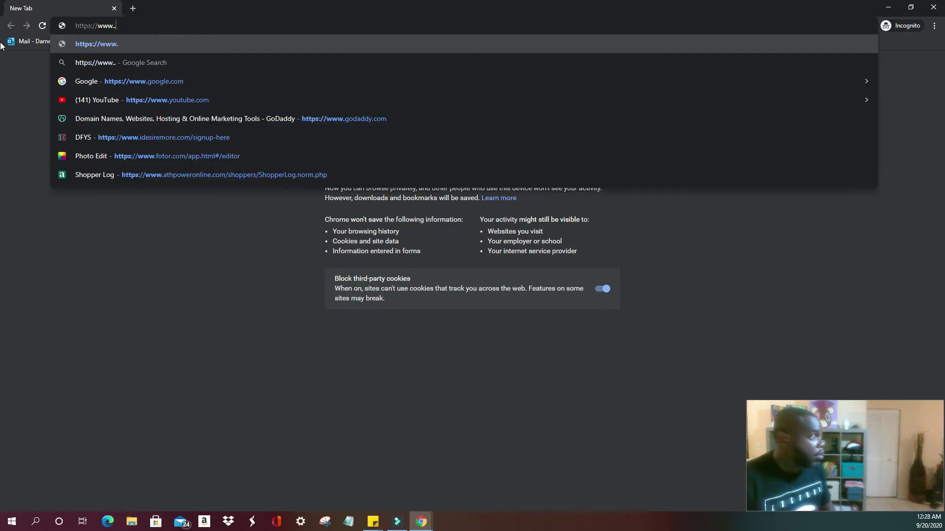
{"action": "key", "text": "BackSpace"}
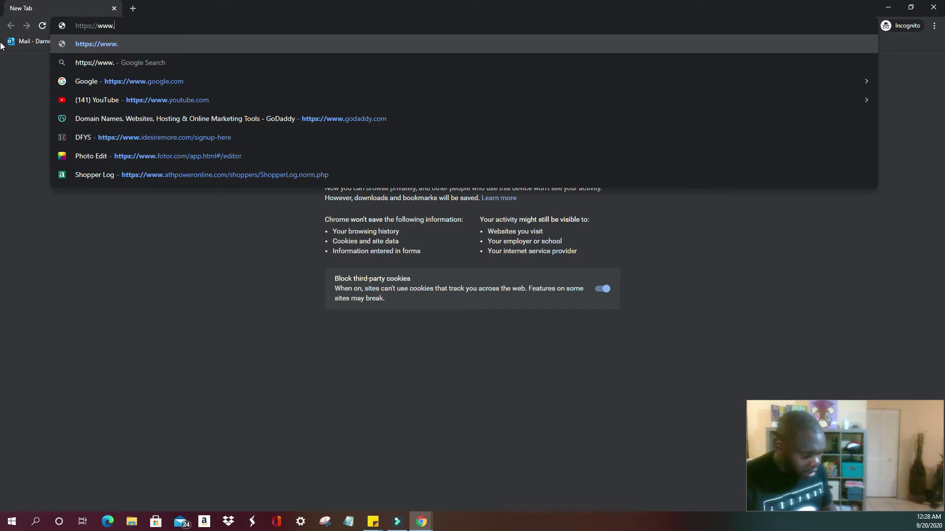
{"action": "type", "text": "amazon."}
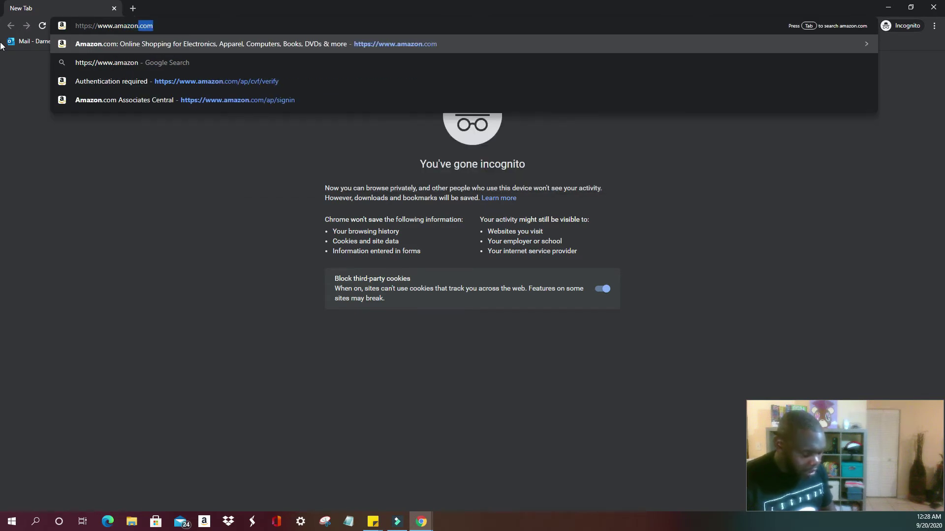
{"action": "type", "text": "com"}
{"action": "key", "text": "Return"}
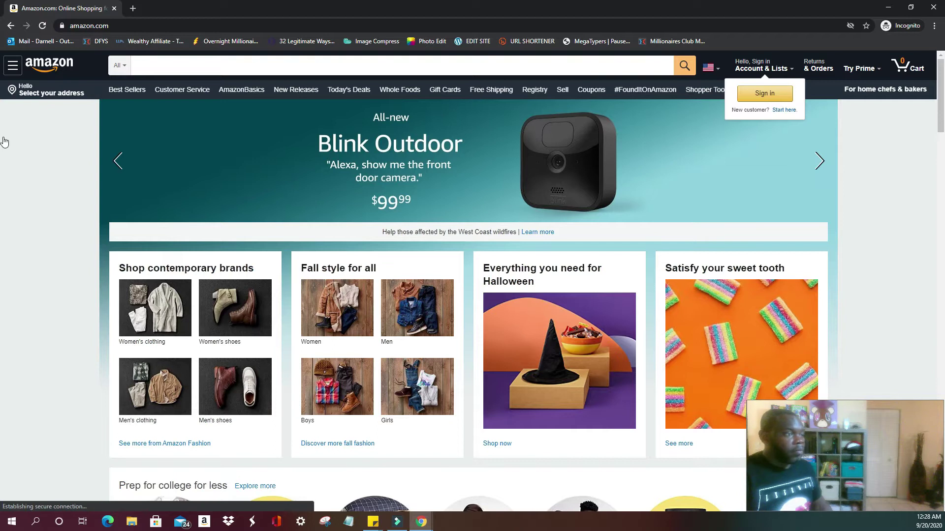
Look through the Amazon home page's product sections down to the footer links
{"action": "scroll", "coordinate": [4, 142], "scroll_direction": "down", "scroll_amount": 6}
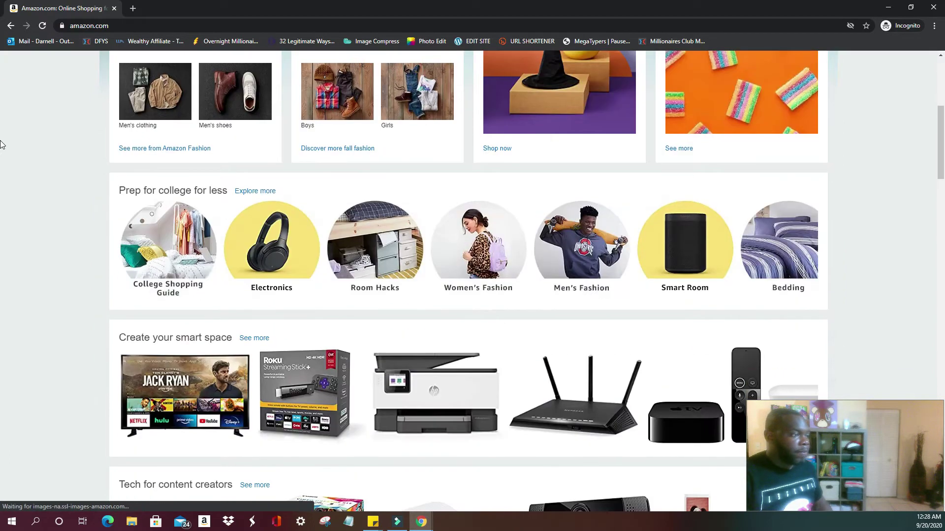
{"action": "scroll", "coordinate": [2, 144], "scroll_direction": "up", "scroll_amount": 4}
{"action": "scroll", "coordinate": [3, 128], "scroll_direction": "up", "scroll_amount": 2}
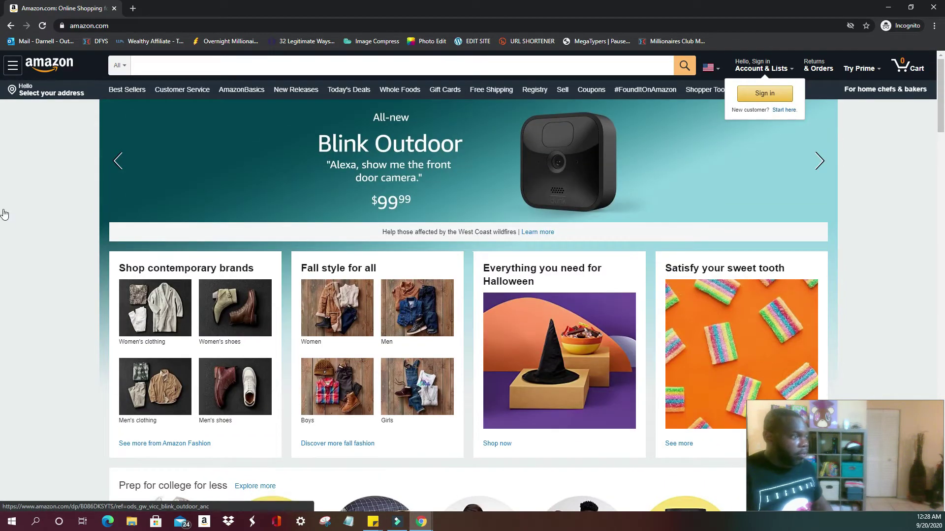
{"action": "scroll", "coordinate": [2, 218], "scroll_direction": "down", "scroll_amount": 1}
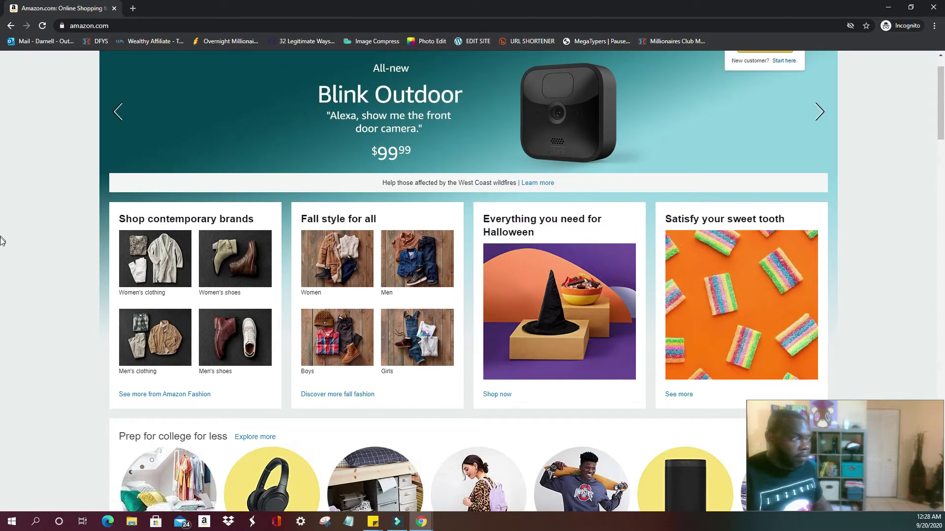
{"action": "scroll", "coordinate": [2, 207], "scroll_direction": "down", "scroll_amount": 1}
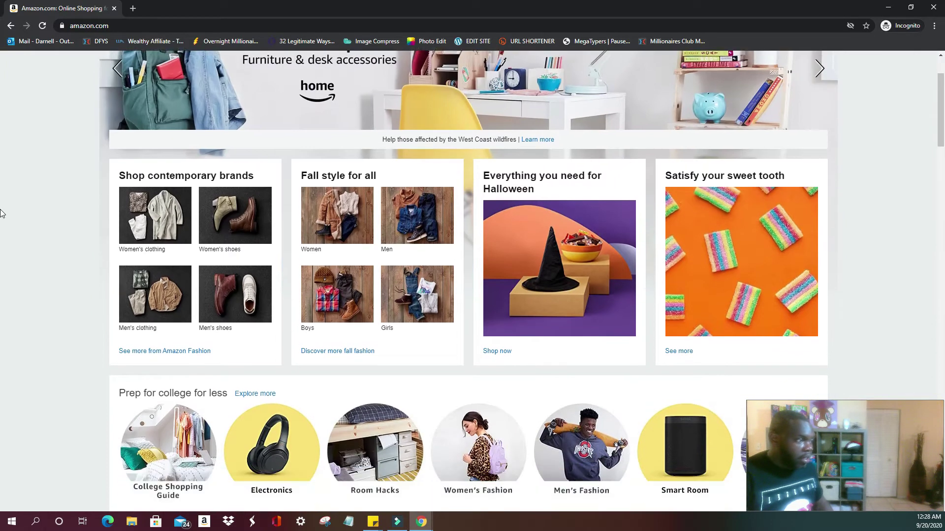
{"action": "scroll", "coordinate": [4, 213], "scroll_direction": "down", "scroll_amount": 2}
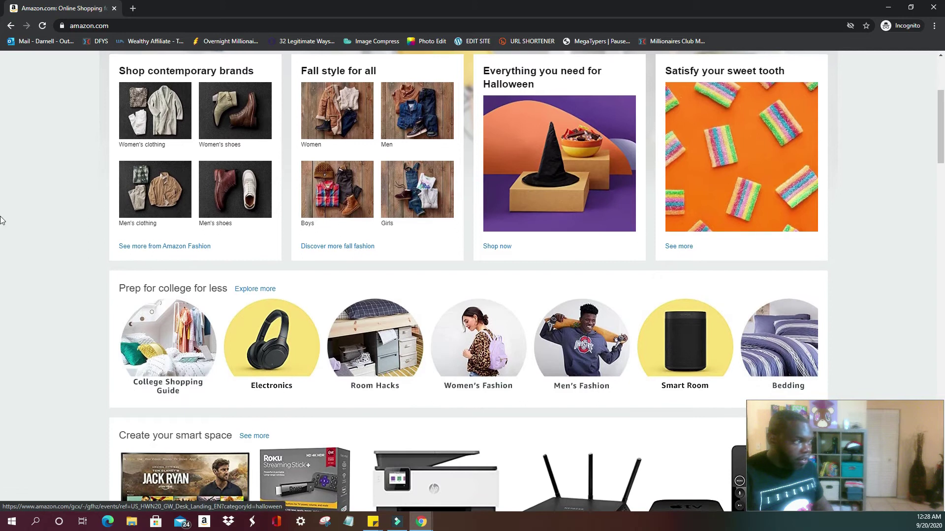
{"action": "scroll", "coordinate": [4, 210], "scroll_direction": "down", "scroll_amount": 2}
{"action": "scroll", "coordinate": [4, 212], "scroll_direction": "down", "scroll_amount": 5}
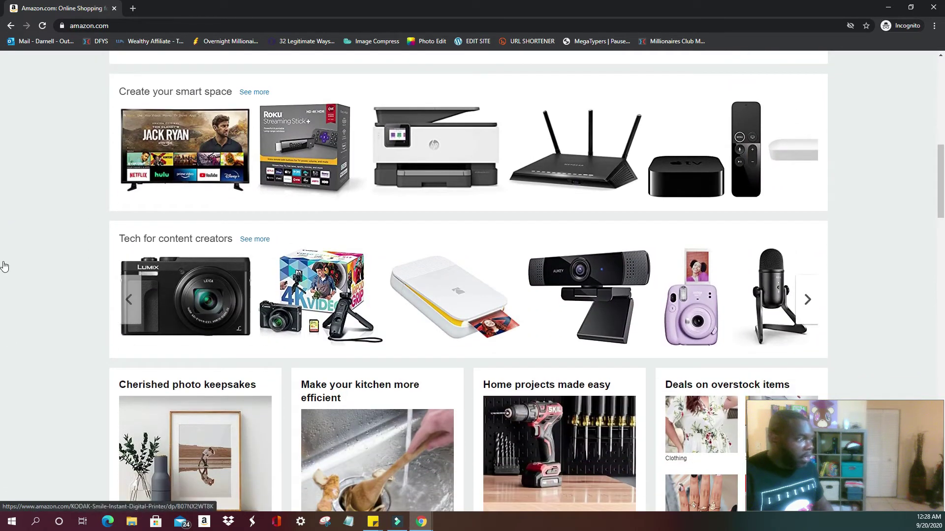
{"action": "scroll", "coordinate": [4, 280], "scroll_direction": "down", "scroll_amount": 3}
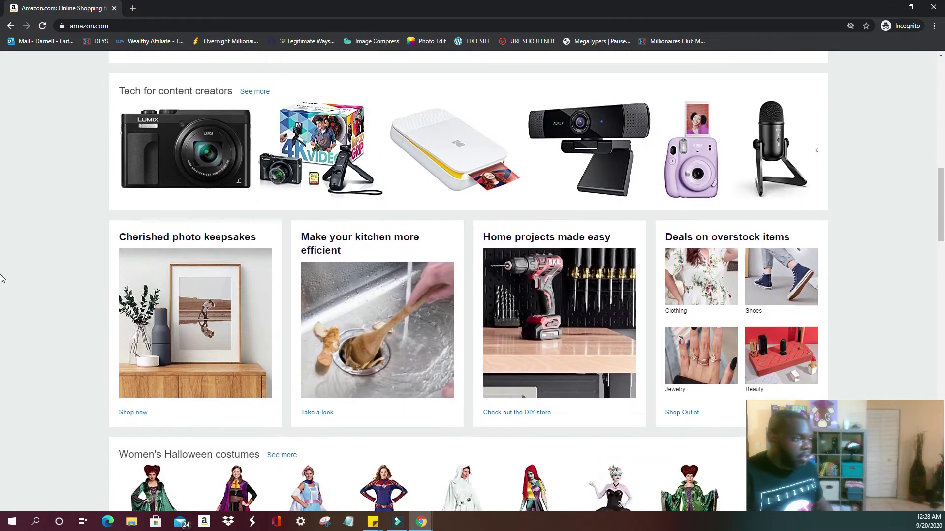
{"action": "scroll", "coordinate": [2, 277], "scroll_direction": "down", "scroll_amount": 3}
{"action": "scroll", "coordinate": [2, 277], "scroll_direction": "down", "scroll_amount": 2}
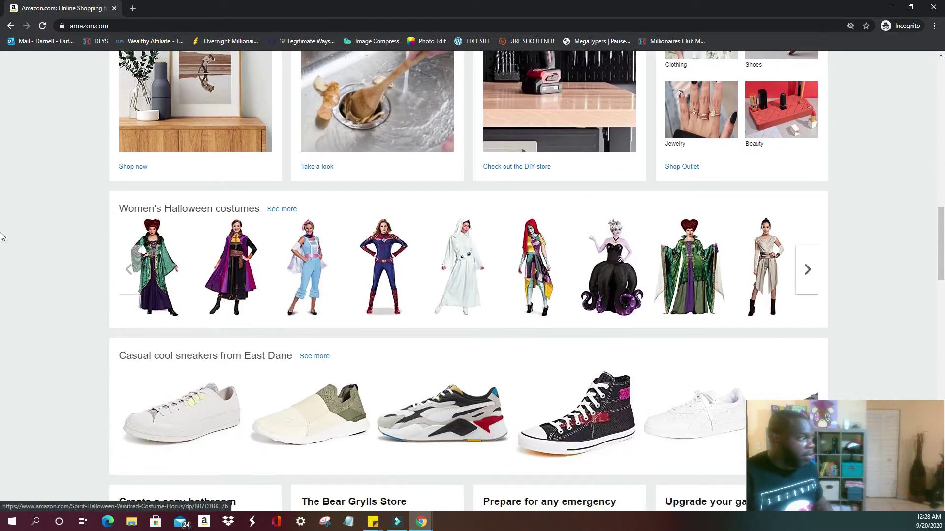
{"action": "scroll", "coordinate": [2, 325], "scroll_direction": "down", "scroll_amount": 3}
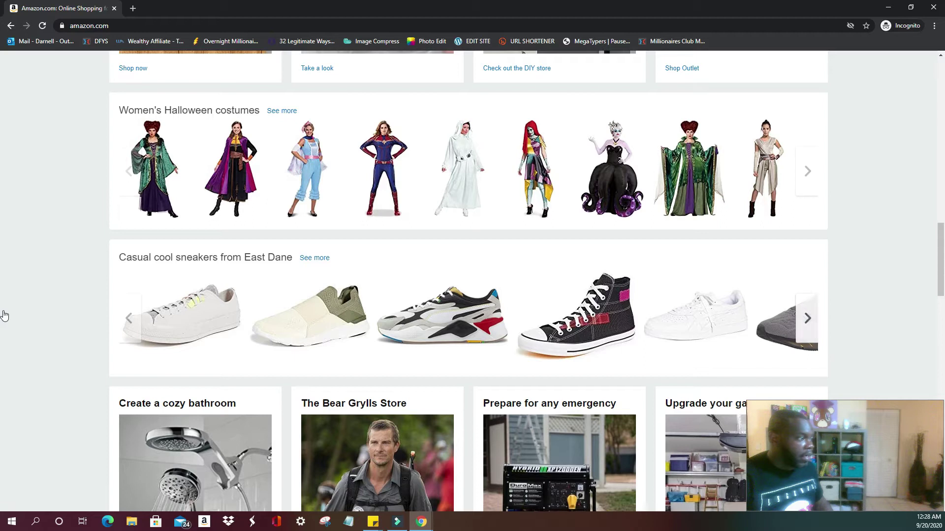
{"action": "scroll", "coordinate": [2, 307], "scroll_direction": "down", "scroll_amount": 6}
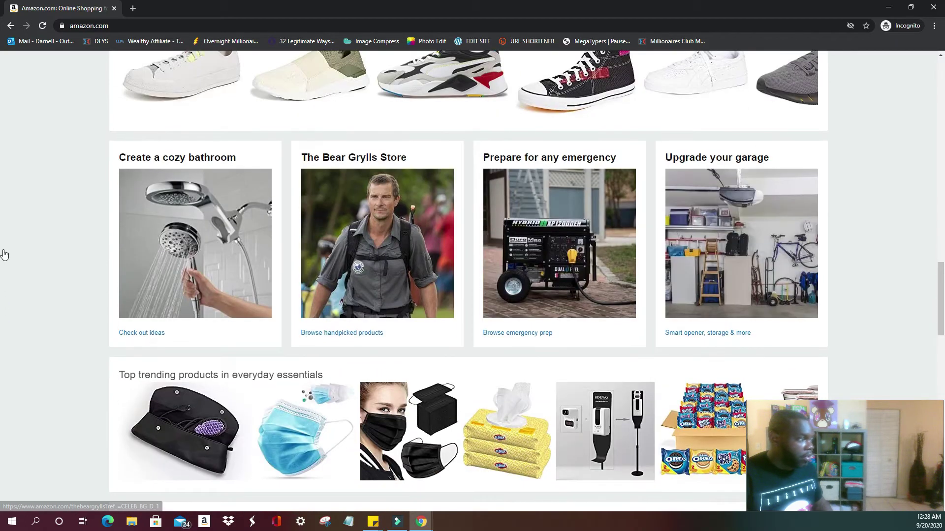
{"action": "scroll", "coordinate": [2, 253], "scroll_direction": "up", "scroll_amount": 4}
{"action": "scroll", "coordinate": [3, 254], "scroll_direction": "down", "scroll_amount": 4}
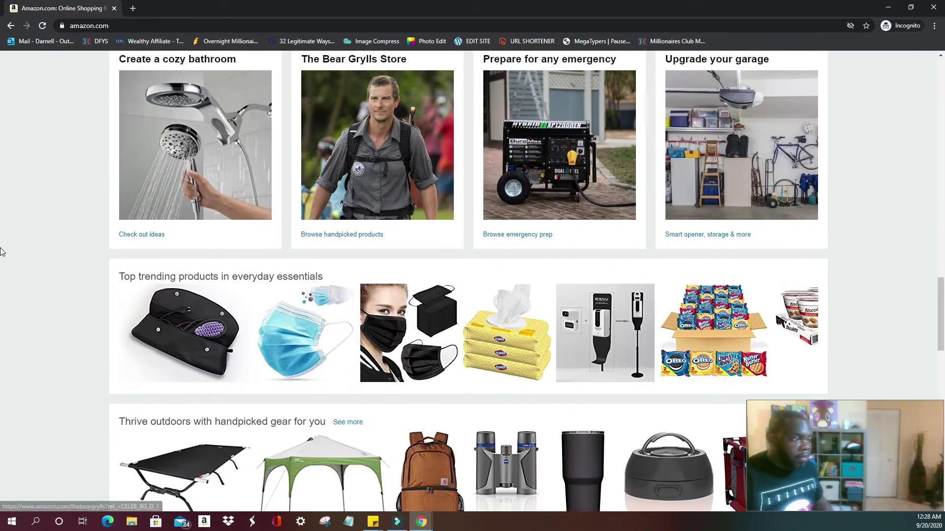
{"action": "scroll", "coordinate": [4, 253], "scroll_direction": "down", "scroll_amount": 2}
{"action": "scroll", "coordinate": [4, 253], "scroll_direction": "down", "scroll_amount": 2}
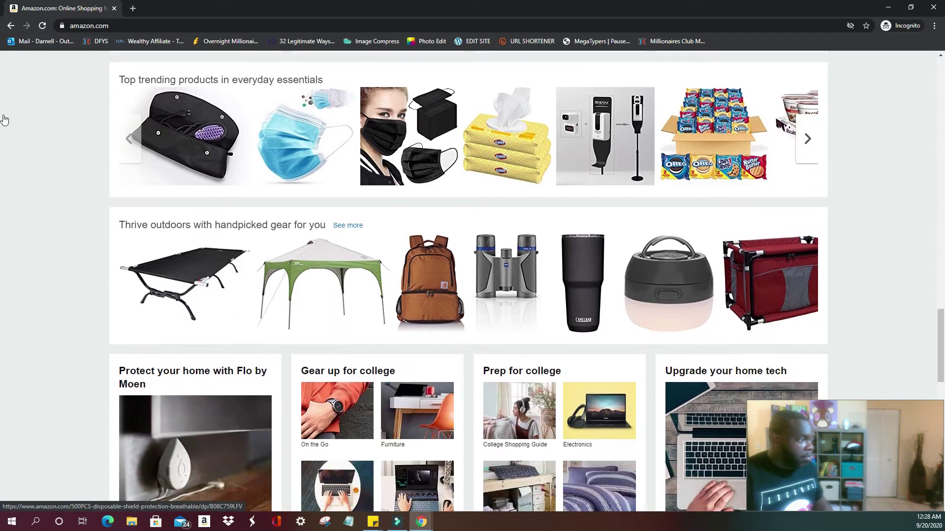
{"action": "scroll", "coordinate": [4, 275], "scroll_direction": "down", "scroll_amount": 6}
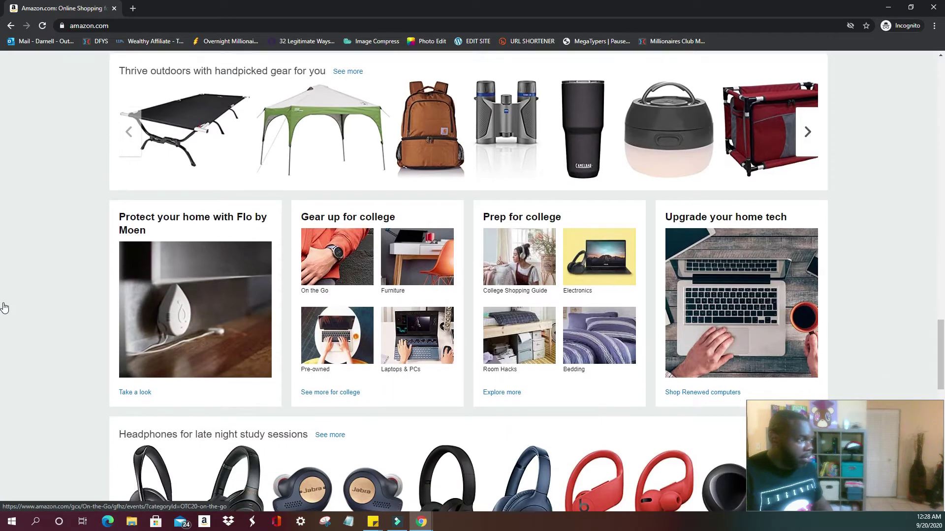
{"action": "scroll", "coordinate": [2, 301], "scroll_direction": "down", "scroll_amount": 3}
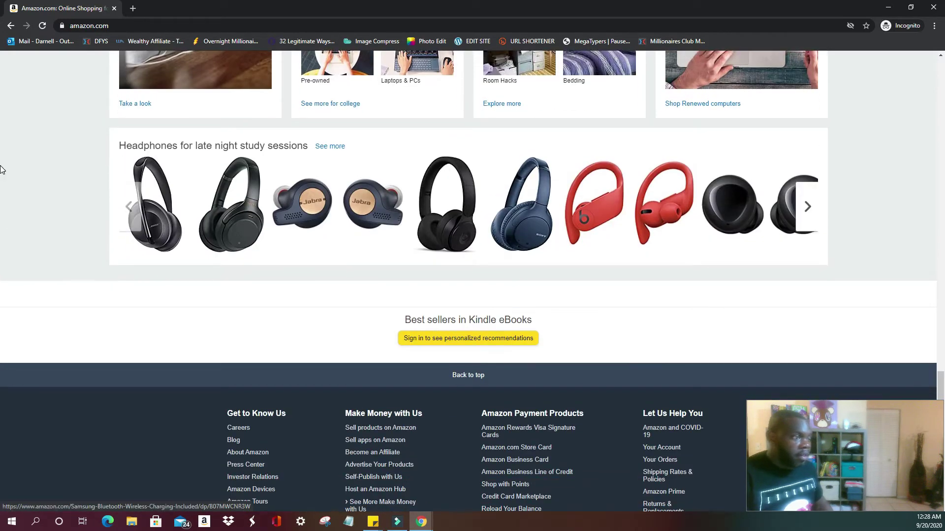
{"action": "scroll", "coordinate": [3, 131], "scroll_direction": "down", "scroll_amount": 5}
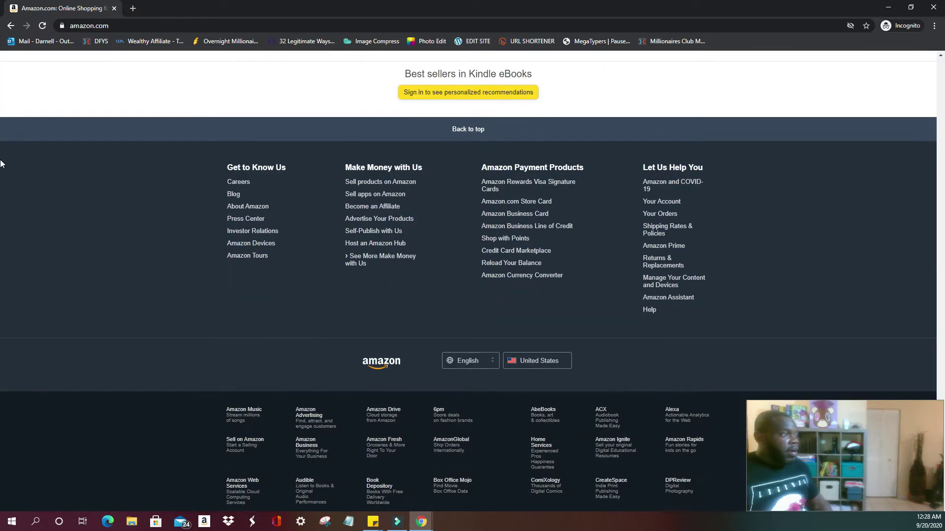
Highlight the footer heading "Make Money with Us" and open the Become an Affiliate page listed under it
{"action": "left_click_drag", "start_coordinate": [345, 167], "coordinate": [433, 173]}
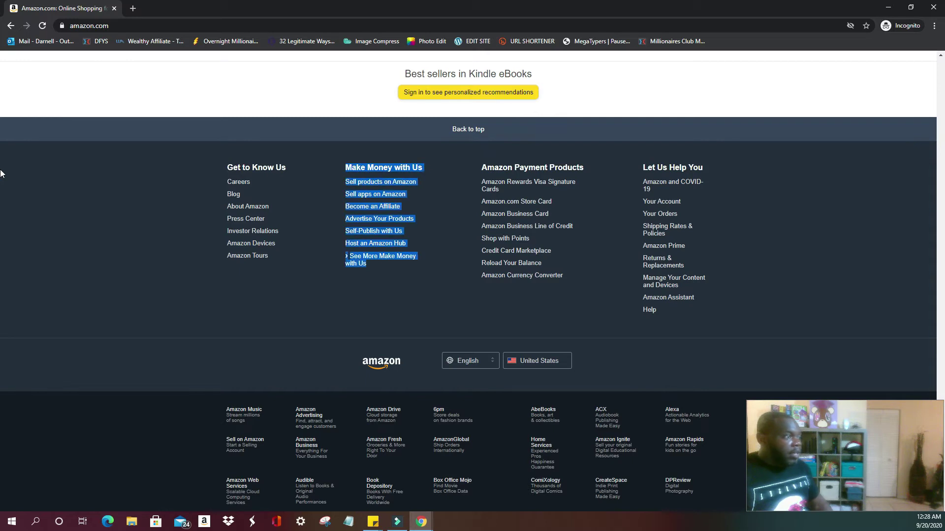
{"action": "key", "text": "Left"}
{"action": "key", "text": "ctrl+shift+Right"}
{"action": "key", "text": "ctrl+shift+Right"}
{"action": "key", "text": "ctrl+shift+Right"}
{"action": "key", "text": "ctrl+shift+Right"}
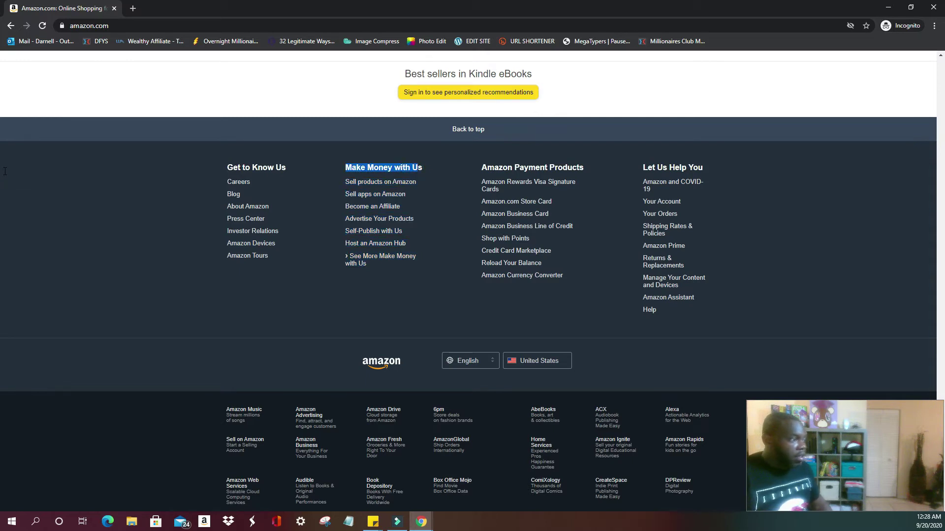
{"action": "key", "text": "Tab"}
{"action": "key", "text": "Tab"}
{"action": "key", "text": "Tab"}
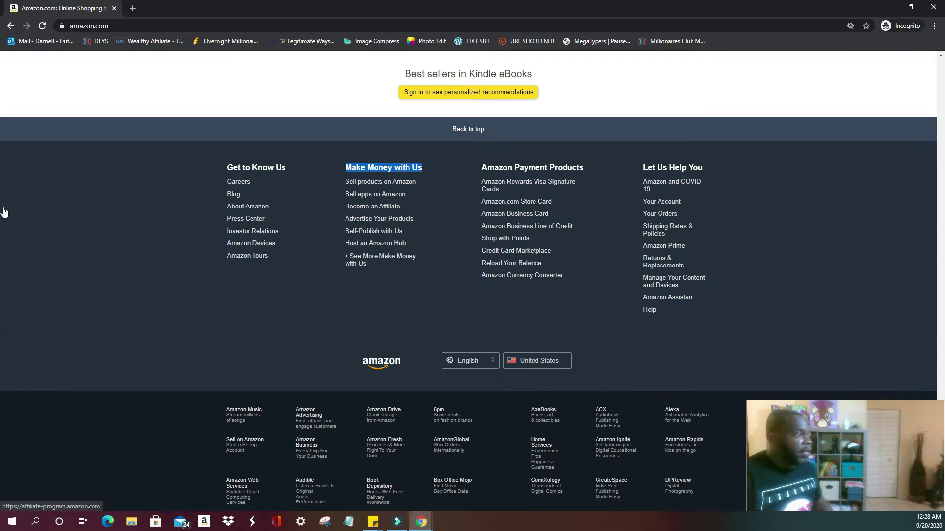
{"action": "key", "text": "Return"}
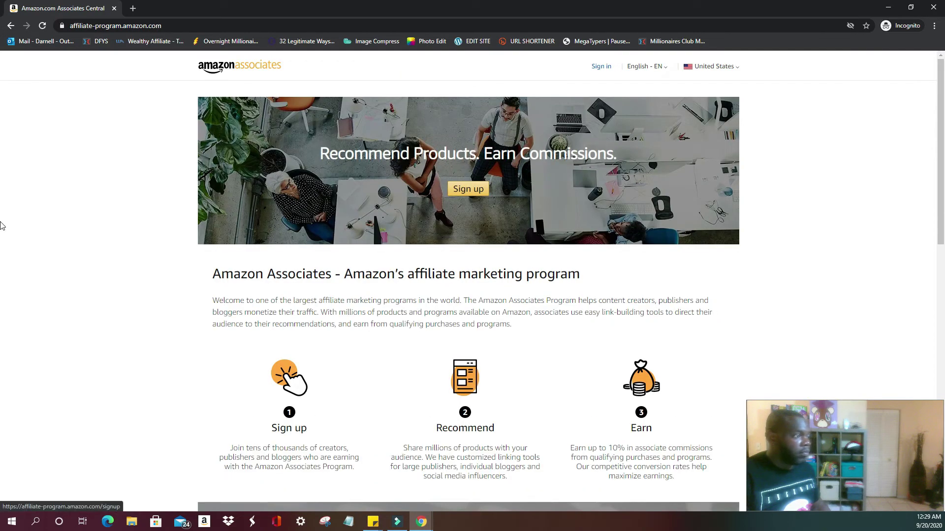
Start signing up for the Amazon Associates affiliate program
{"action": "scroll", "coordinate": [1, 217], "scroll_direction": "down", "scroll_amount": 1}
{"action": "scroll", "coordinate": [2, 197], "scroll_direction": "up", "scroll_amount": 1}
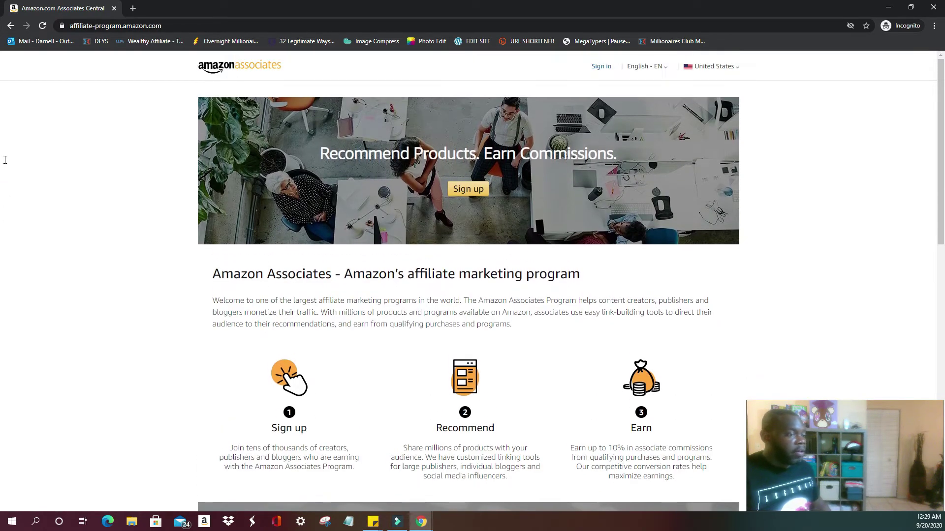
{"action": "left_click", "coordinate": [4, 195]}
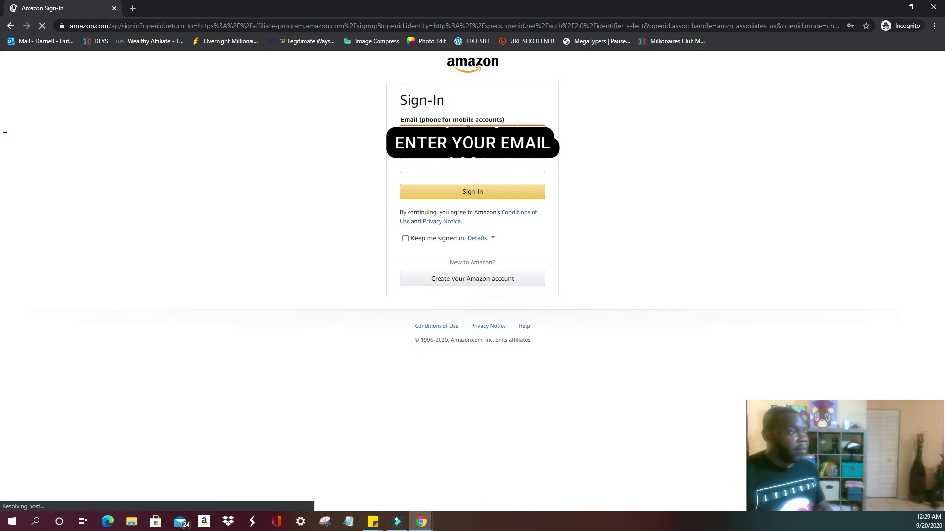
Sign in to Amazon with the account's email address and password
{"action": "type", "text": "d"}
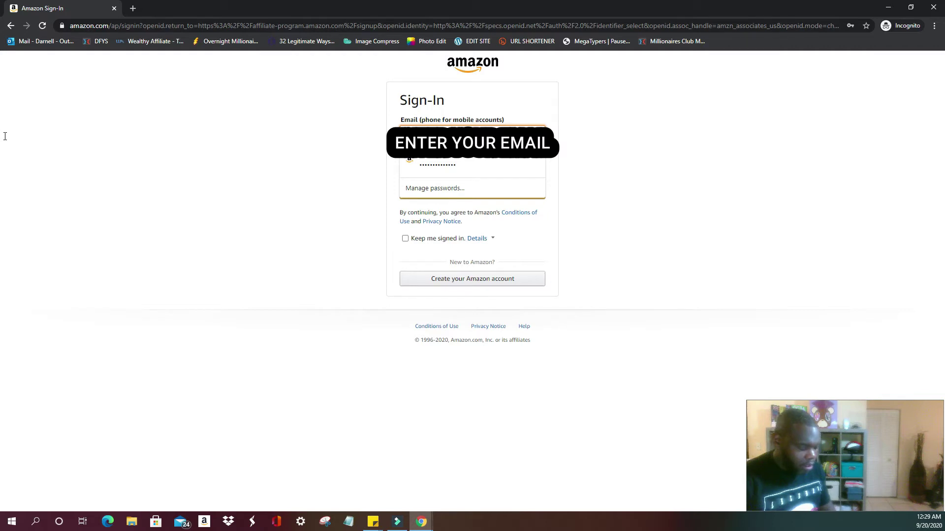
{"action": "key", "text": "Escape"}
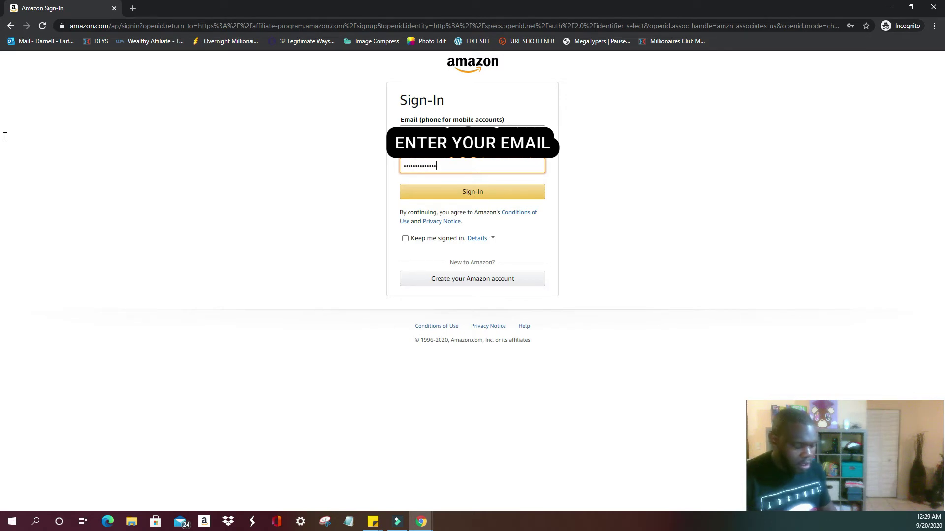
{"action": "key", "text": "Return"}
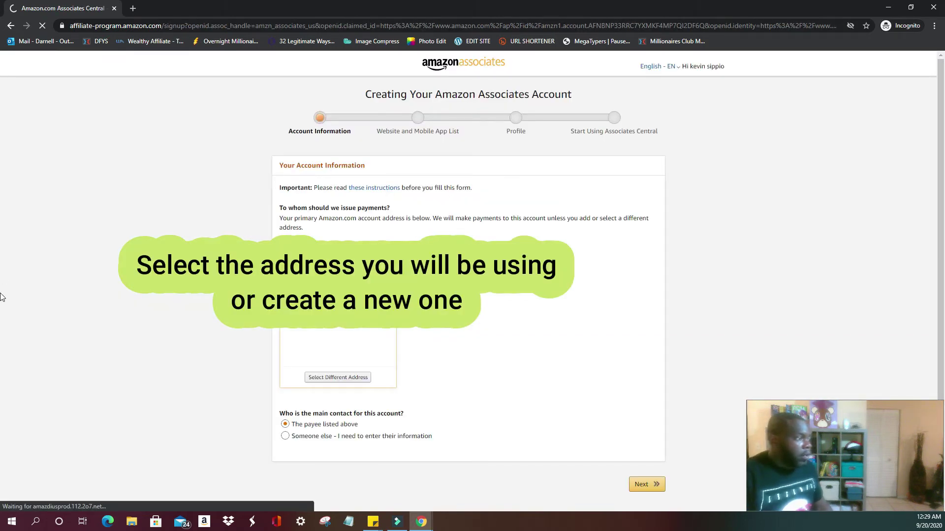
Reopen the payee address choice and select the first address from the Amazon.com Address Book for payments
{"action": "scroll", "coordinate": [5, 217], "scroll_direction": "down", "scroll_amount": 1}
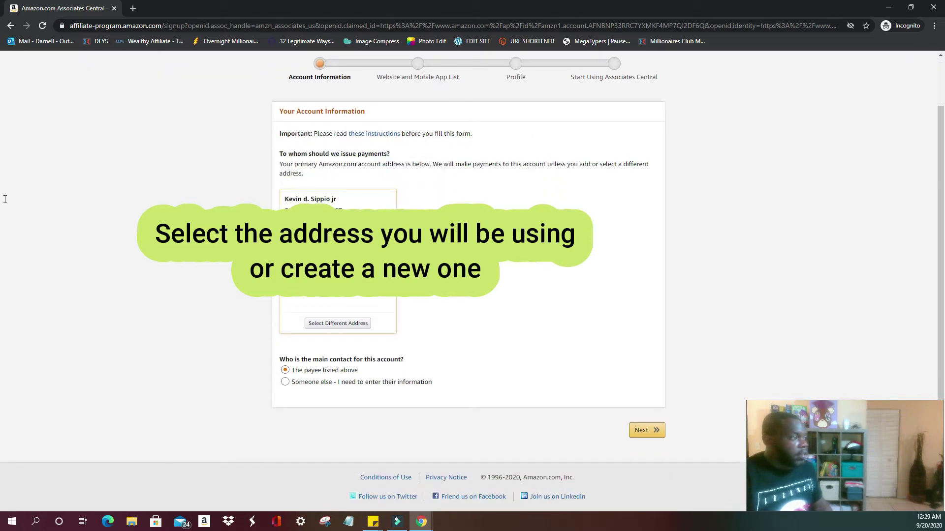
{"action": "left_click_drag", "start_coordinate": [5, 257], "coordinate": [5, 197]}
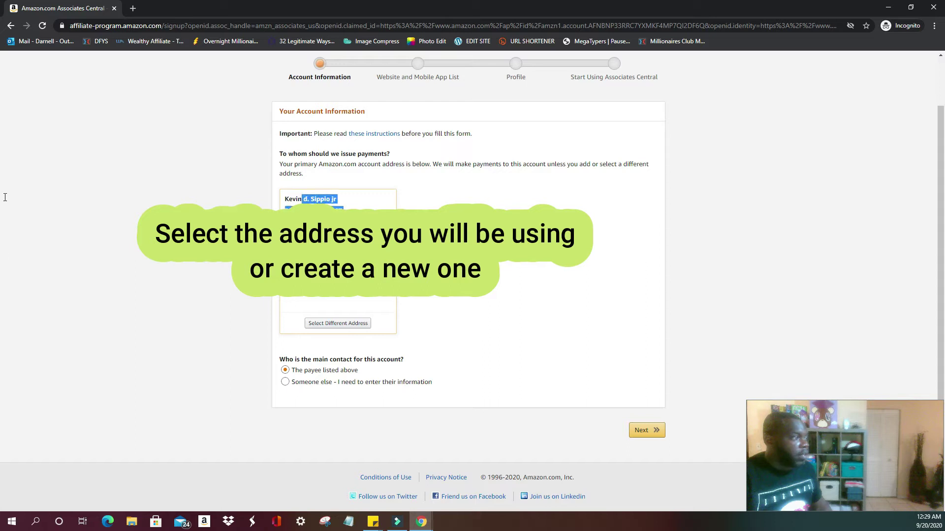
{"action": "left_click", "coordinate": [1, 216]}
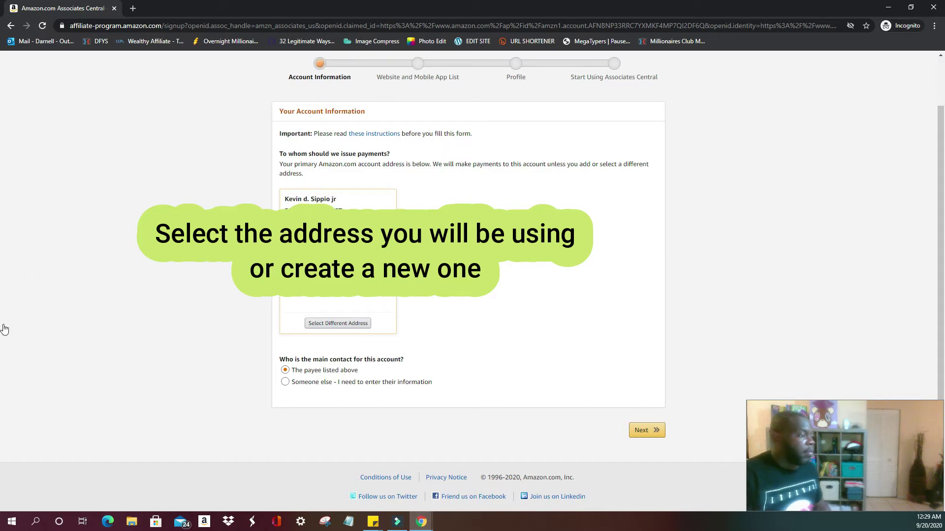
{"action": "left_click", "coordinate": [337, 323]}
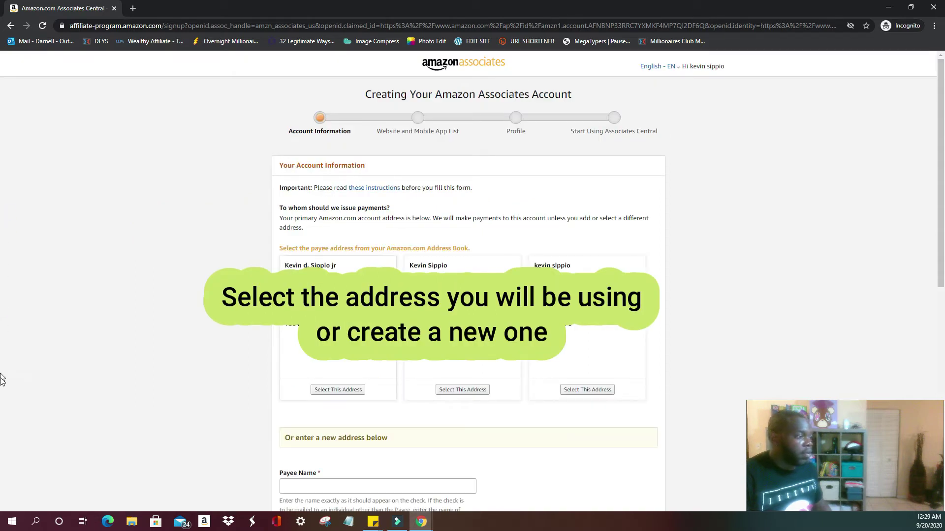
{"action": "left_click", "coordinate": [338, 390]}
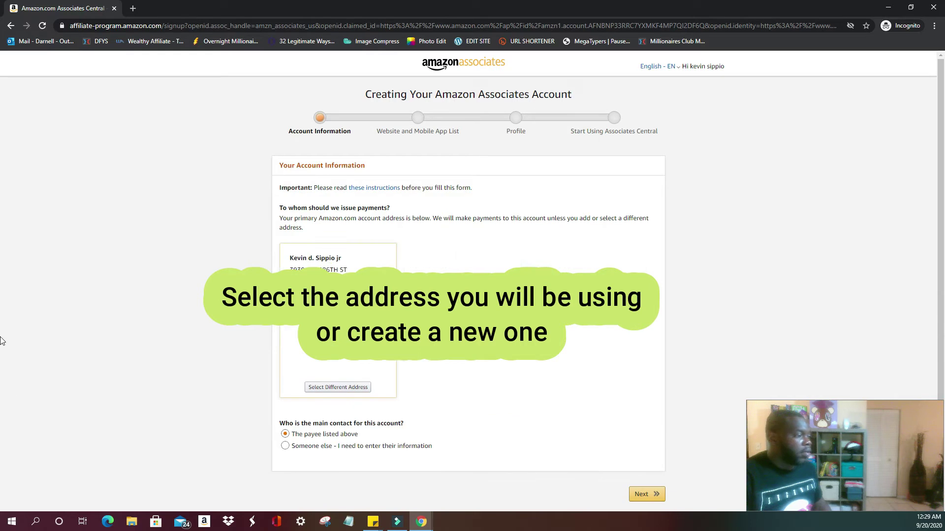
Keep "The payee listed above" as the account's main contact and continue to the Website and Mobile App List
{"action": "scroll", "coordinate": [2, 347], "scroll_direction": "down", "scroll_amount": 2}
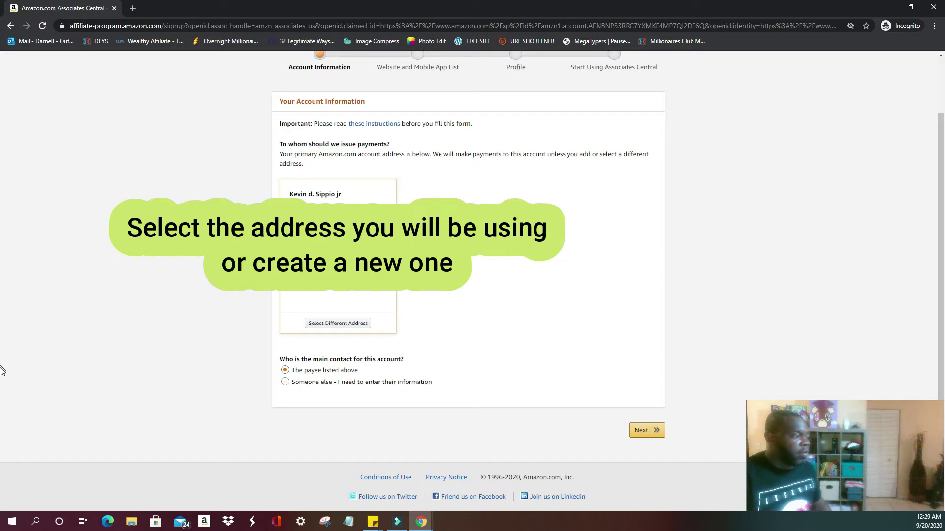
{"action": "left_click_drag", "start_coordinate": [358, 371], "coordinate": [292, 370]}
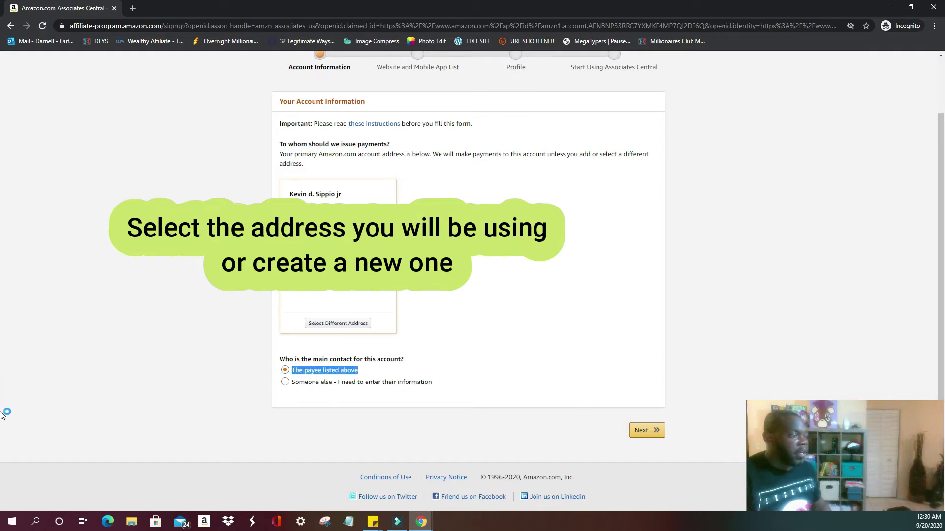
{"action": "left_click", "coordinate": [647, 431]}
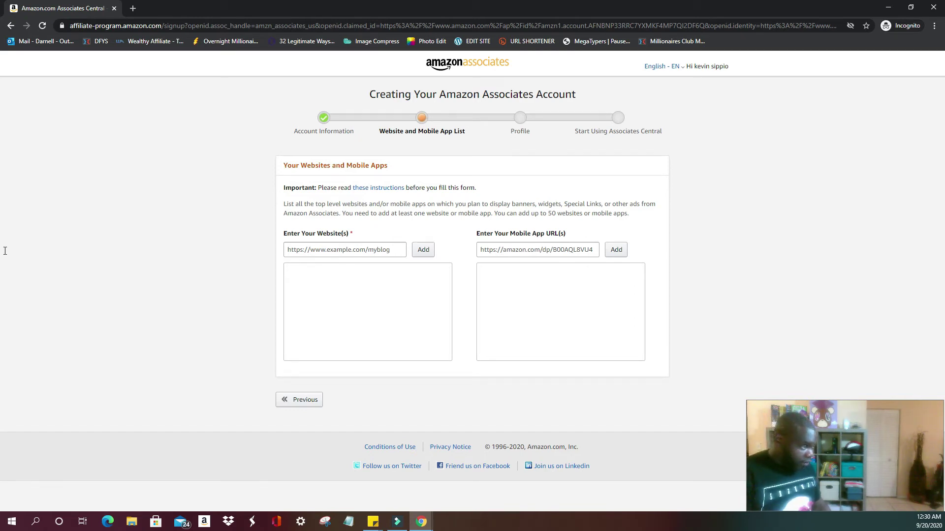
{"action": "key", "text": "Tab"}
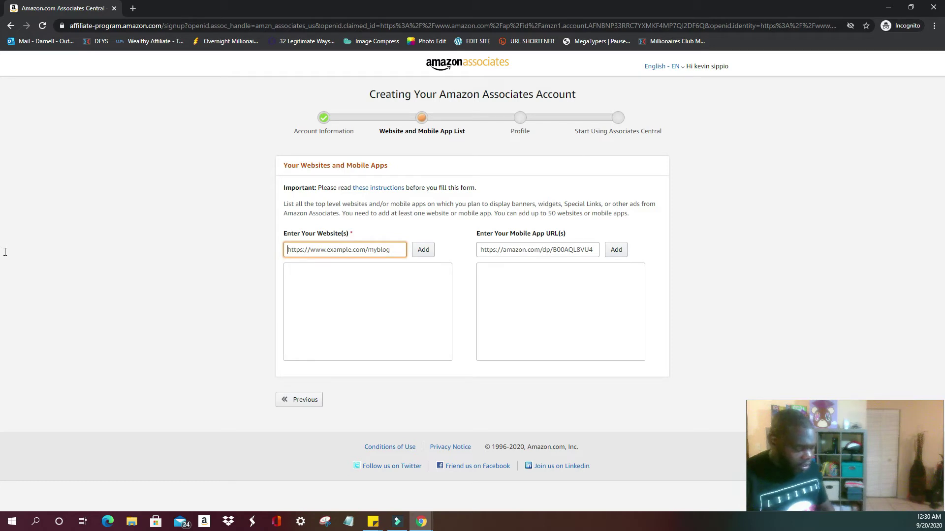
{"action": "type", "text": "www.opu"}
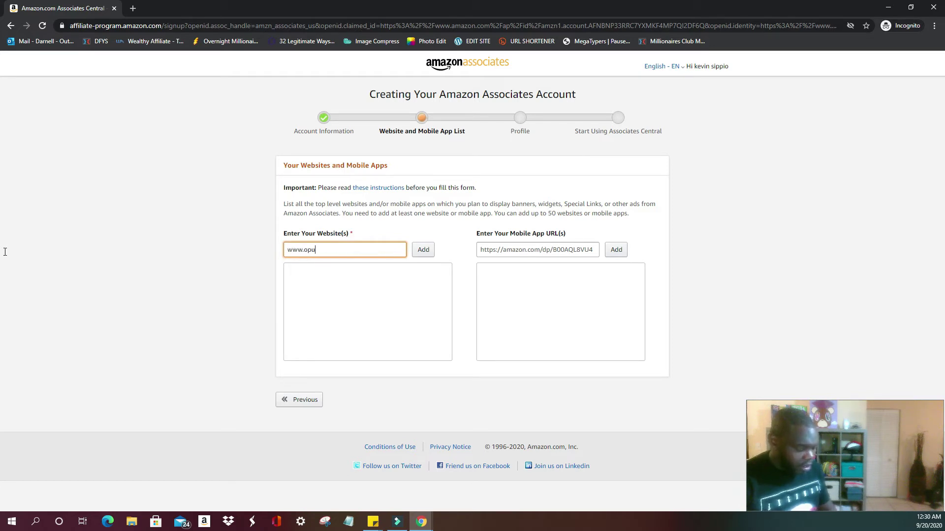
{"action": "type", "text": "lentethos.com"}
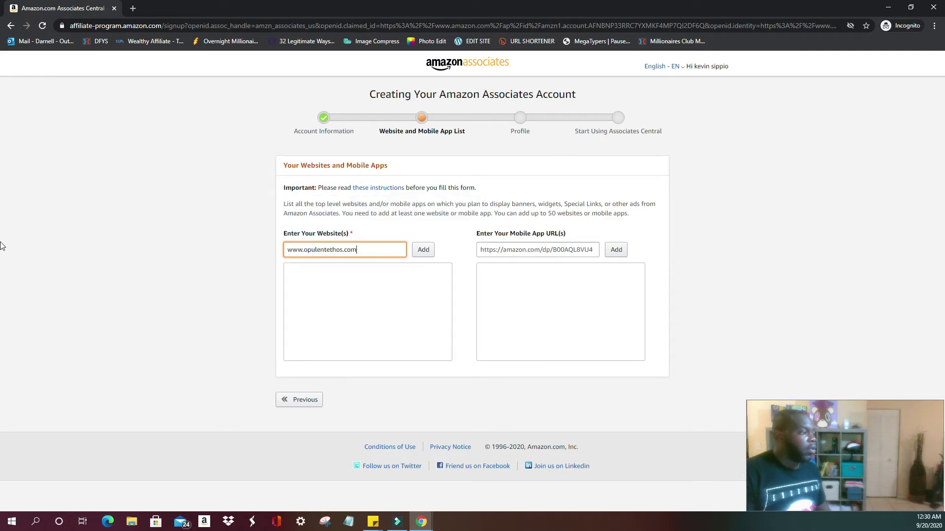
{"action": "type", "text": "https://"}
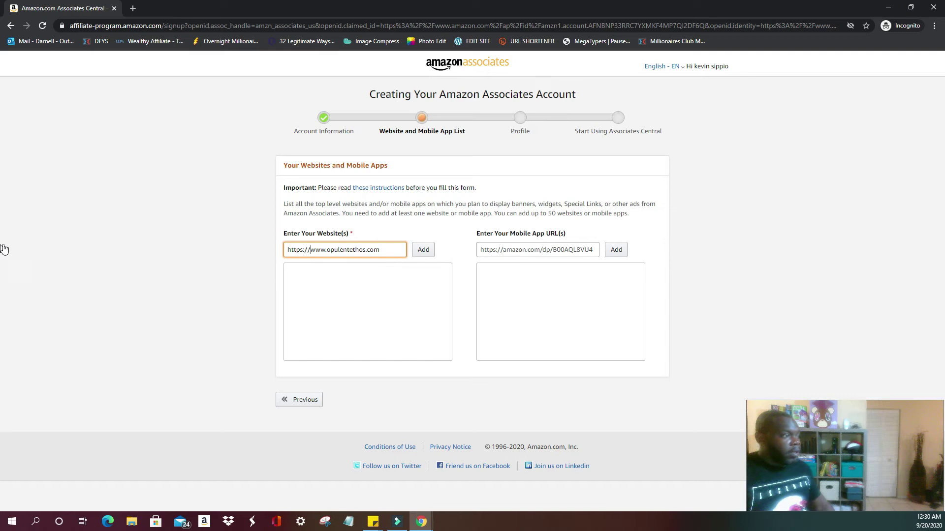
{"action": "key", "text": "Tab"}
{"action": "key", "text": "Return"}
{"action": "key", "text": "shift+Tab"}
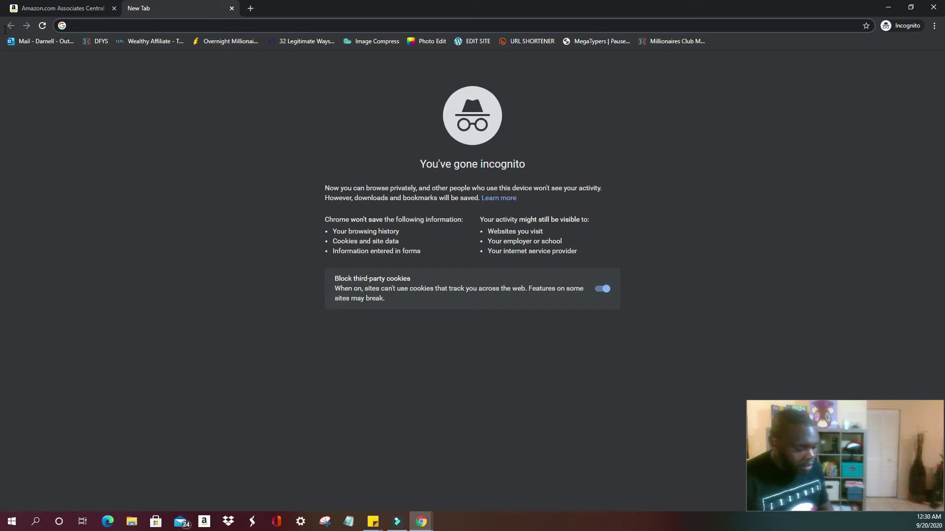
{"action": "type", "text": "www."}
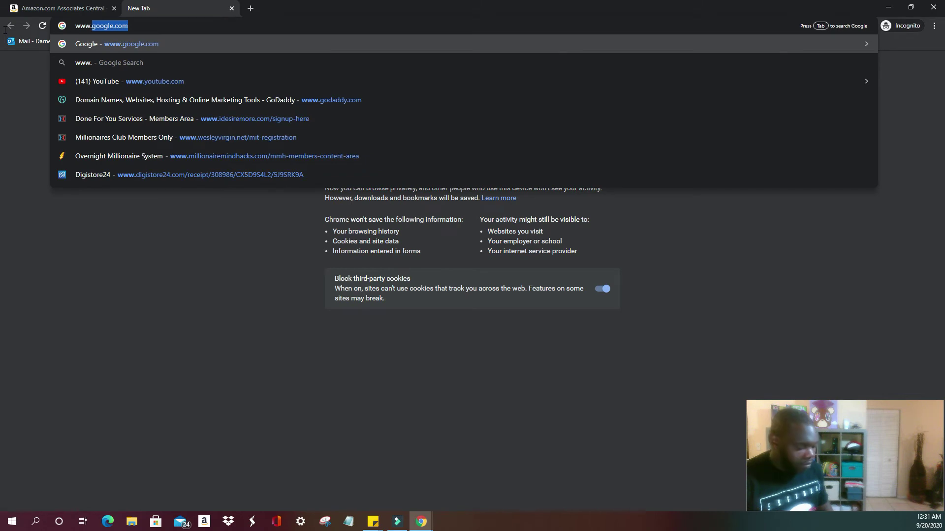
{"action": "type", "text": "faceboo"}
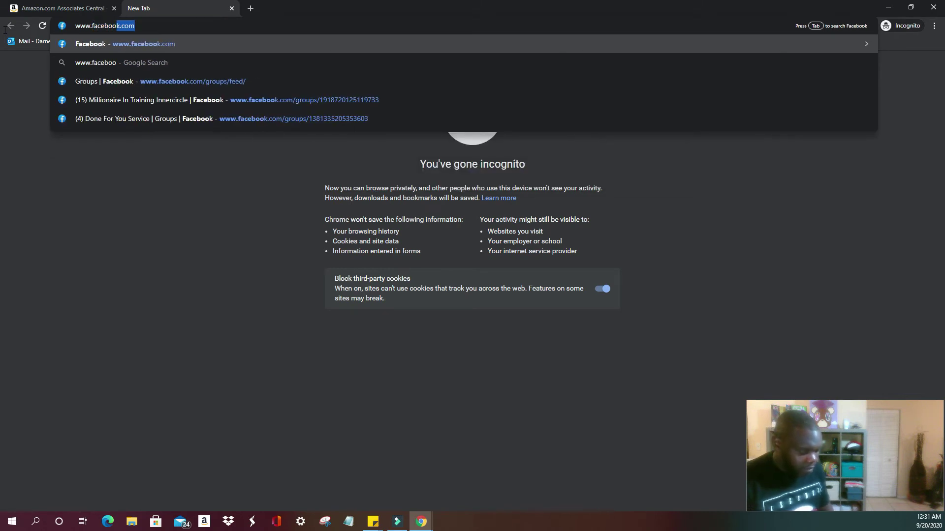
{"action": "type", "text": "k.com"}
{"action": "key", "text": "Return"}
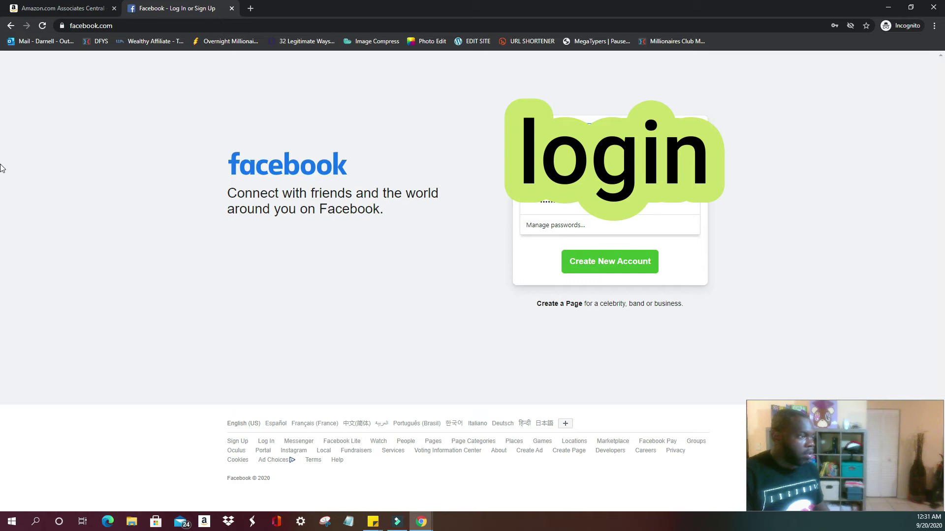
Log in to Facebook with the account's saved login and its password
{"action": "left_click", "coordinate": [610, 203]}
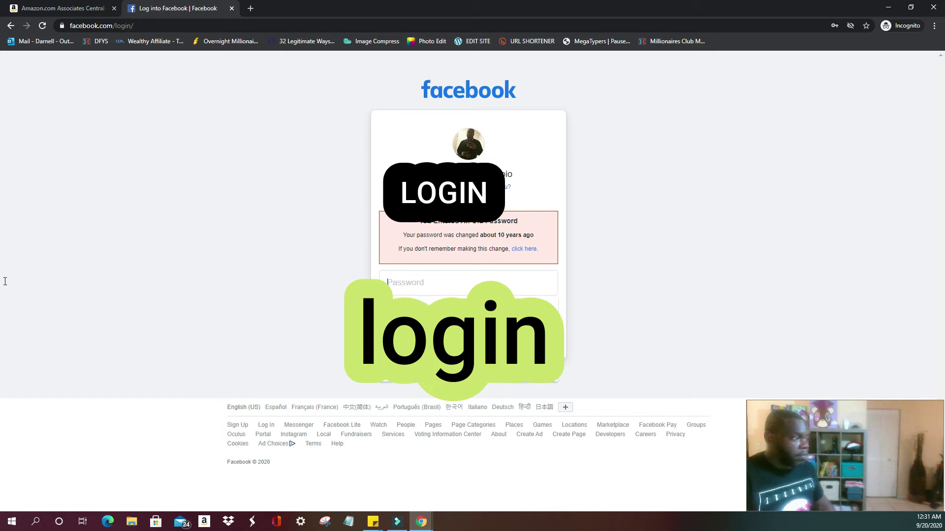
{"action": "type", "text": "•••"}
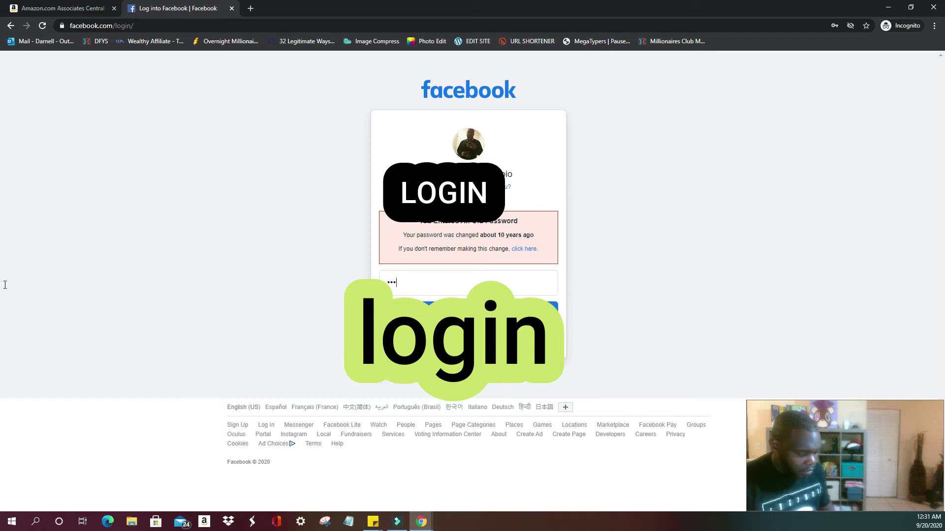
{"action": "key", "text": "BackSpace"}
{"action": "key", "text": "BackSpace"}
{"action": "key", "text": "BackSpace"}
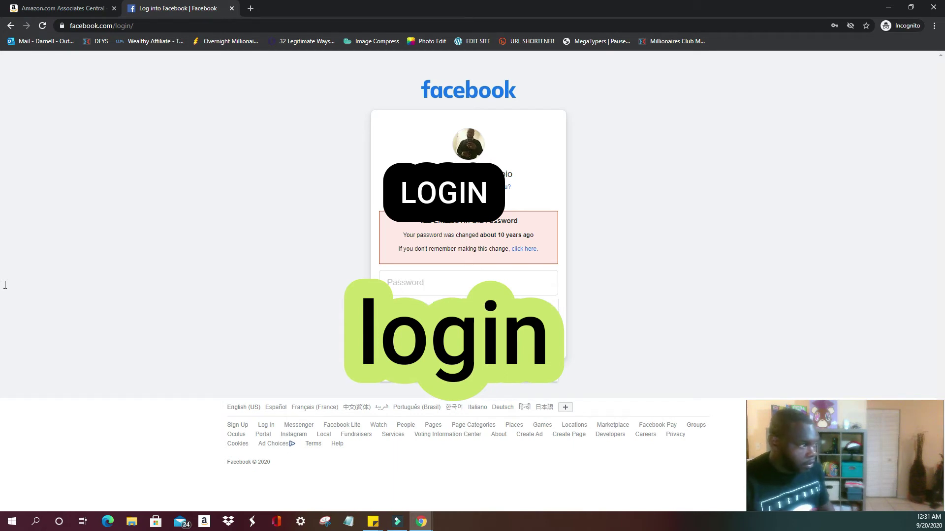
{"action": "type", "text": "••••••••"}
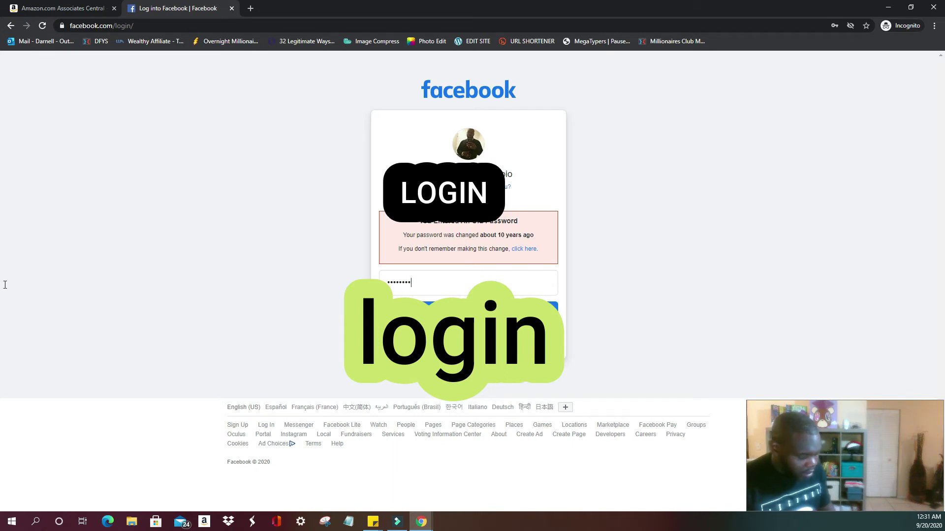
{"action": "type", "text": "••••"}
{"action": "key", "text": "Return"}
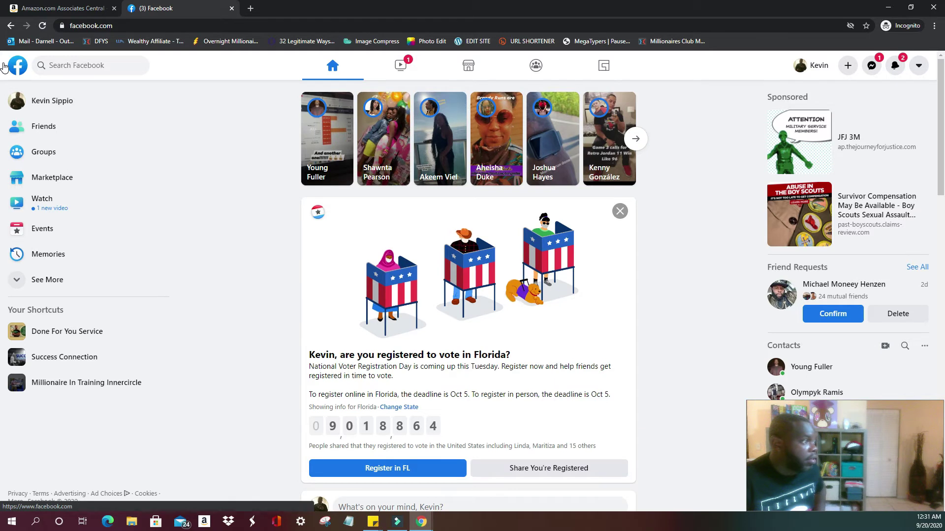
Open the account owner's own Facebook profile and look over its timeline
{"action": "left_click", "coordinate": [3, 104]}
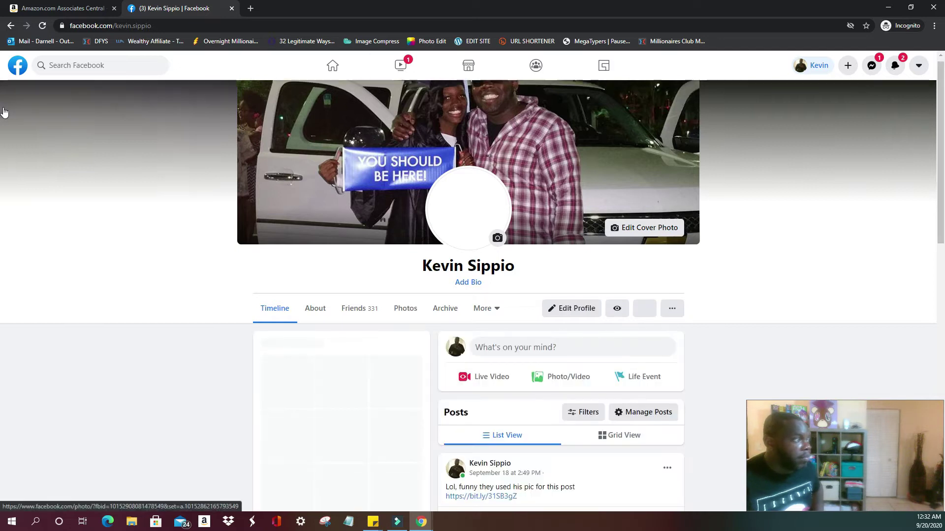
{"action": "scroll", "coordinate": [3, 109], "scroll_direction": "down", "scroll_amount": 3}
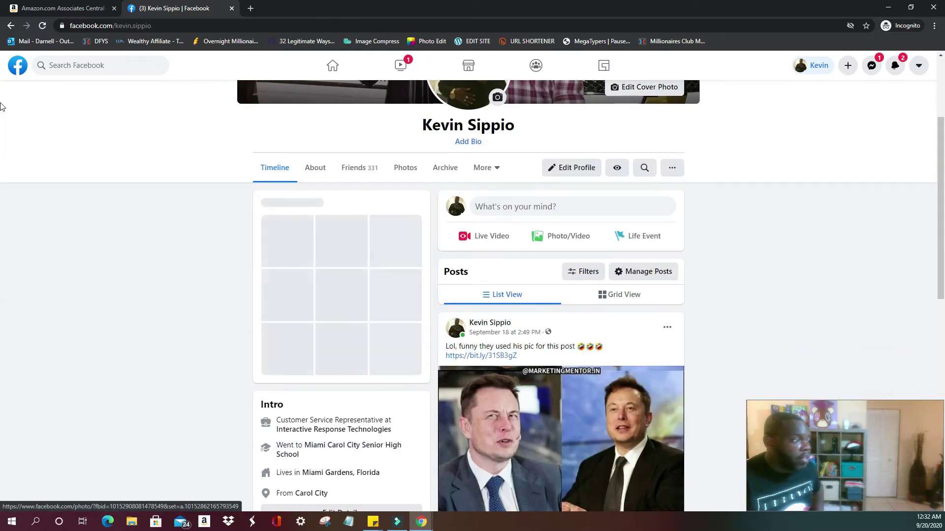
{"action": "scroll", "coordinate": [2, 142], "scroll_direction": "down", "scroll_amount": 1}
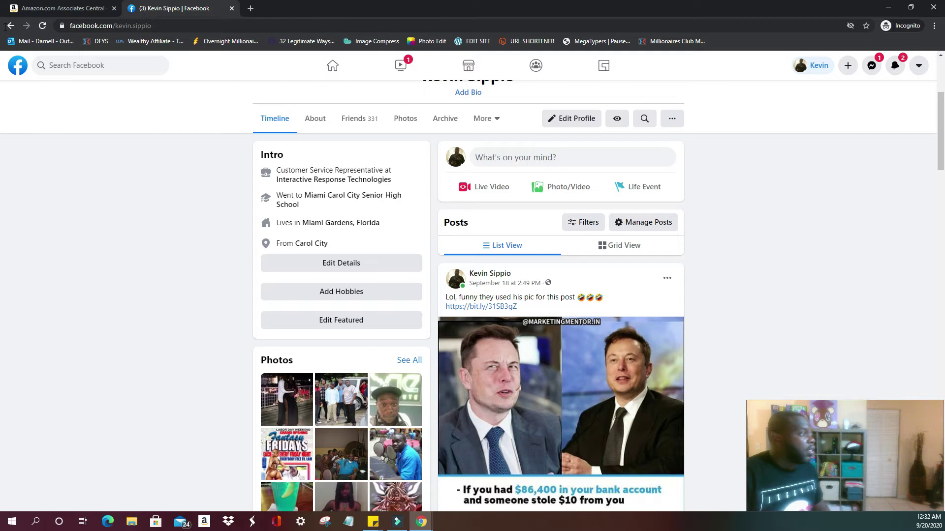
Copy the web address of the Facebook profile page
{"action": "key", "text": "ctrl+l"}
{"action": "key", "text": "ctrl+c"}
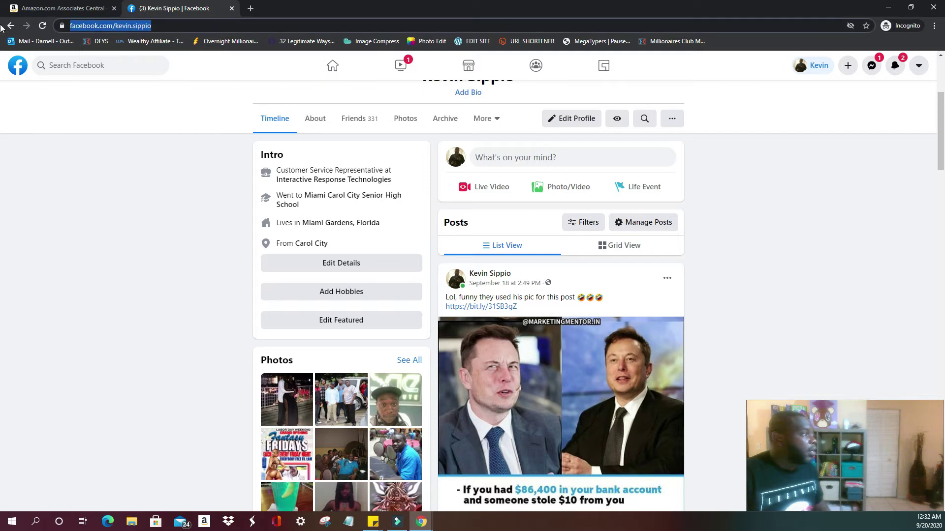
{"action": "key", "text": "shift+F10"}
{"action": "key", "text": "Down"}
{"action": "key", "text": "Down"}
{"action": "key", "text": "Down"}
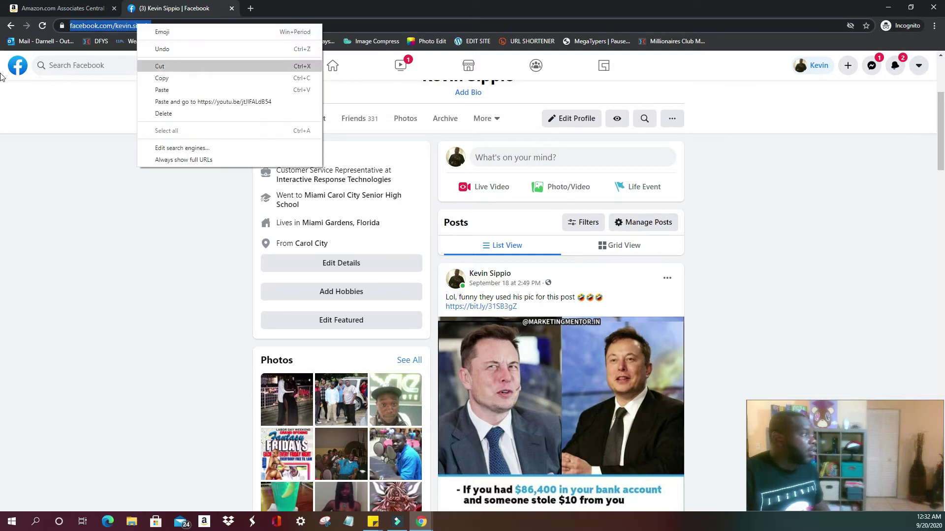
{"action": "key", "text": "Down"}
{"action": "key", "text": "Up"}
{"action": "key", "text": "Down"}
{"action": "key", "text": "Return"}
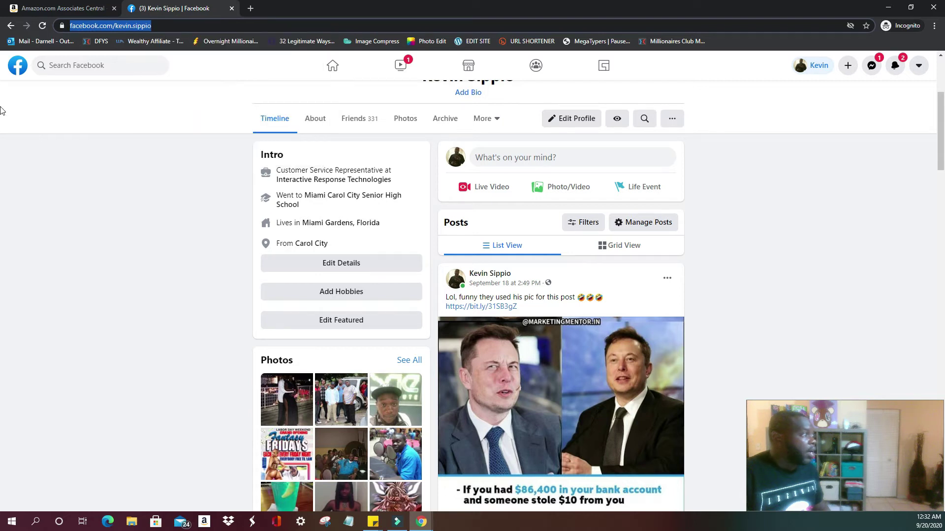
{"action": "left_click", "coordinate": [4, 8]}
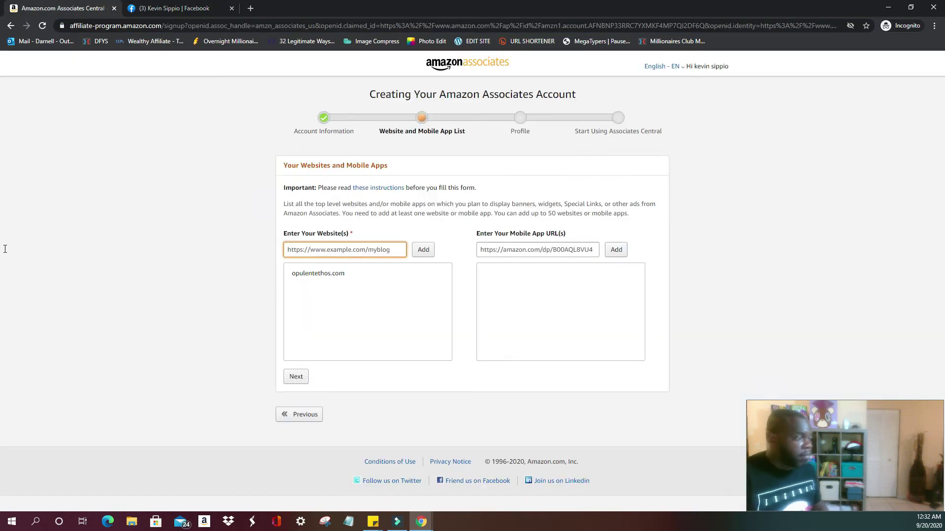
{"action": "type", "text": "https://"}
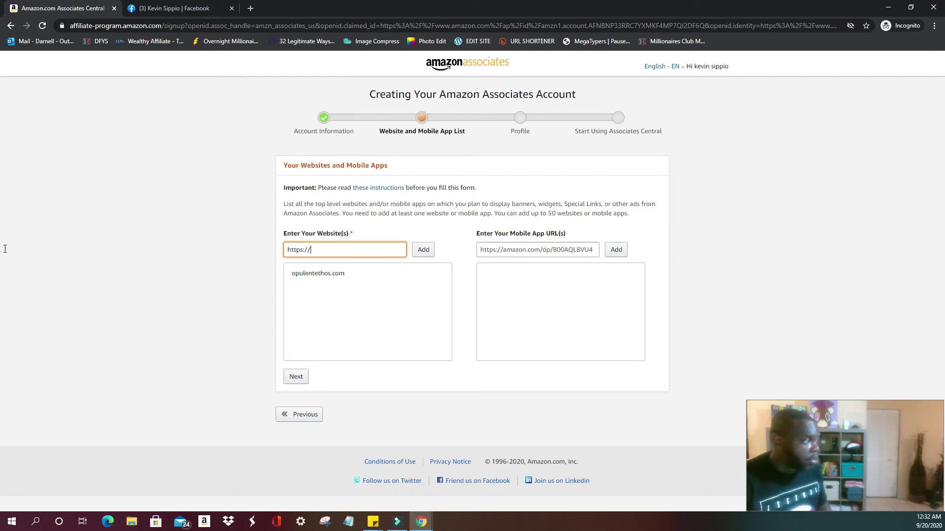
{"action": "type", "text": "ww"}
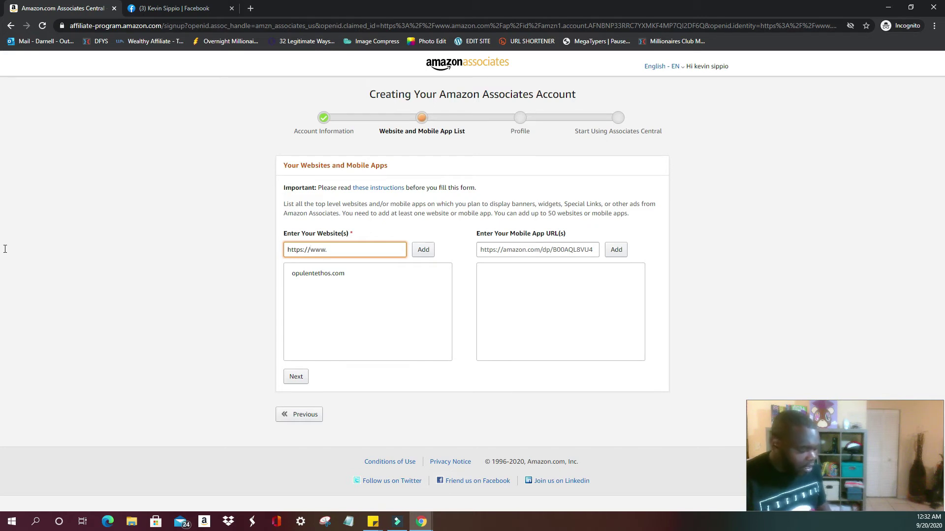
{"action": "type", "text": "w."}
{"action": "key", "text": "ctrl+v"}
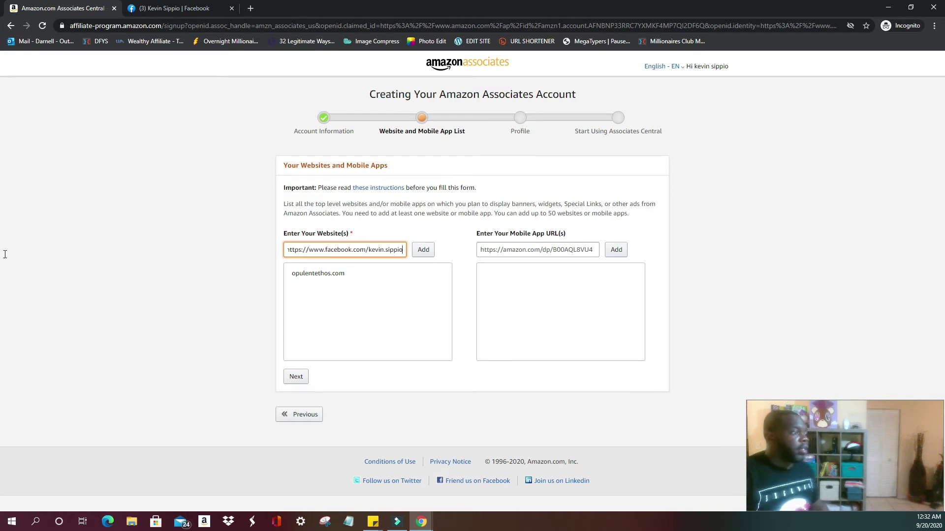
{"action": "key", "text": "Tab"}
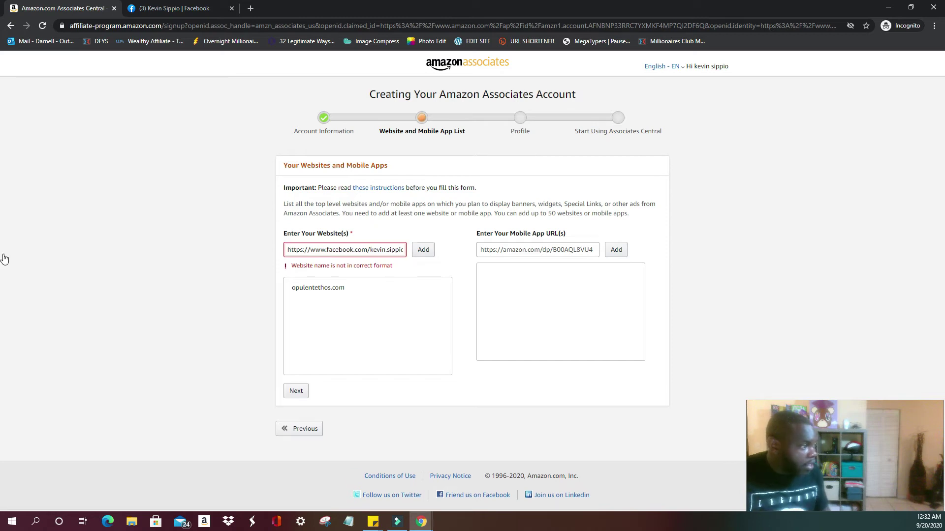
{"action": "key", "text": "Tab"}
{"action": "key", "text": "Return"}
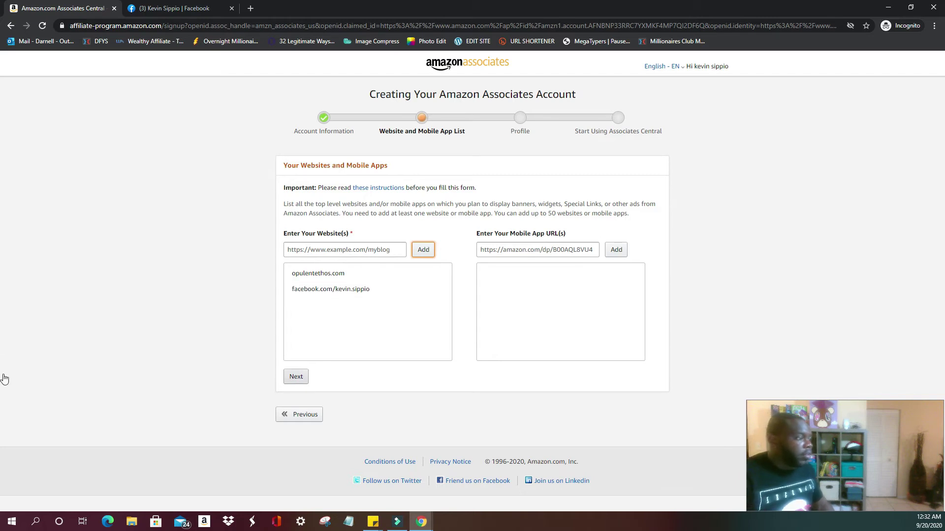
Proceed with the website list, declare that none of the sites is directed at children under 13, and confirm
{"action": "left_click", "coordinate": [296, 376]}
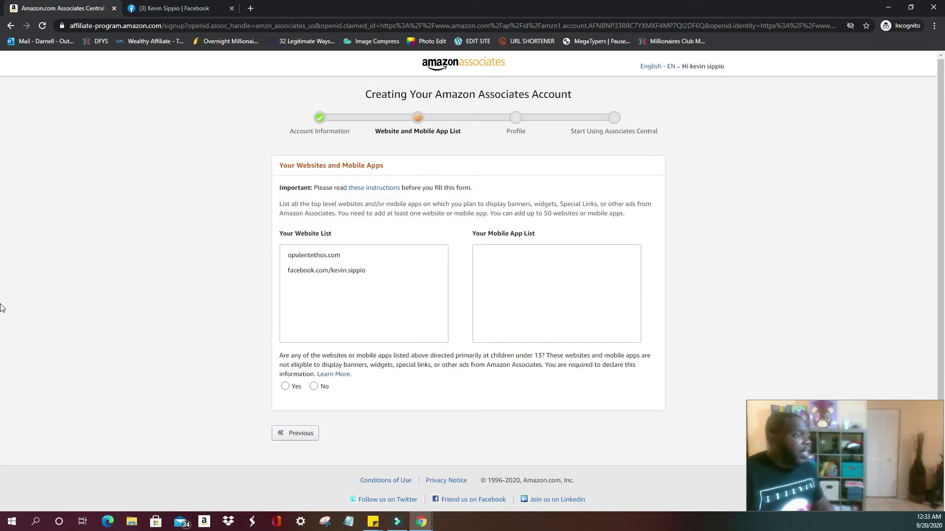
{"action": "left_click_drag", "start_coordinate": [316, 356], "coordinate": [581, 356]}
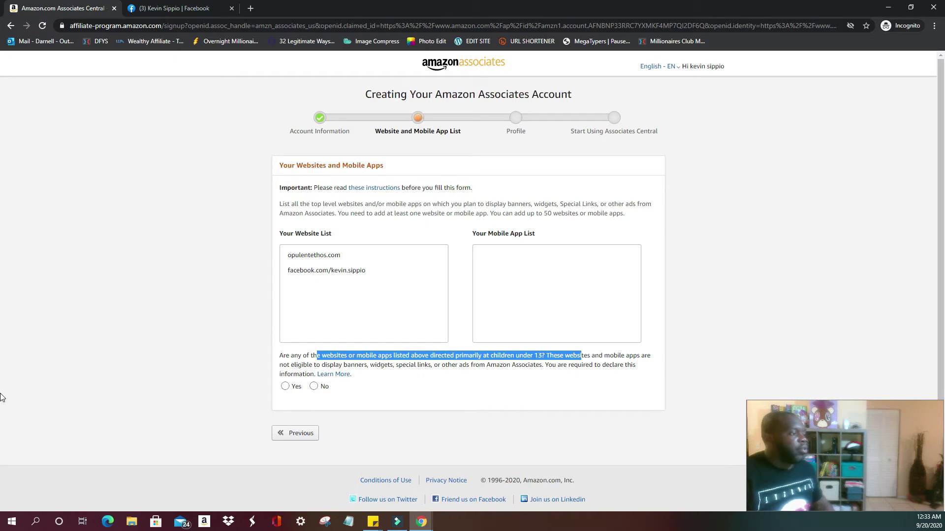
{"action": "left_click", "coordinate": [314, 386]}
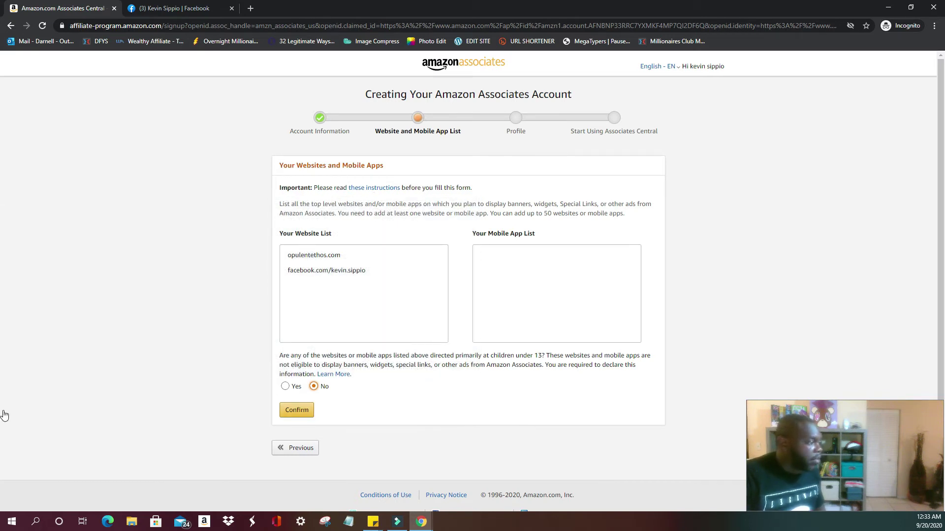
{"action": "key", "text": "Return"}
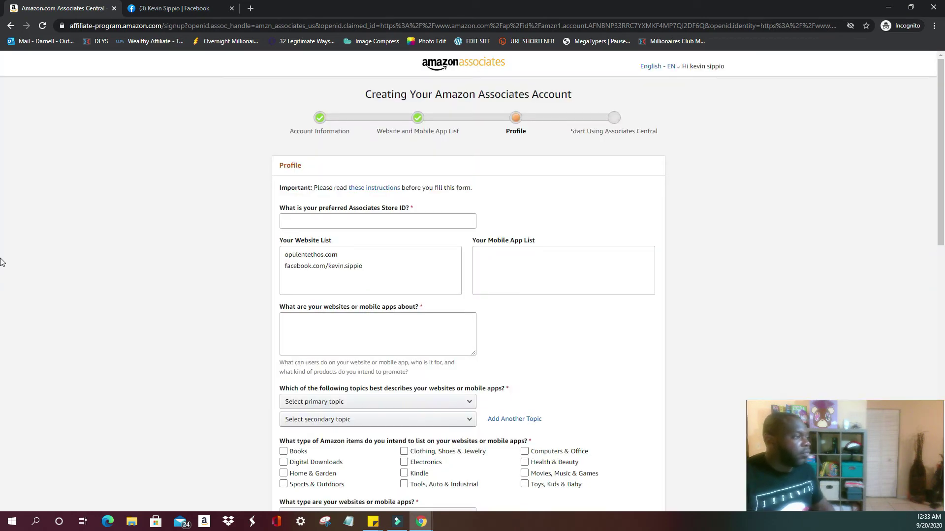
Fill in the preferred Associates Store ID using the saved suggestion with a 2 appended
{"action": "left_click", "coordinate": [378, 221]}
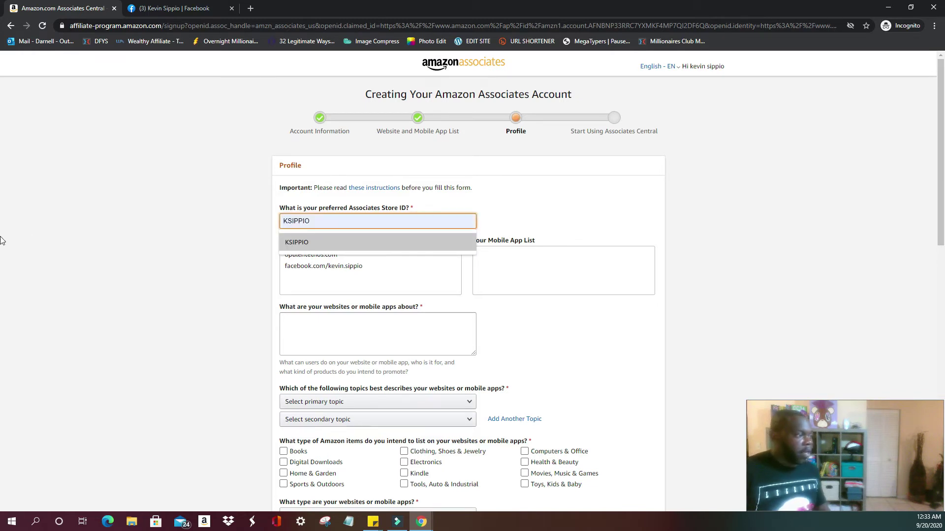
{"action": "key", "text": "Return"}
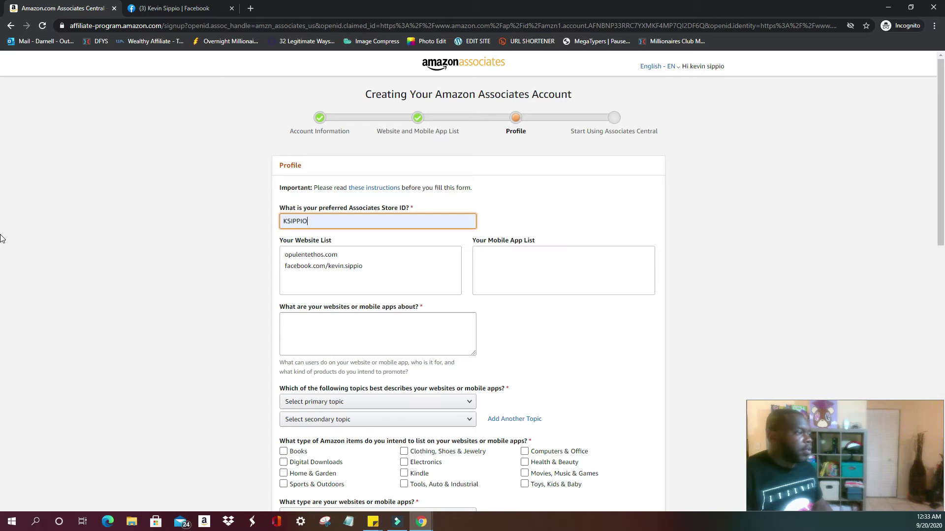
{"action": "type", "text": "2"}
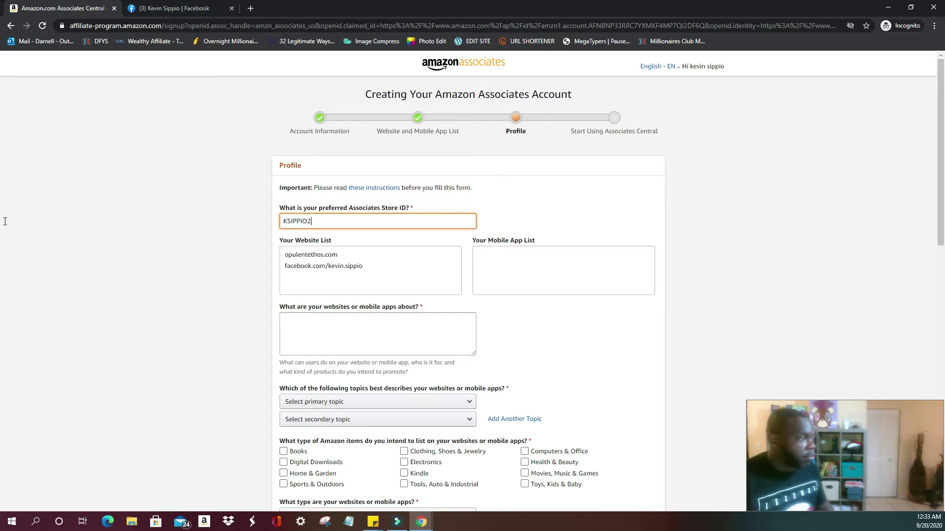
{"action": "left_click", "coordinate": [2, 258]}
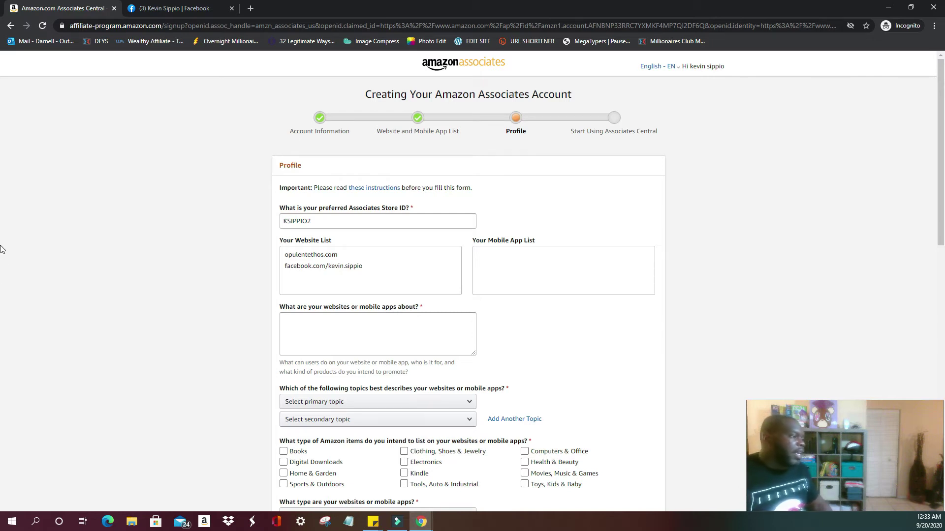
{"action": "left_click_drag", "start_coordinate": [2, 264], "coordinate": [2, 245]}
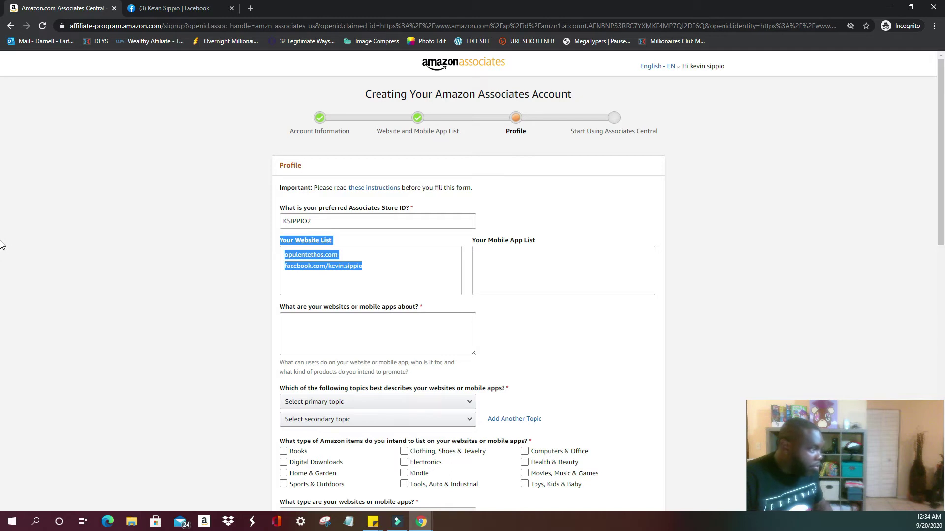
Describe what the websites are about as "meditation, mindset, making wealth online"
{"action": "left_click", "coordinate": [5, 320]}
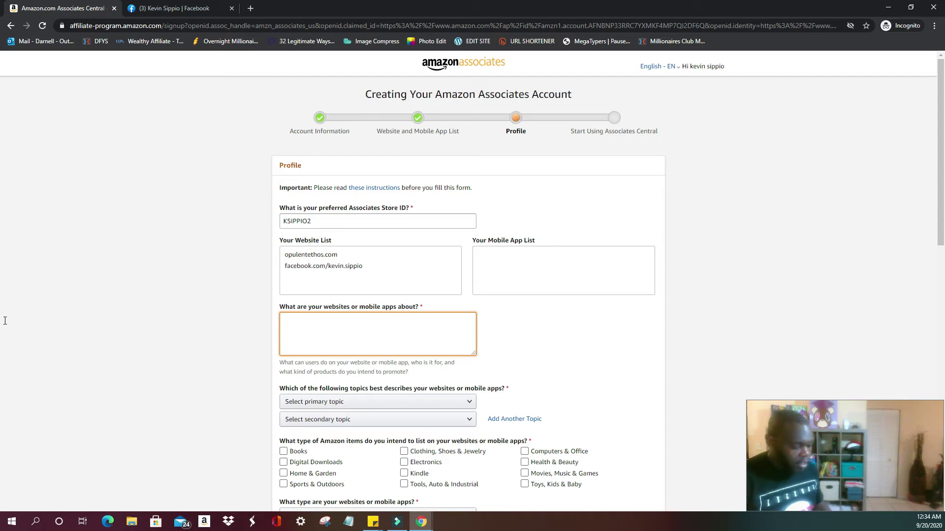
{"action": "type", "text": "meditation"}
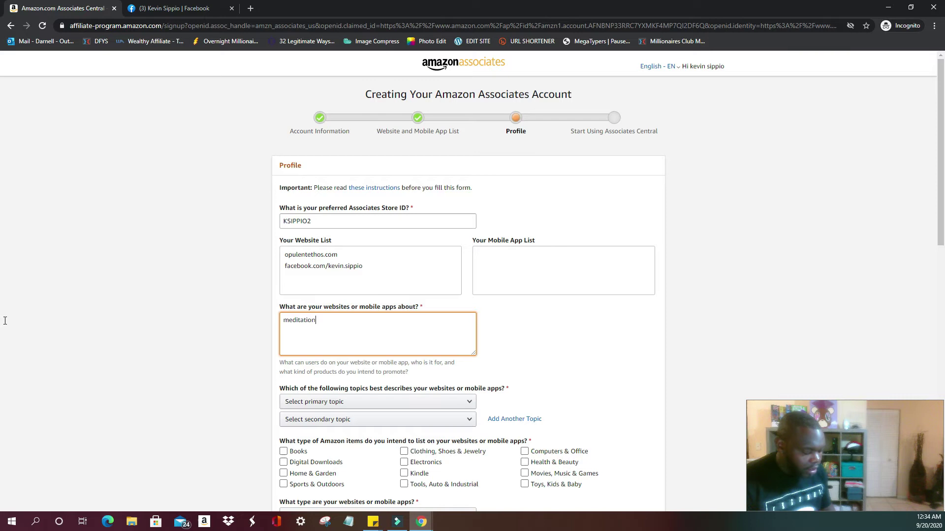
{"action": "type", "text": ", mindset"}
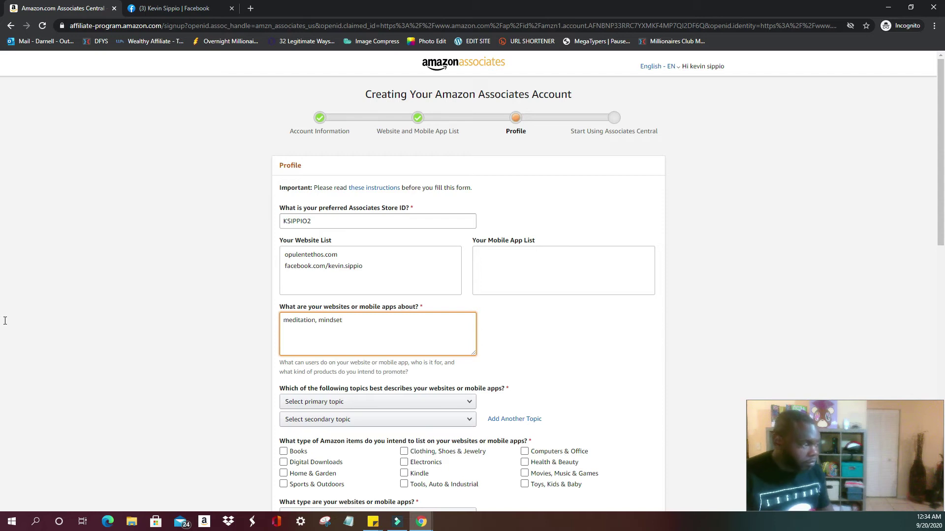
{"action": "type", "text": ", "}
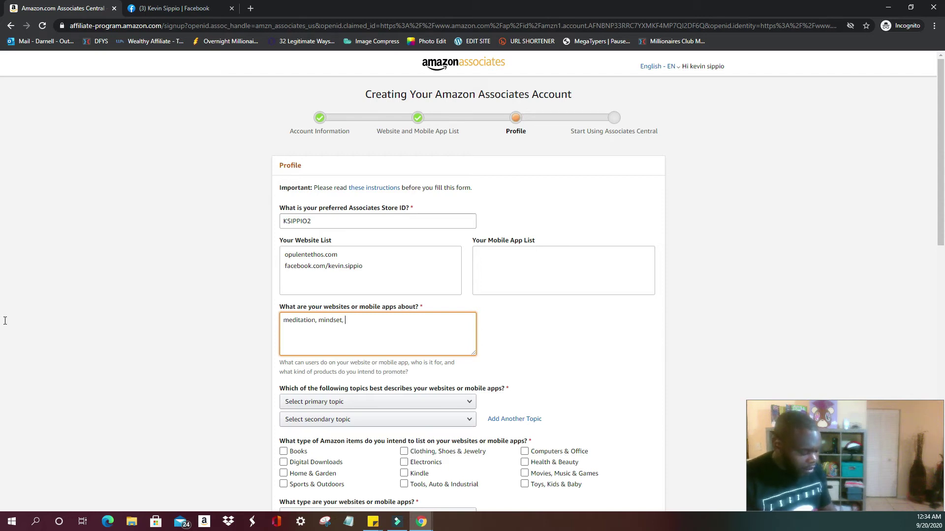
{"action": "type", "text": "making weal"}
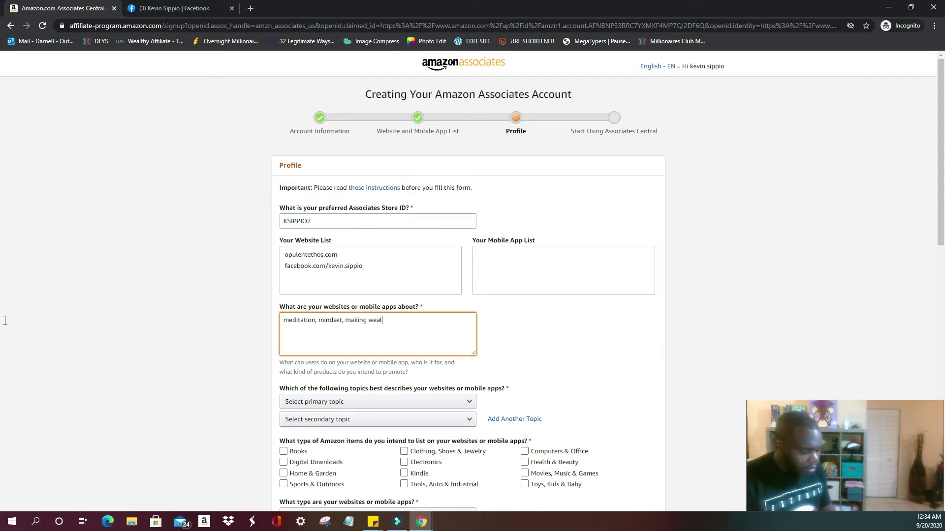
{"action": "type", "text": "th online"}
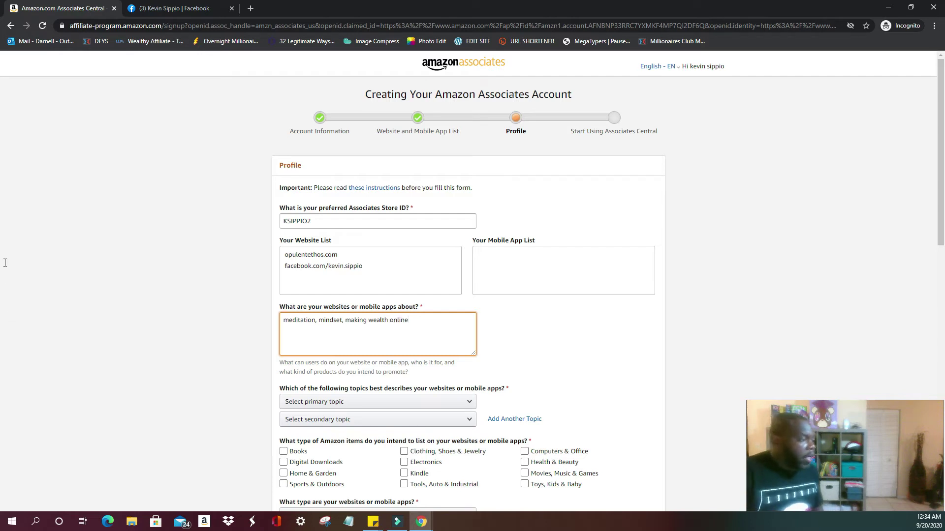
Open the primary topic choices and look through the available topics for one that fits the websites
{"action": "scroll", "coordinate": [4, 269], "scroll_direction": "down", "scroll_amount": 2}
{"action": "scroll", "coordinate": [5, 259], "scroll_direction": "down", "scroll_amount": 1}
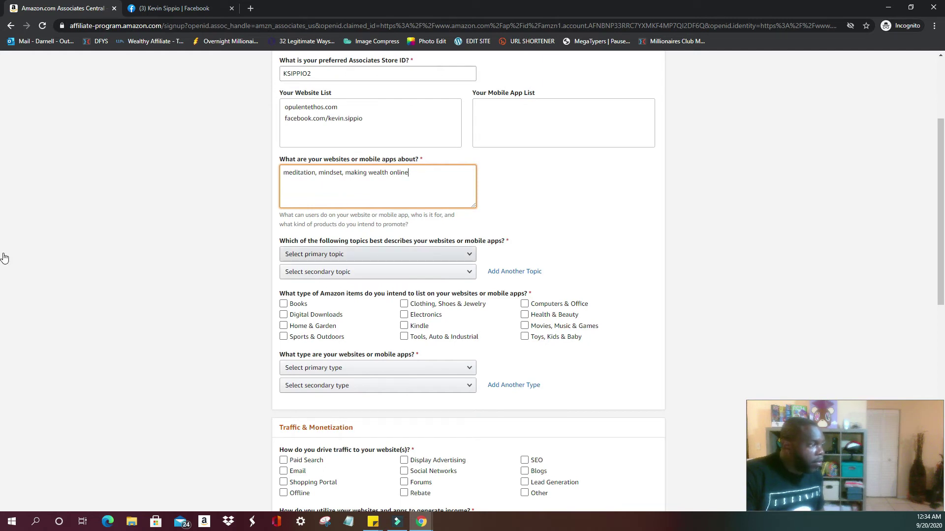
{"action": "left_click", "coordinate": [377, 255]}
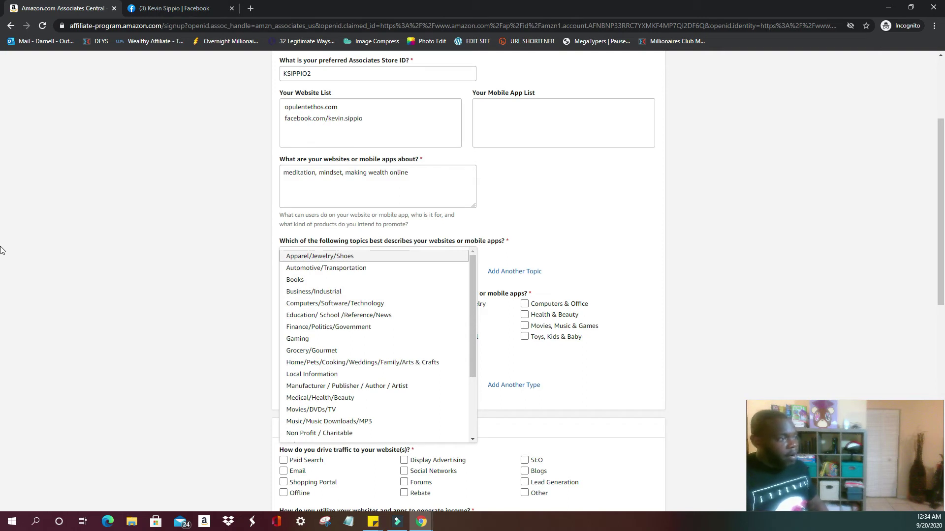
{"action": "key", "text": "Down"}
{"action": "key", "text": "Down"}
{"action": "key", "text": "Down"}
{"action": "key", "text": "Down"}
{"action": "key", "text": "Down"}
{"action": "key", "text": "Down"}
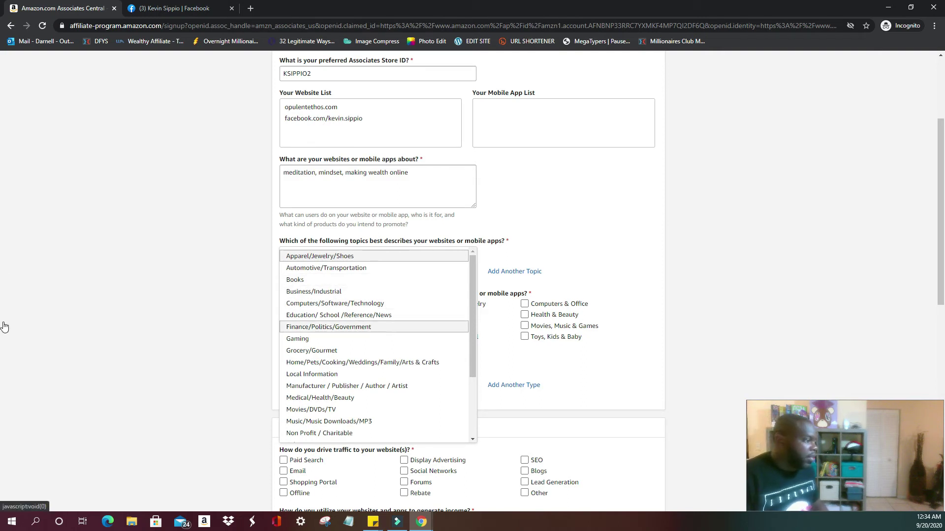
{"action": "key", "text": "Up"}
{"action": "key", "text": "Up"}
{"action": "key", "text": "Up"}
{"action": "key", "text": "Up"}
{"action": "key", "text": "Up"}
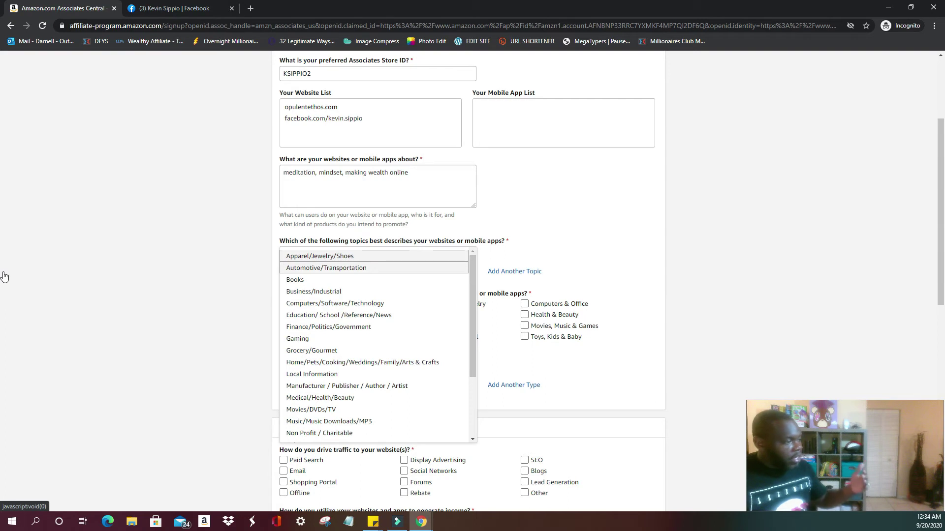
{"action": "key", "text": "Down"}
{"action": "key", "text": "Down"}
{"action": "key", "text": "Up"}
{"action": "key", "text": "Up"}
{"action": "key", "text": "Up"}
{"action": "key", "text": "Down"}
{"action": "key", "text": "Down"}
{"action": "key", "text": "Down"}
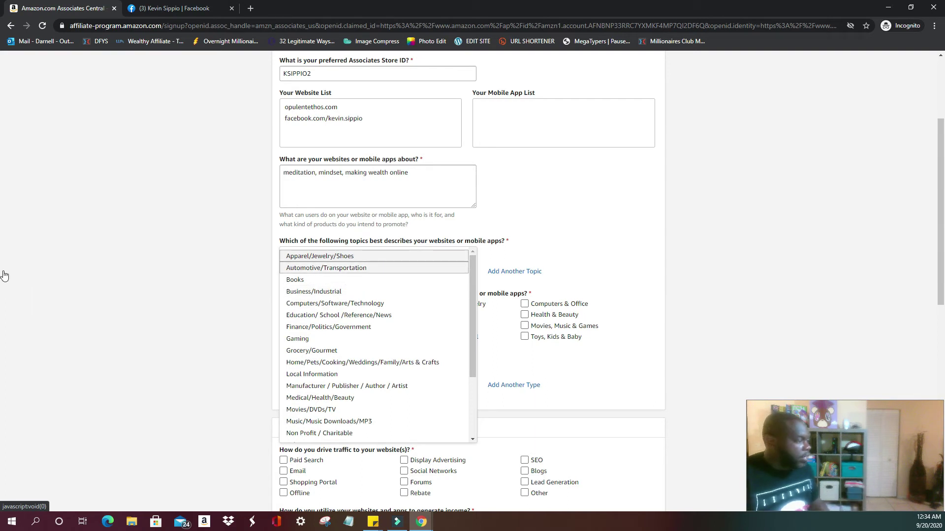
{"action": "key", "text": "Up"}
{"action": "key", "text": "Up"}
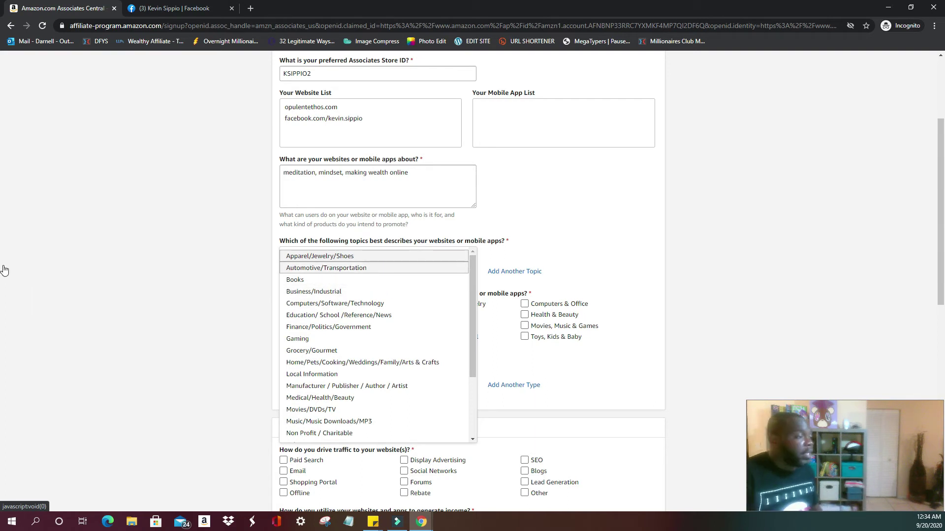
{"action": "key", "text": "Down"}
{"action": "key", "text": "Down"}
{"action": "key", "text": "Down"}
{"action": "key", "text": "Down"}
{"action": "key", "text": "Down"}
{"action": "key", "text": "Down"}
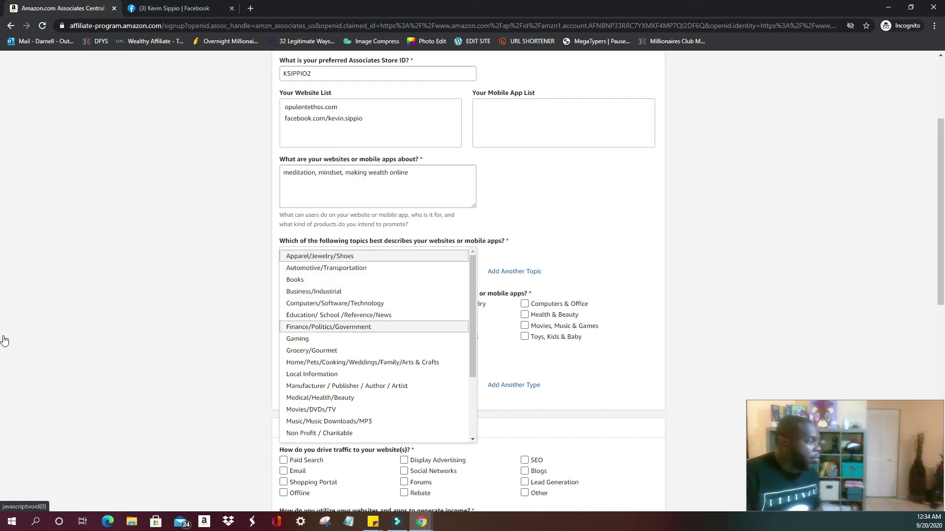
{"action": "key", "text": "Up"}
{"action": "key", "text": "Up"}
{"action": "key", "text": "Up"}
{"action": "key", "text": "Up"}
{"action": "key", "text": "Up"}
{"action": "key", "text": "Up"}
{"action": "key", "text": "Down"}
{"action": "key", "text": "Down"}
{"action": "key", "text": "Down"}
{"action": "key", "text": "Down"}
{"action": "key", "text": "Down"}
{"action": "key", "text": "Down"}
{"action": "key", "text": "Down"}
{"action": "key", "text": "Down"}
{"action": "key", "text": "Down"}
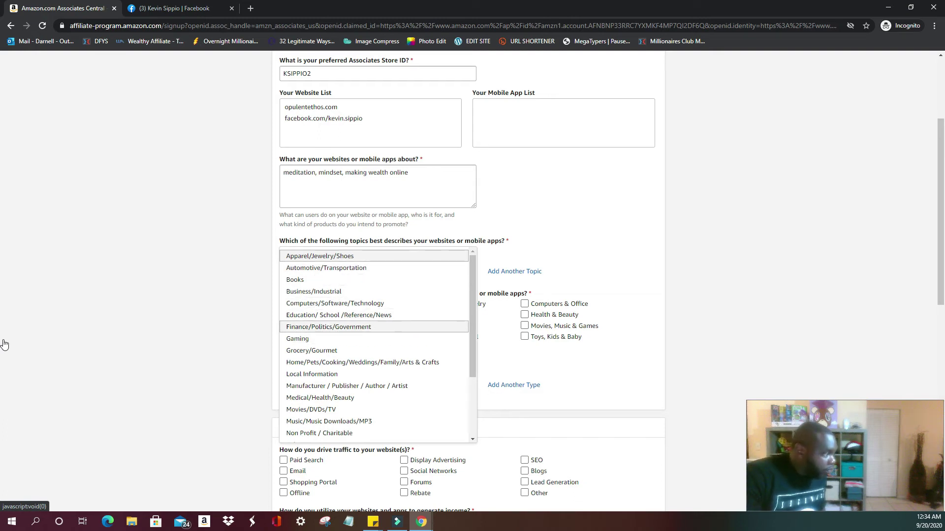
{"action": "key", "text": "Down"}
{"action": "key", "text": "Down"}
{"action": "key", "text": "Down"}
{"action": "key", "text": "Down"}
{"action": "key", "text": "Down"}
{"action": "key", "text": "Down"}
{"action": "key", "text": "Down"}
{"action": "key", "text": "Down"}
{"action": "key", "text": "Down"}
{"action": "key", "text": "Down"}
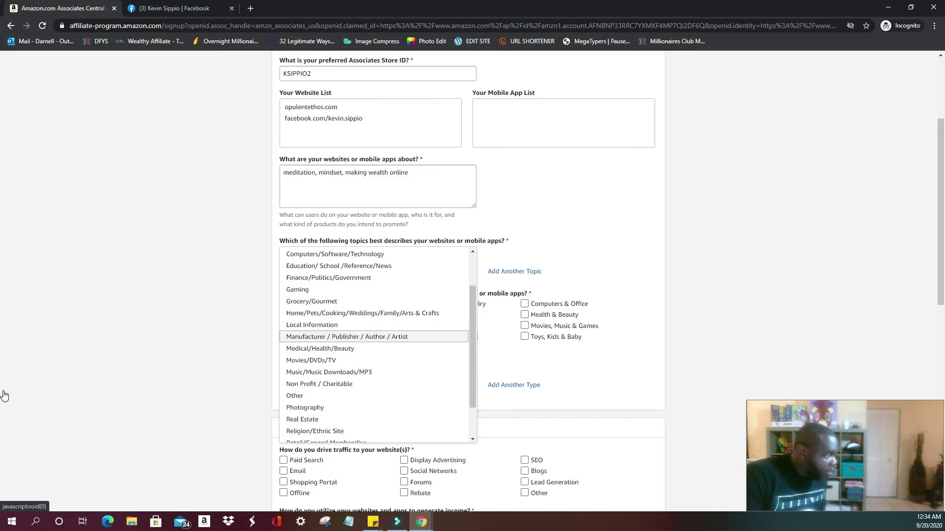
{"action": "scroll", "coordinate": [4, 398], "scroll_direction": "down", "scroll_amount": 1}
{"action": "scroll", "coordinate": [4, 397], "scroll_direction": "down", "scroll_amount": 1}
{"action": "key", "text": "Up"}
{"action": "key", "text": "Up"}
{"action": "key", "text": "Up"}
{"action": "key", "text": "Up"}
{"action": "key", "text": "Up"}
{"action": "key", "text": "Up"}
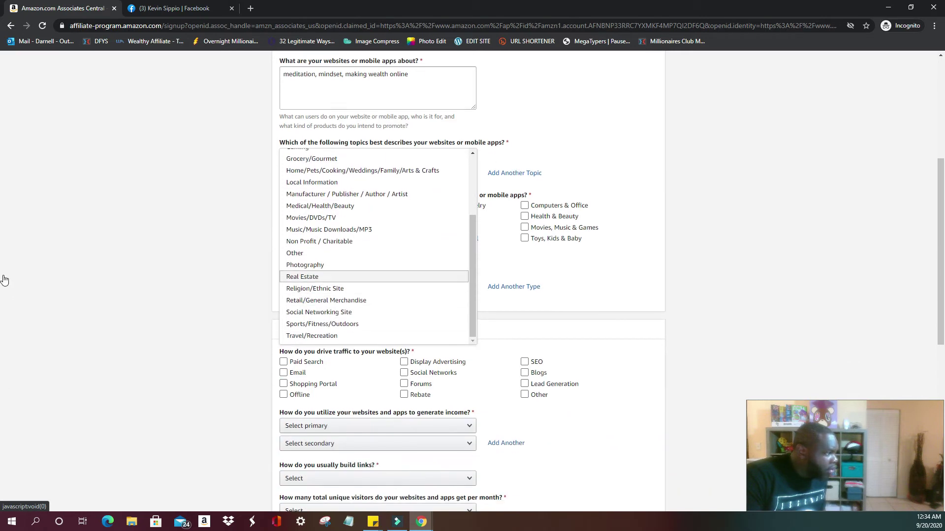
{"action": "key", "text": "Up"}
{"action": "key", "text": "Up"}
{"action": "key", "text": "Down"}
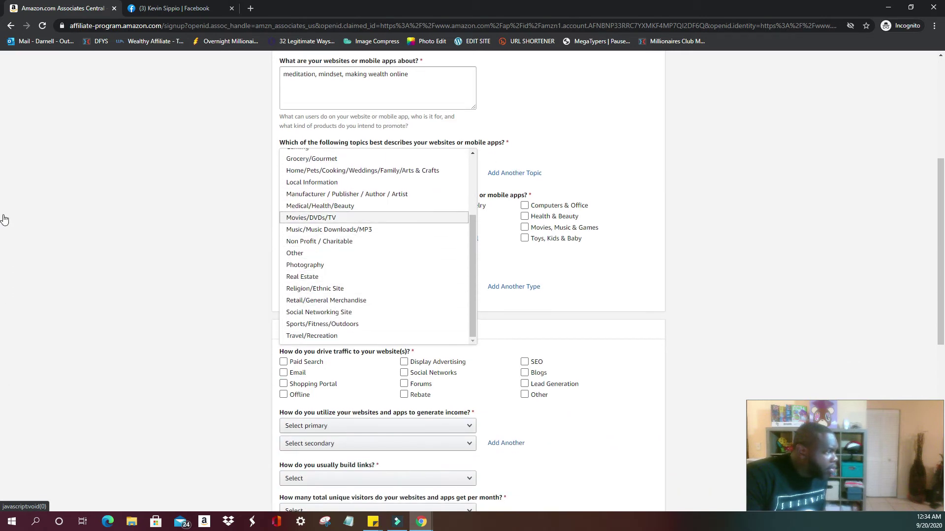
{"action": "key", "text": "Up"}
{"action": "key", "text": "Up"}
{"action": "key", "text": "Up"}
{"action": "key", "text": "Up"}
{"action": "key", "text": "Up"}
{"action": "key", "text": "Up"}
{"action": "key", "text": "Up"}
{"action": "key", "text": "Up"}
{"action": "key", "text": "Up"}
{"action": "key", "text": "Up"}
{"action": "key", "text": "Up"}
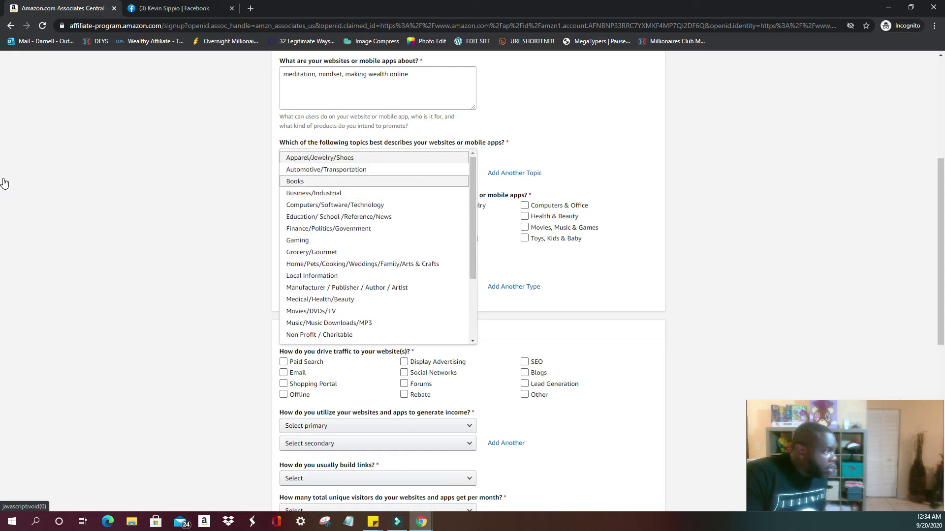
{"action": "key", "text": "Up"}
{"action": "key", "text": "Down"}
{"action": "key", "text": "Down"}
{"action": "key", "text": "Down"}
{"action": "key", "text": "Down"}
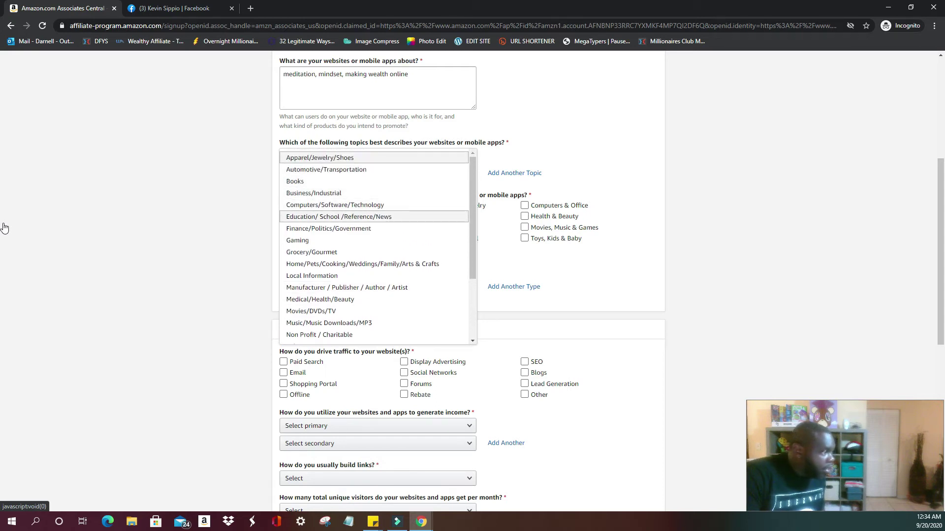
{"action": "key", "text": "Down"}
{"action": "key", "text": "Down"}
{"action": "key", "text": "Down"}
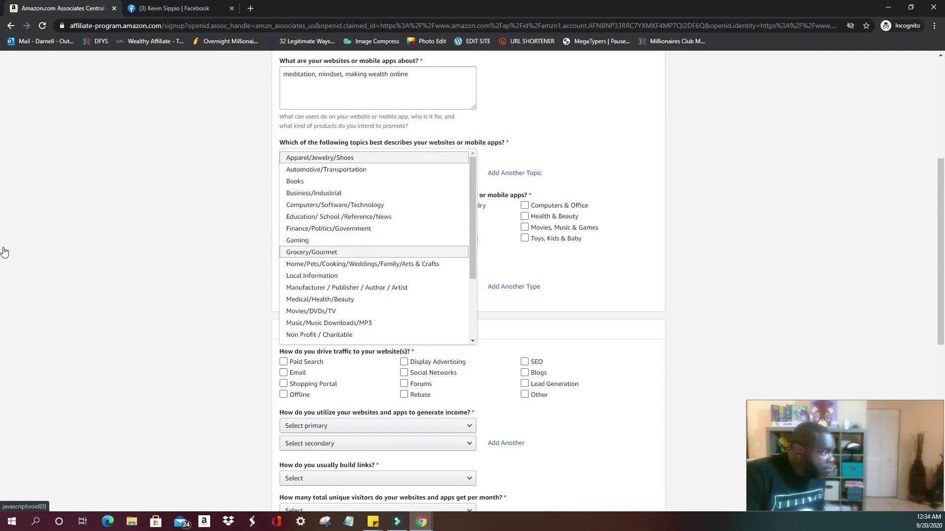
{"action": "key", "text": "Down"}
{"action": "key", "text": "Down"}
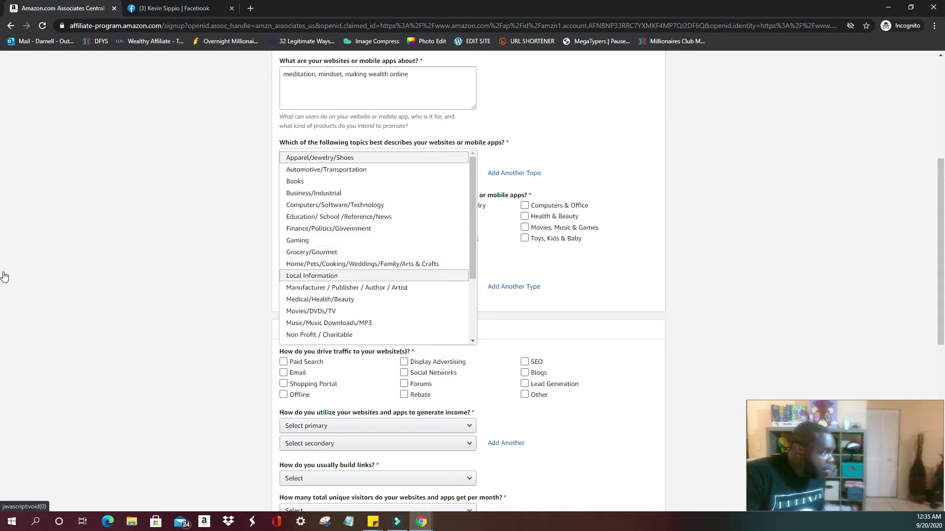
{"action": "key", "text": "Down"}
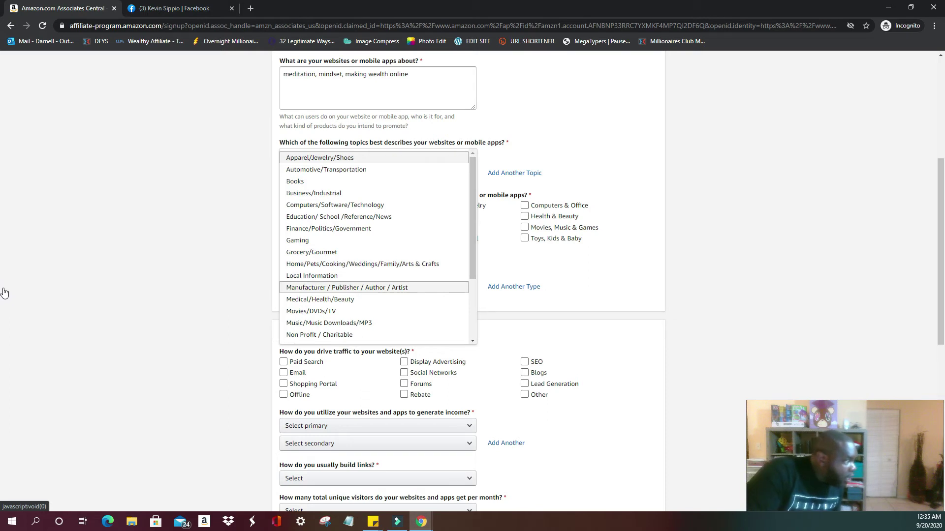
{"action": "key", "text": "Down"}
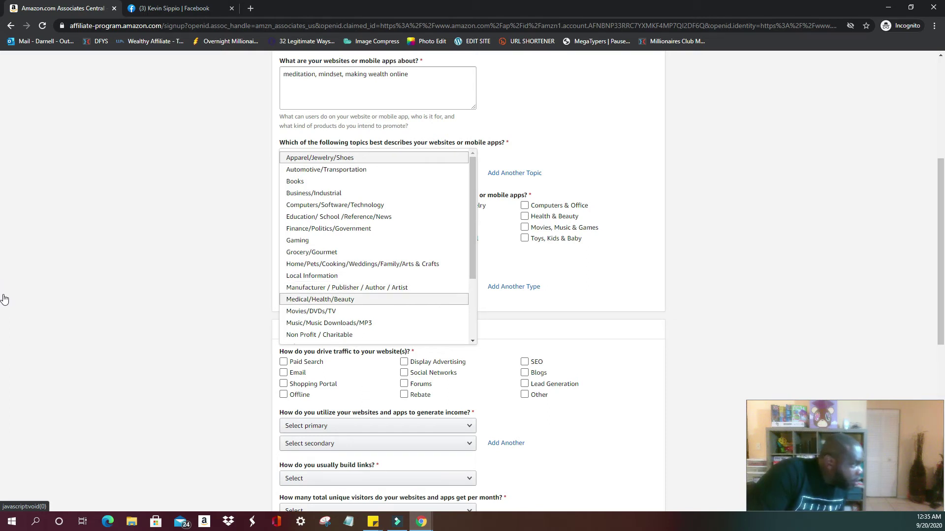
Set both the primary and the secondary topic of the websites to Other
{"action": "scroll", "coordinate": [4, 299], "scroll_direction": "down", "scroll_amount": 3}
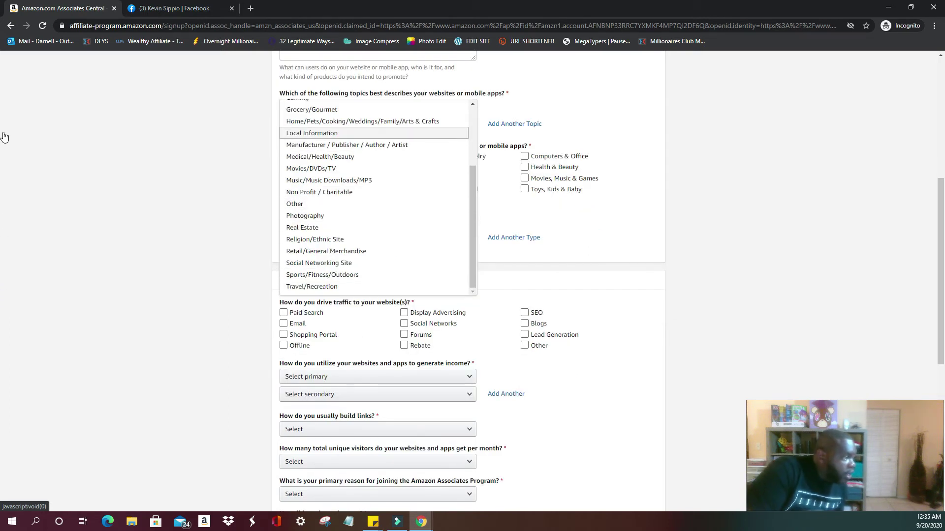
{"action": "scroll", "coordinate": [4, 138], "scroll_direction": "up", "scroll_amount": 1}
{"action": "scroll", "coordinate": [4, 140], "scroll_direction": "down", "scroll_amount": 1}
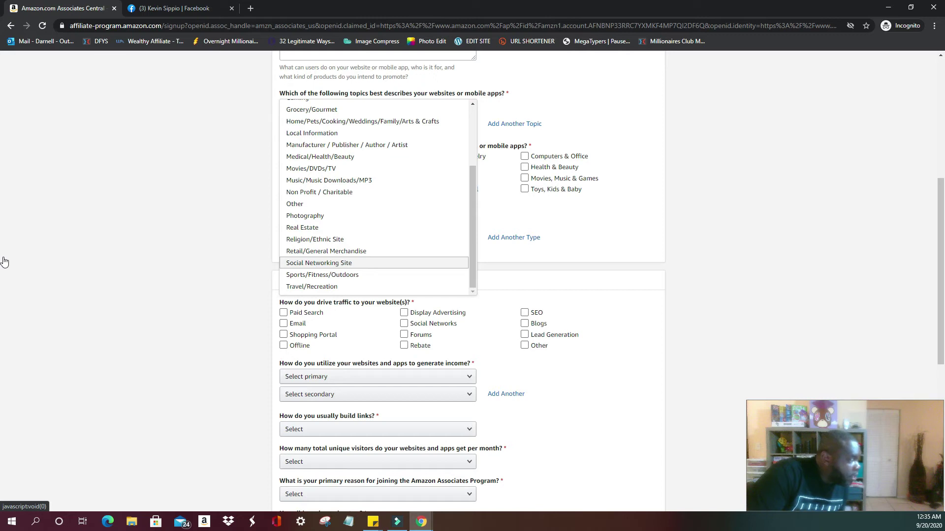
{"action": "key", "text": "Return"}
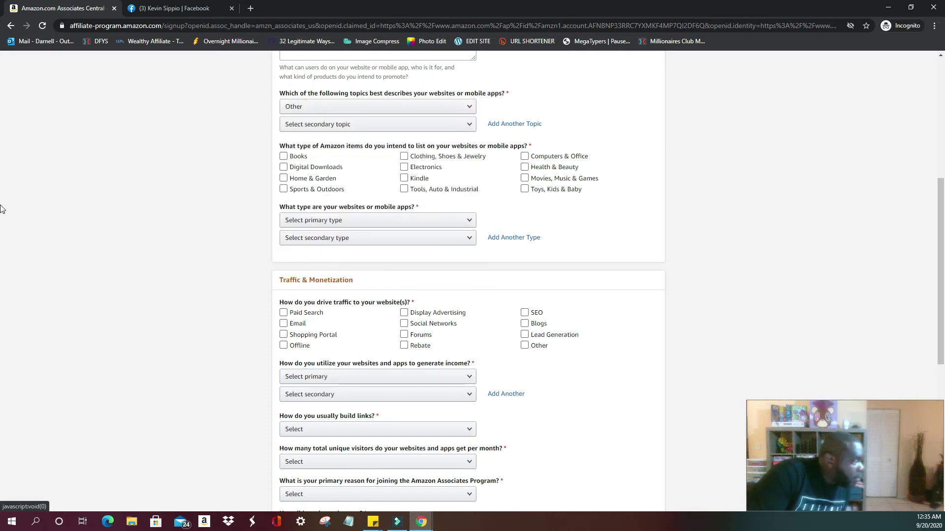
{"action": "left_click", "coordinate": [377, 125]}
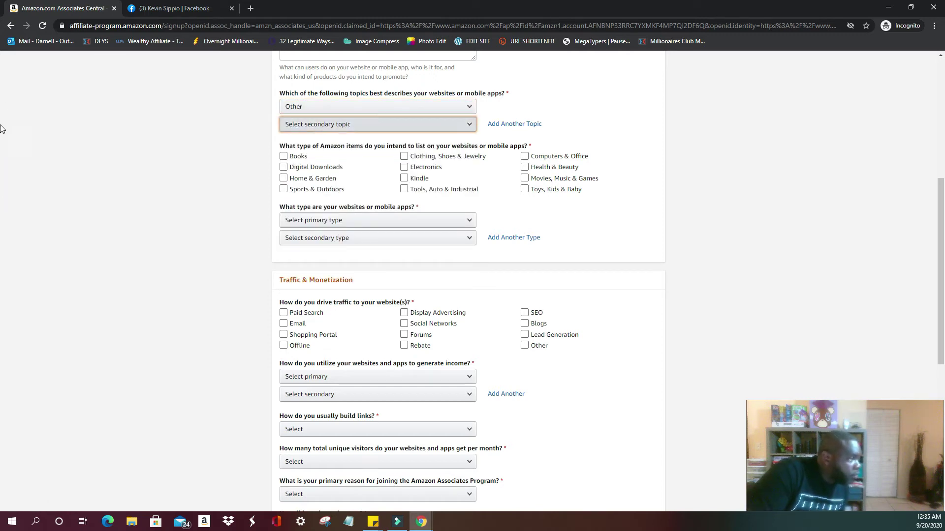
{"action": "scroll", "coordinate": [374, 234], "scroll_direction": "down", "scroll_amount": 2}
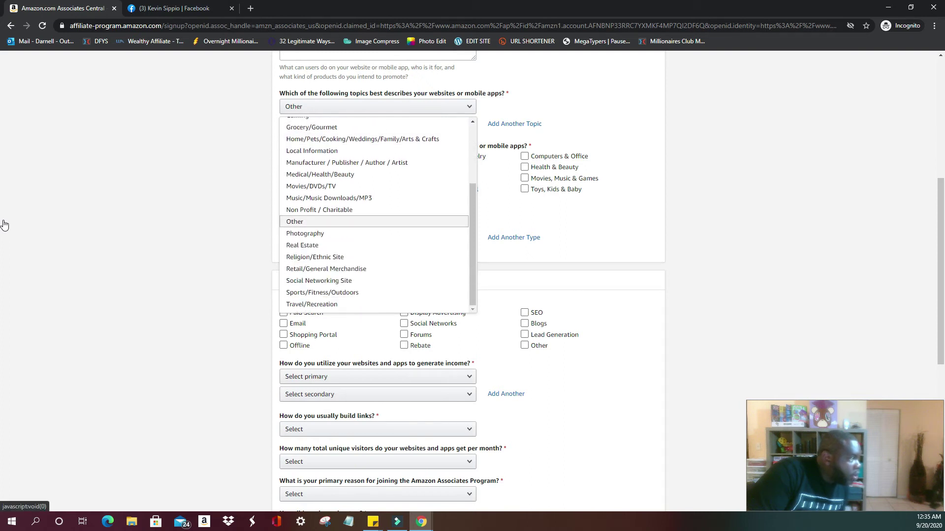
{"action": "key", "text": "Return"}
Mark Books, Digital Downloads, Home & Garden, Kindle, Health & Beauty, and Clothing, Shoes & Jewelry as the Amazon items intended for listing
{"action": "left_click", "coordinate": [283, 156]}
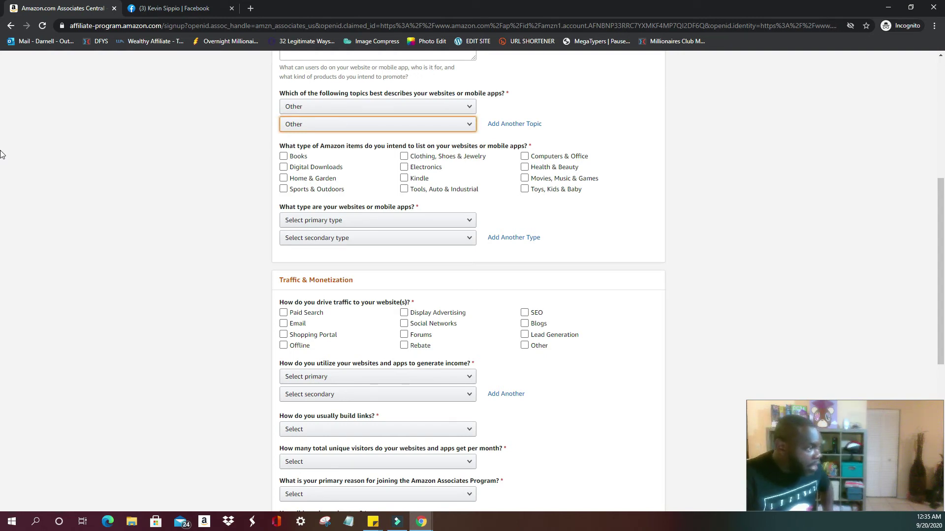
{"action": "left_click_drag", "start_coordinate": [477, 146], "coordinate": [532, 146]}
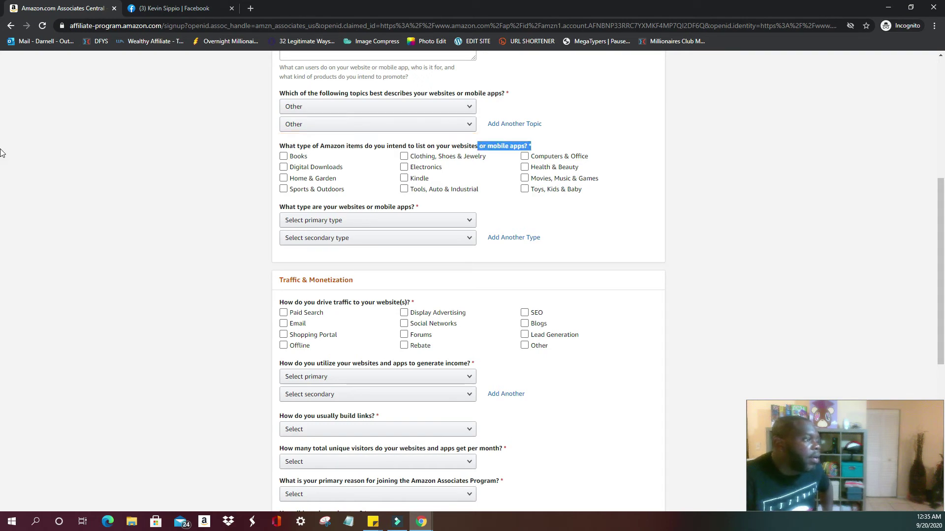
{"action": "left_click_drag", "start_coordinate": [0, 153], "coordinate": [1, 154]}
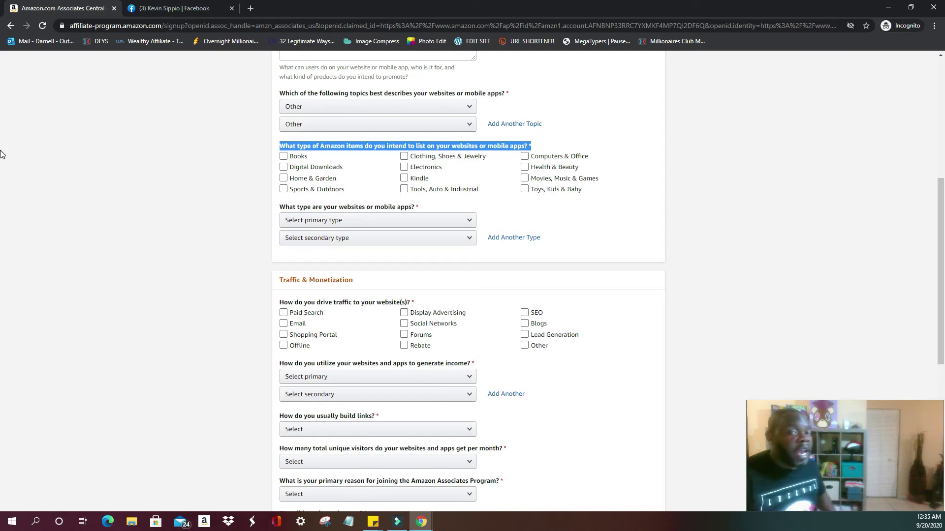
{"action": "left_click", "coordinate": [284, 156]}
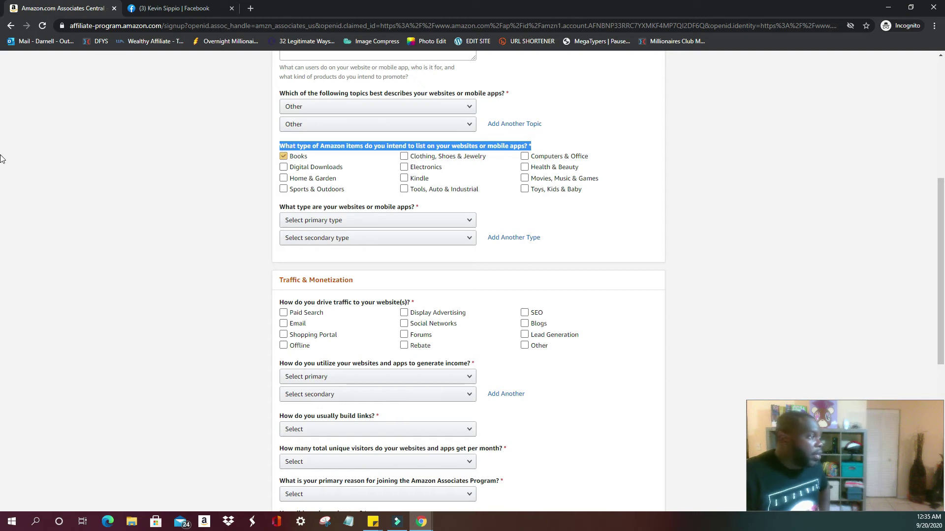
{"action": "left_click", "coordinate": [284, 156]}
{"action": "left_click", "coordinate": [284, 167]}
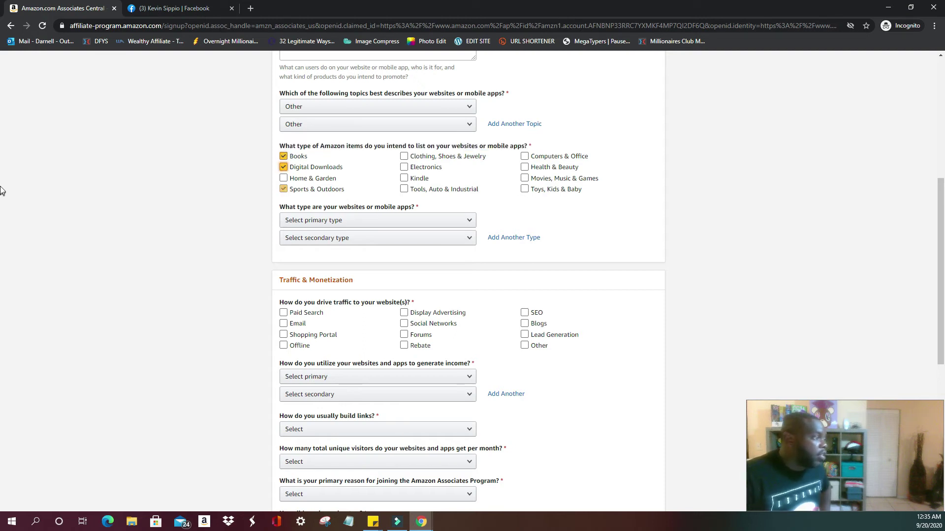
{"action": "left_click", "coordinate": [284, 179]}
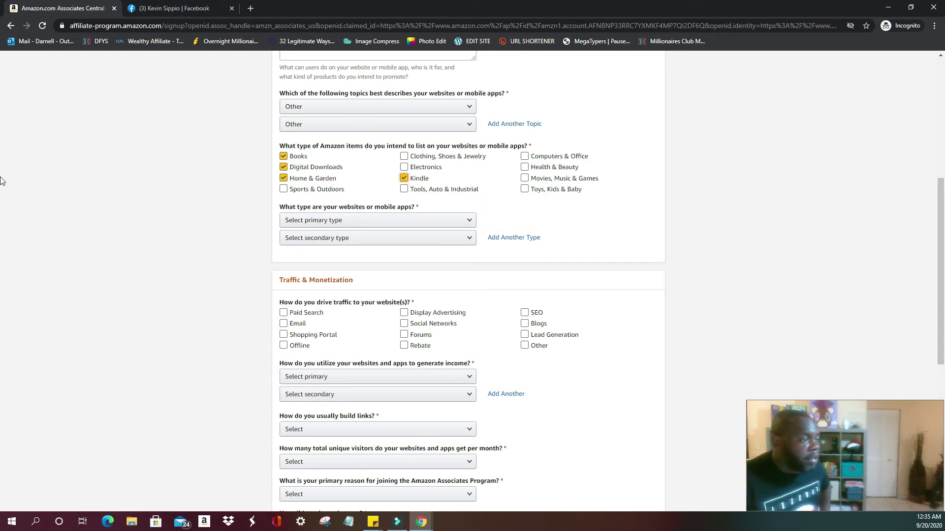
{"action": "left_click", "coordinate": [525, 167]}
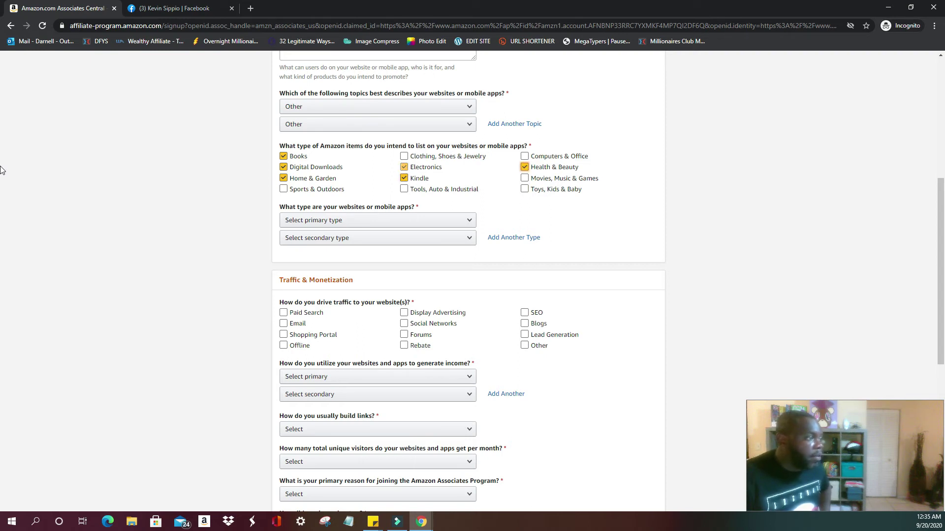
{"action": "left_click", "coordinate": [404, 157]}
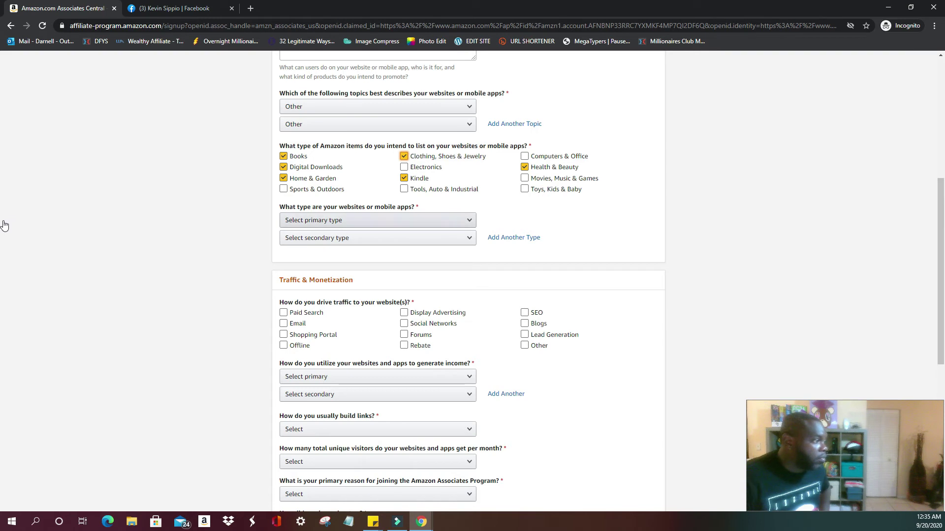
Set both the primary and the secondary type of the websites to Content or Niche Website
{"action": "left_click", "coordinate": [377, 221]}
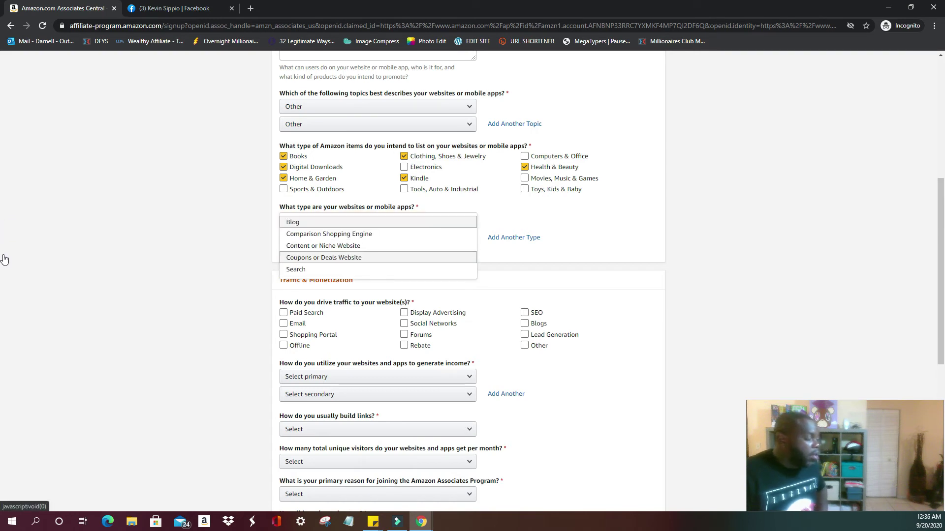
{"action": "left_click", "coordinate": [1, 209]}
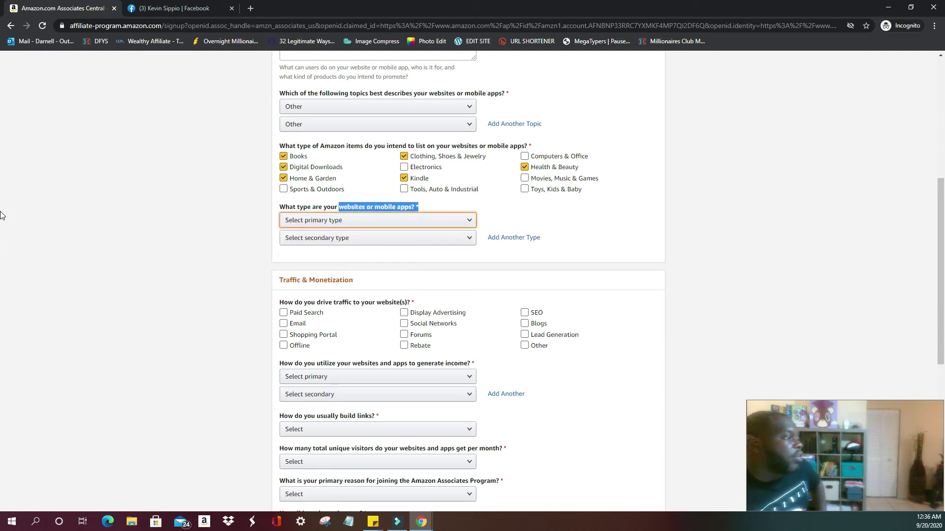
{"action": "left_click", "coordinate": [4, 223]}
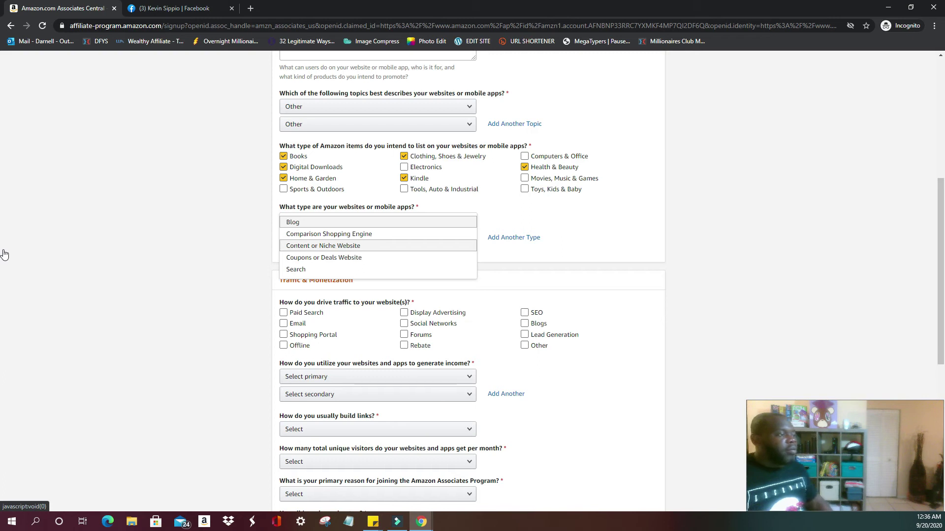
{"action": "key", "text": "Return"}
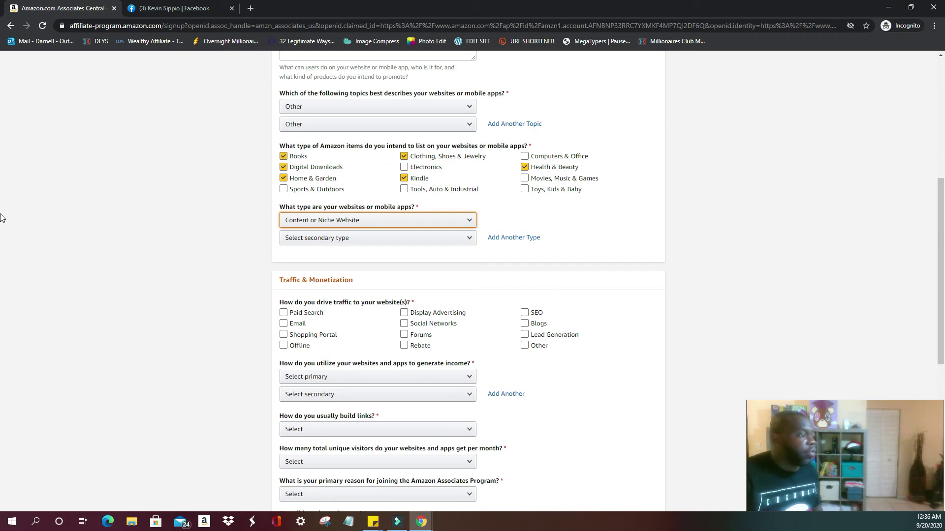
{"action": "left_click", "coordinate": [378, 238]}
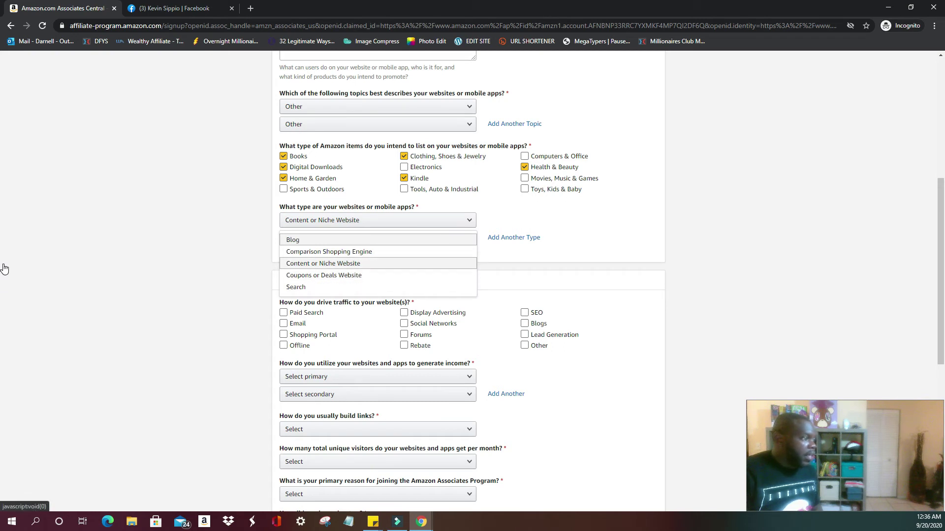
{"action": "key", "text": "Return"}
Mark Paid Search, Email, Offline, Display Advertising, Social Networks, SEO, Blogs and Lead Generation as the ways traffic is driven to the websites
{"action": "scroll", "coordinate": [1, 250], "scroll_direction": "down", "scroll_amount": 1}
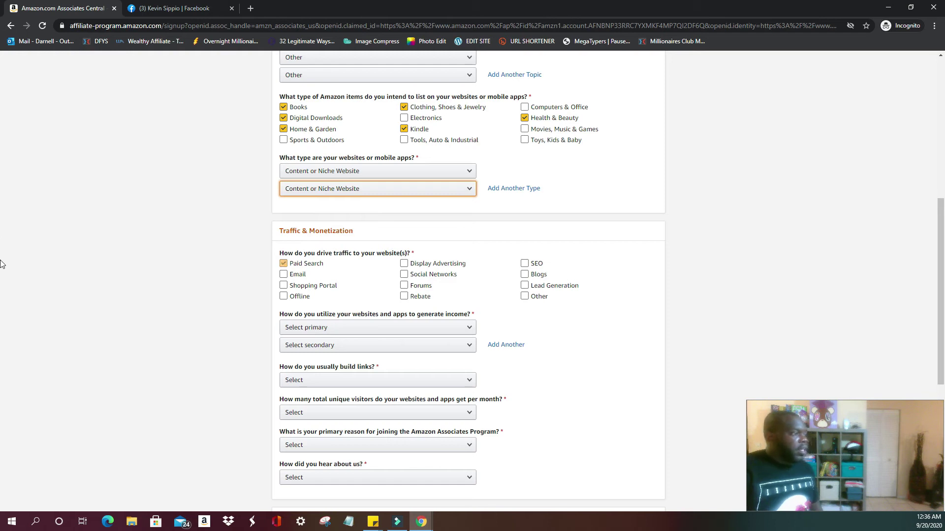
{"action": "left_click_drag", "start_coordinate": [416, 252], "coordinate": [279, 253]}
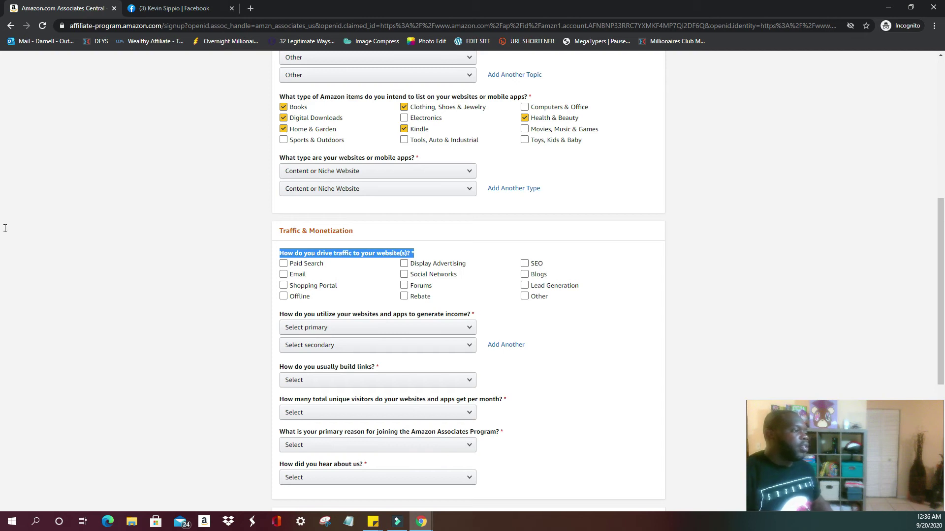
{"action": "left_click", "coordinate": [1, 295]}
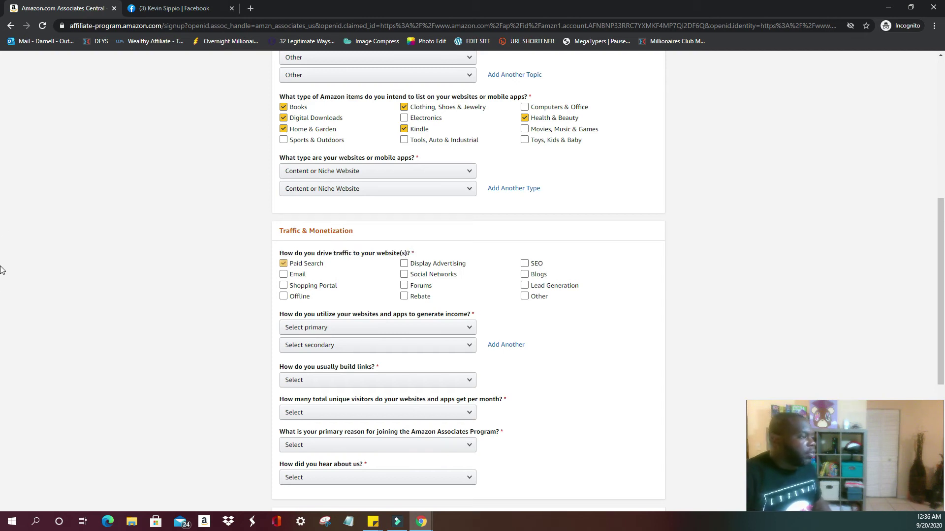
{"action": "left_click", "coordinate": [1, 274]}
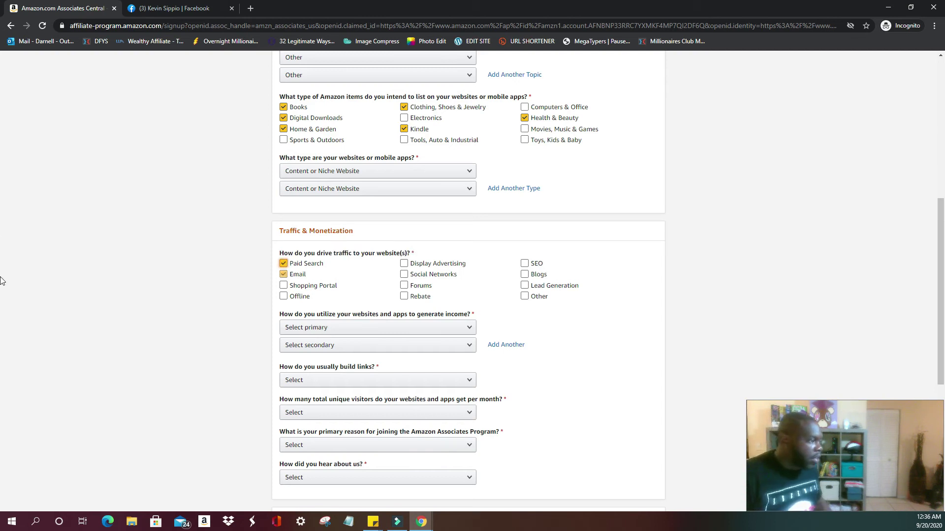
{"action": "left_click", "coordinate": [1, 296]}
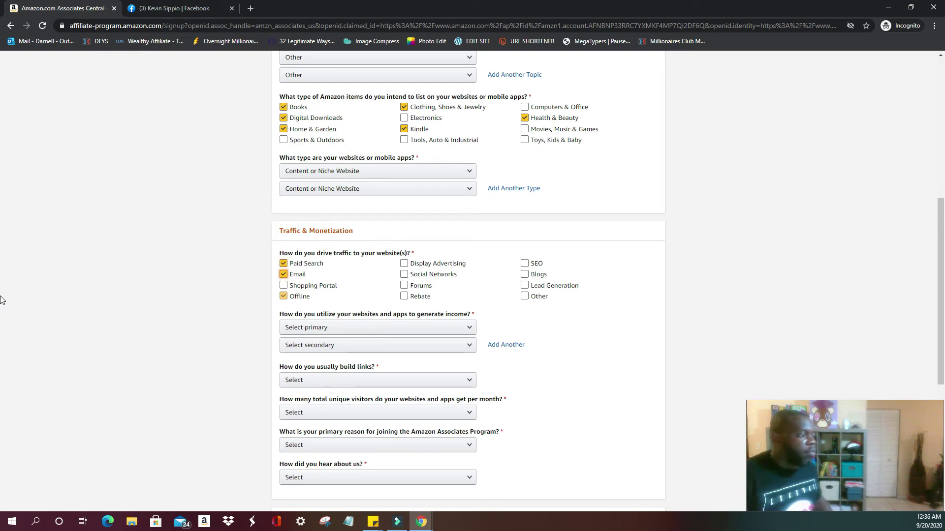
{"action": "left_click", "coordinate": [283, 296]}
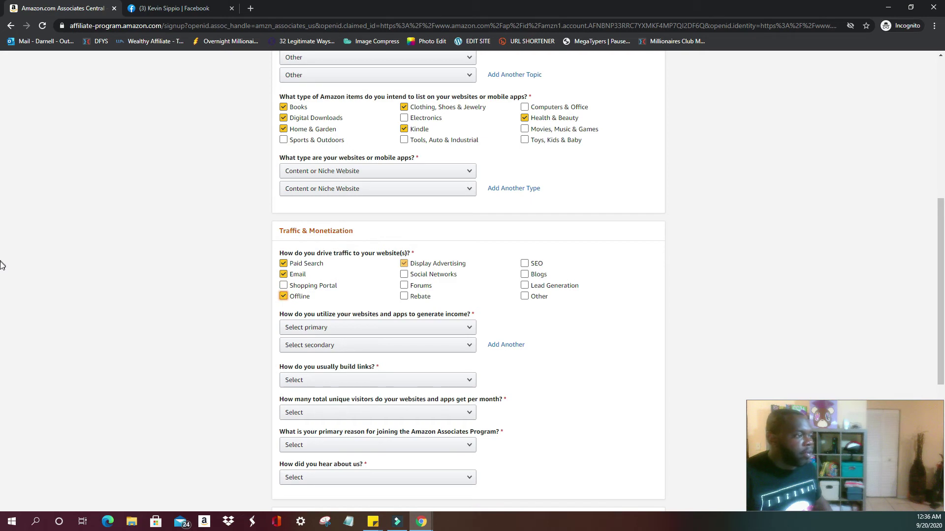
{"action": "left_click", "coordinate": [1, 275]}
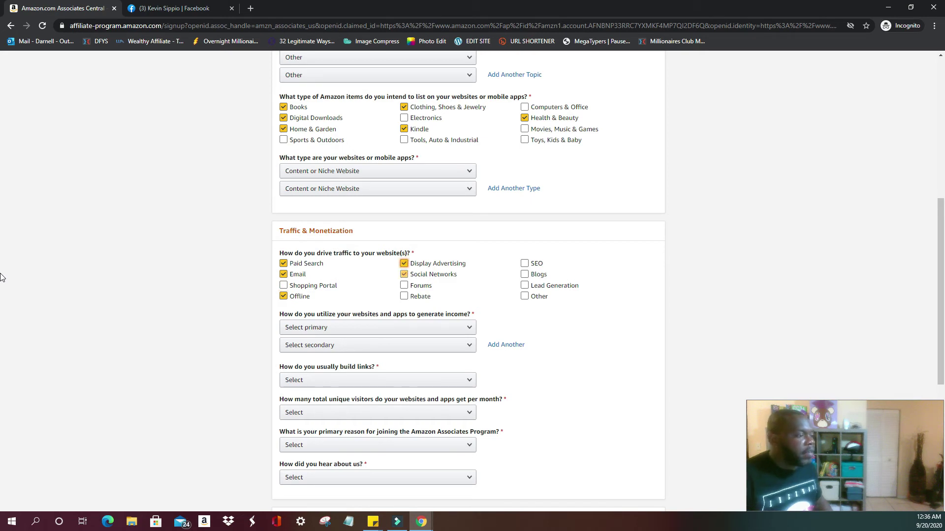
{"action": "left_click", "coordinate": [1, 285]}
{"action": "left_click", "coordinate": [1, 287]}
{"action": "left_click", "coordinate": [2, 266]}
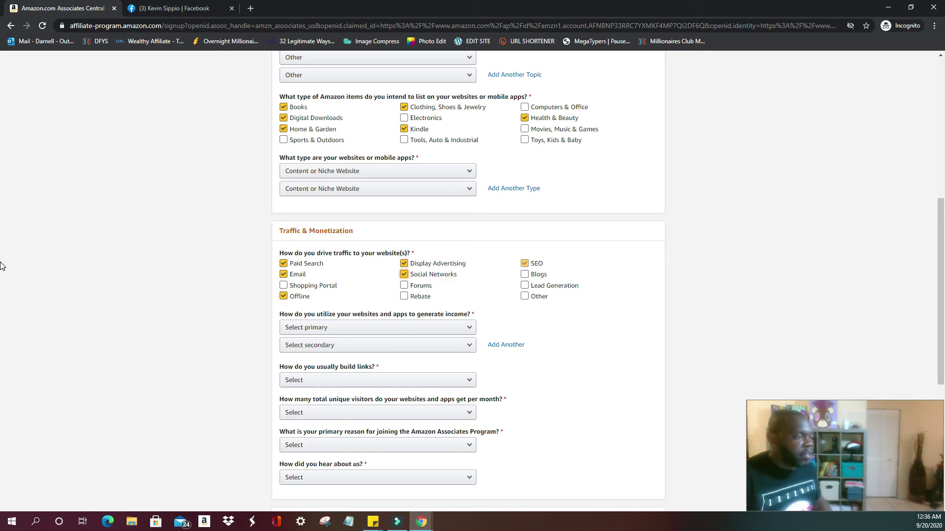
{"action": "left_click", "coordinate": [2, 274]}
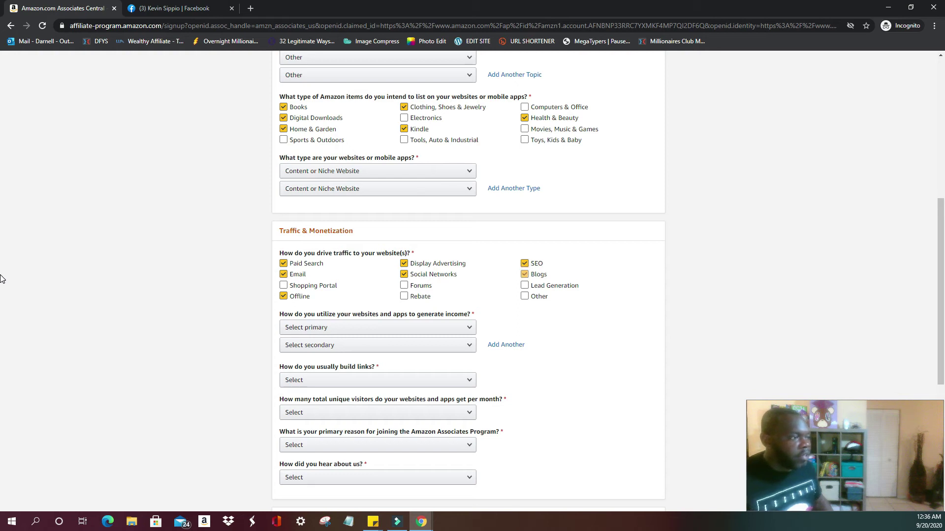
{"action": "left_click", "coordinate": [2, 286]}
{"action": "left_click", "coordinate": [1, 296]}
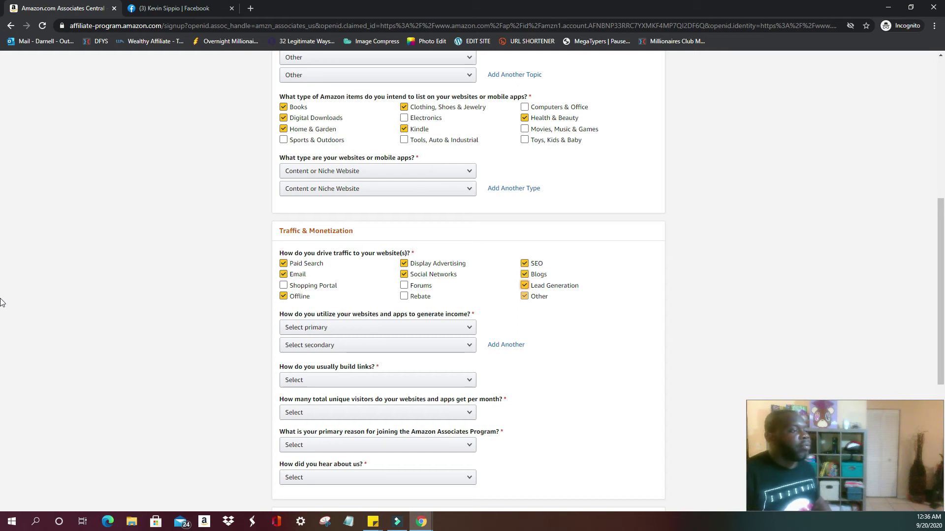
{"action": "left_click", "coordinate": [1, 298]}
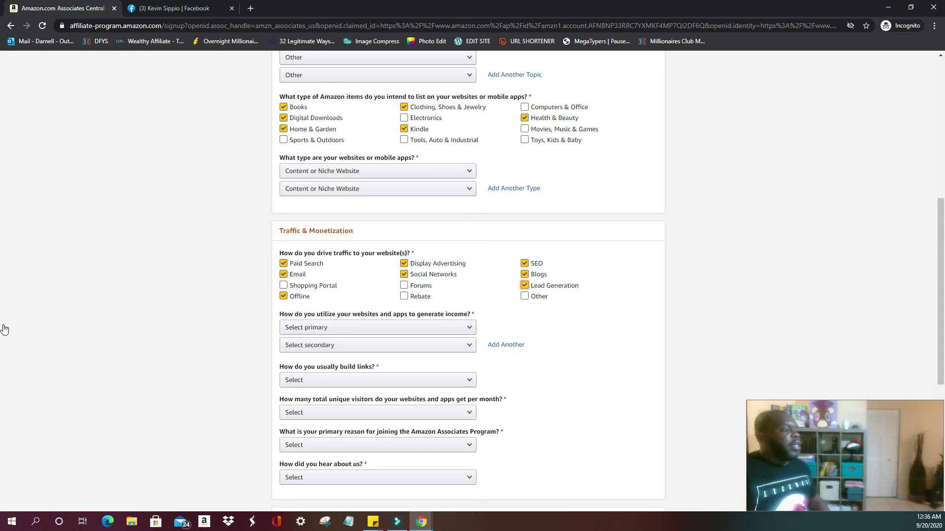
Open the primary income method choices and look through the ways the websites can generate income
{"action": "scroll", "coordinate": [1, 323], "scroll_direction": "down", "scroll_amount": 1}
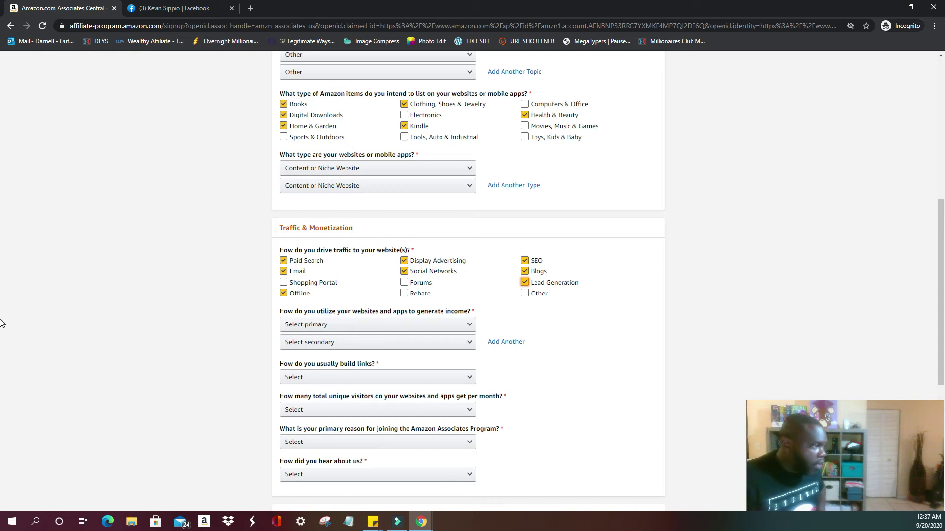
{"action": "scroll", "coordinate": [2, 323], "scroll_direction": "down", "scroll_amount": 2}
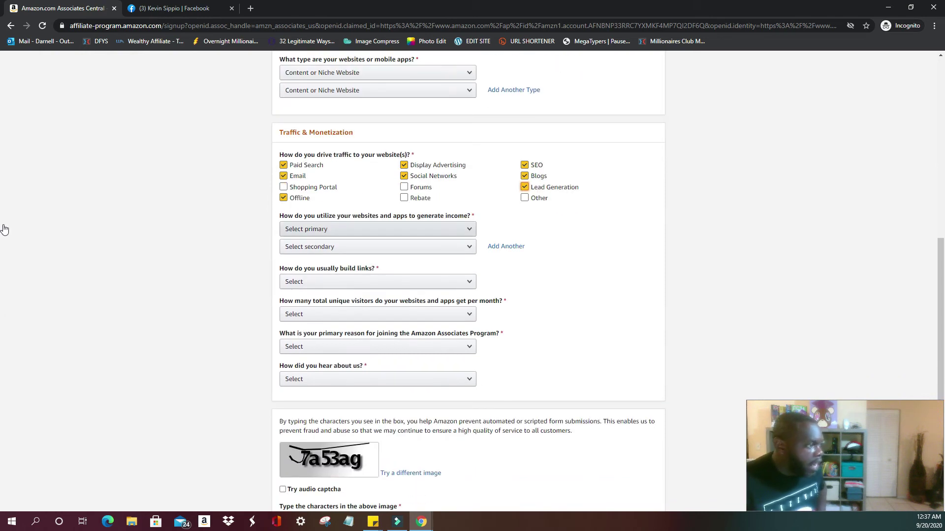
{"action": "left_click", "coordinate": [378, 229]}
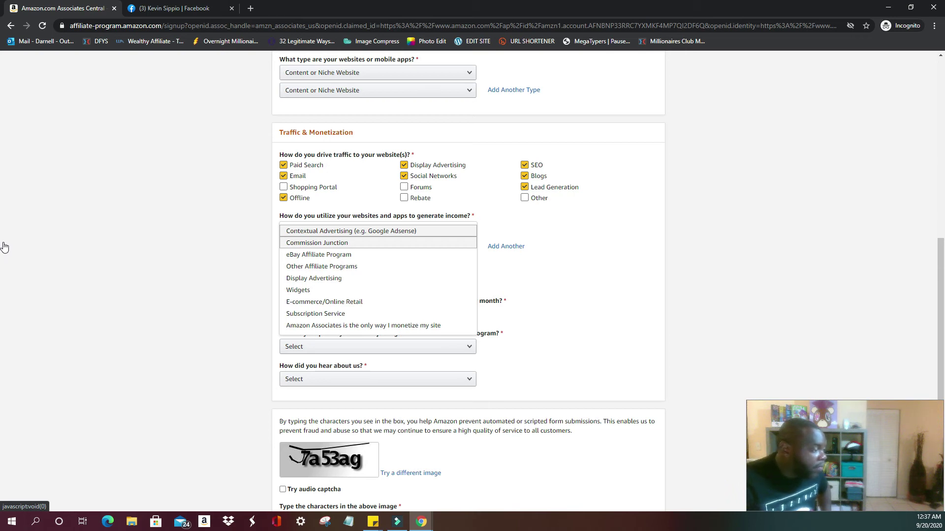
{"action": "key", "text": "Down"}
{"action": "key", "text": "Down"}
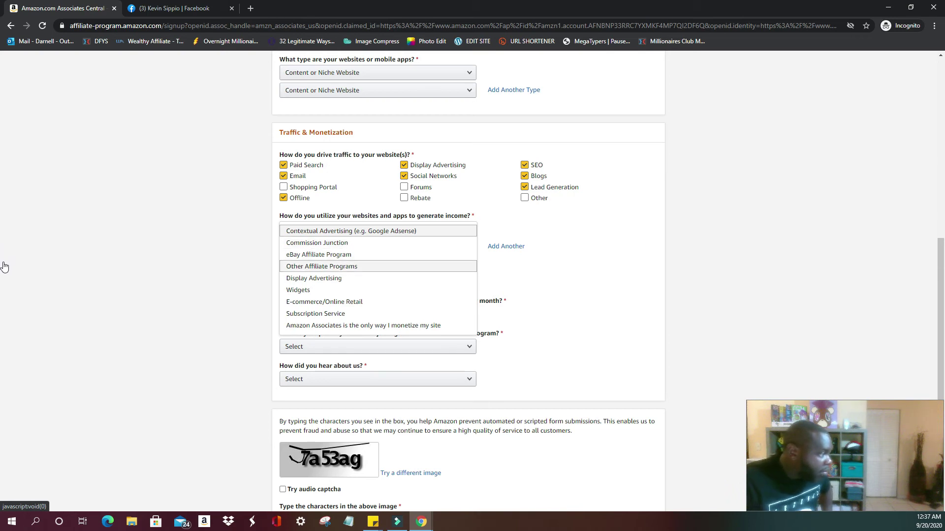
{"action": "key", "text": "Down"}
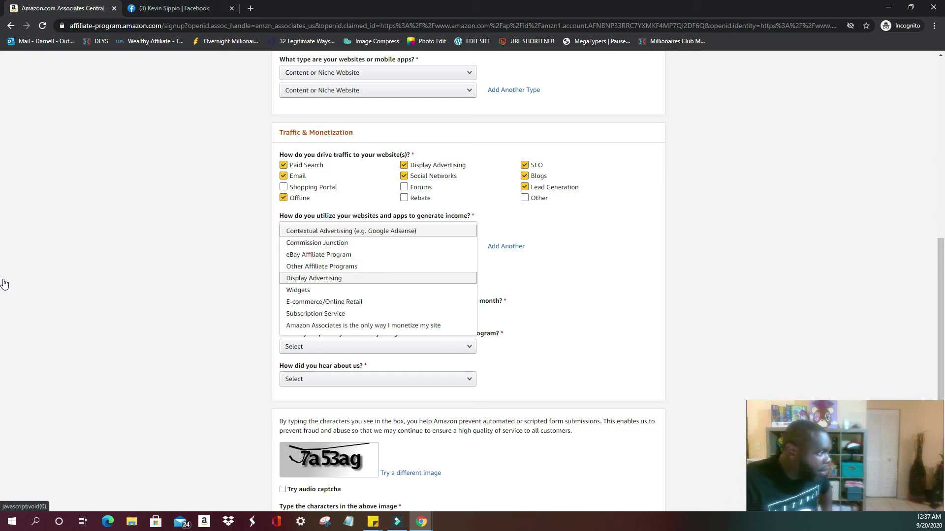
{"action": "key", "text": "Down"}
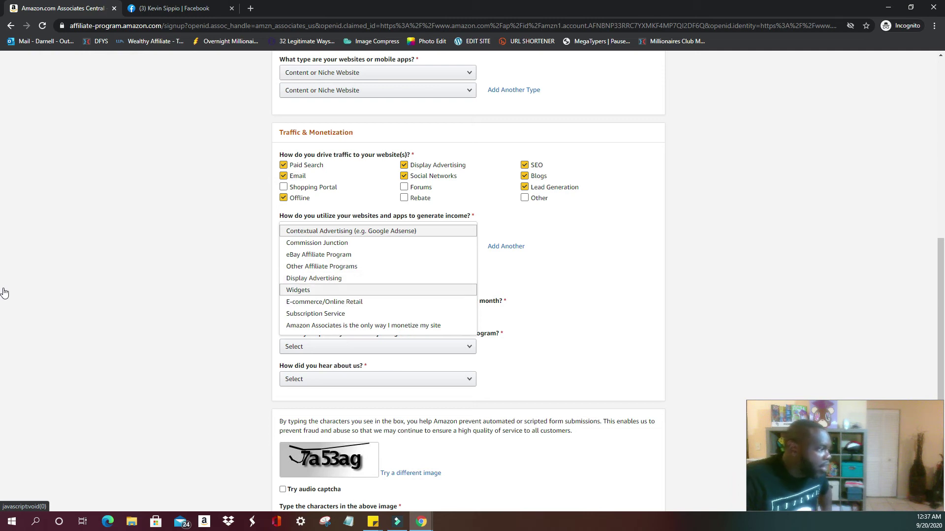
{"action": "scroll", "coordinate": [4, 294], "scroll_direction": "down", "scroll_amount": 1}
{"action": "key", "text": "Down"}
{"action": "key", "text": "Down"}
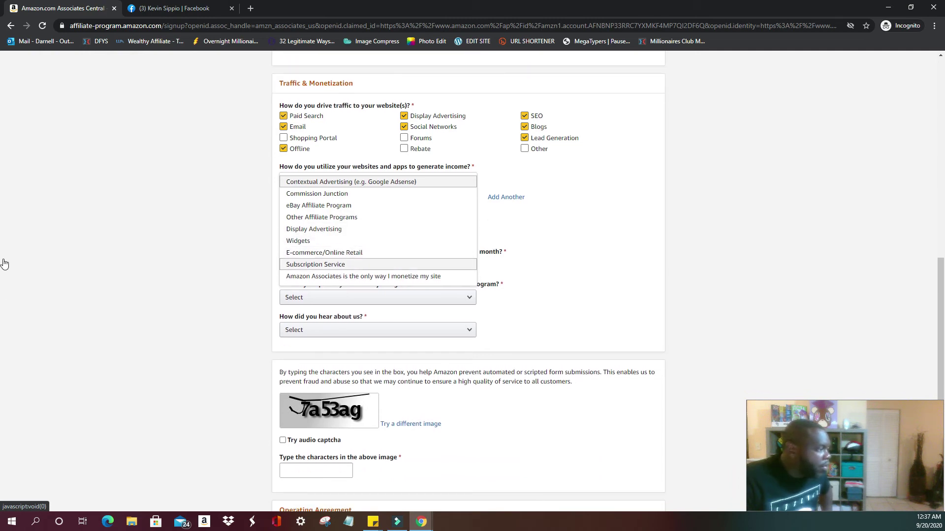
{"action": "key", "text": "Up"}
{"action": "key", "text": "Down"}
{"action": "key", "text": "Down"}
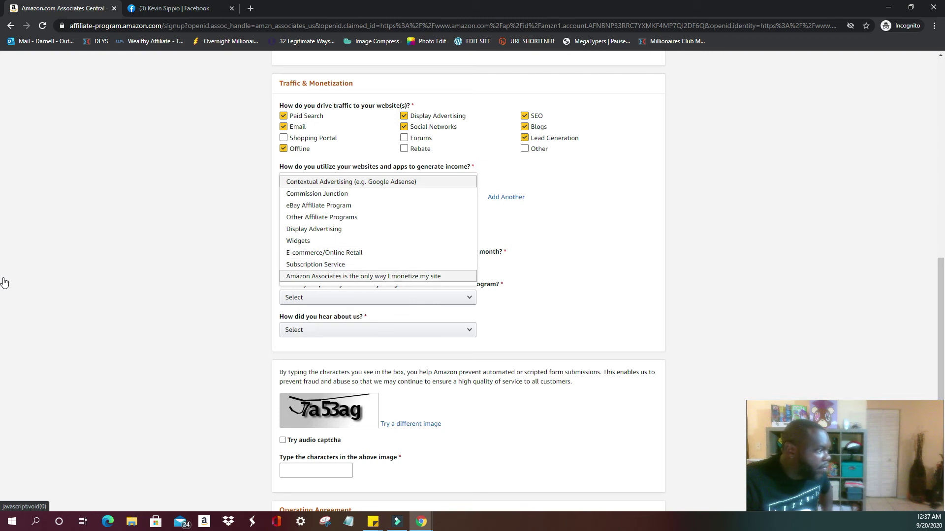
{"action": "key", "text": "Up"}
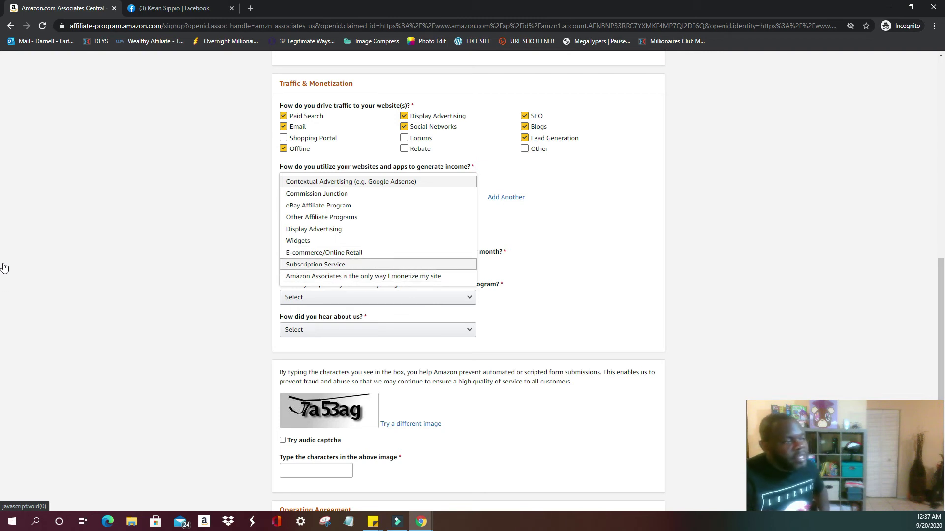
{"action": "key", "text": "Up"}
{"action": "key", "text": "Down"}
{"action": "key", "text": "Up"}
{"action": "key", "text": "Up"}
{"action": "key", "text": "Up"}
{"action": "key", "text": "Up"}
{"action": "key", "text": "Up"}
{"action": "key", "text": "Up"}
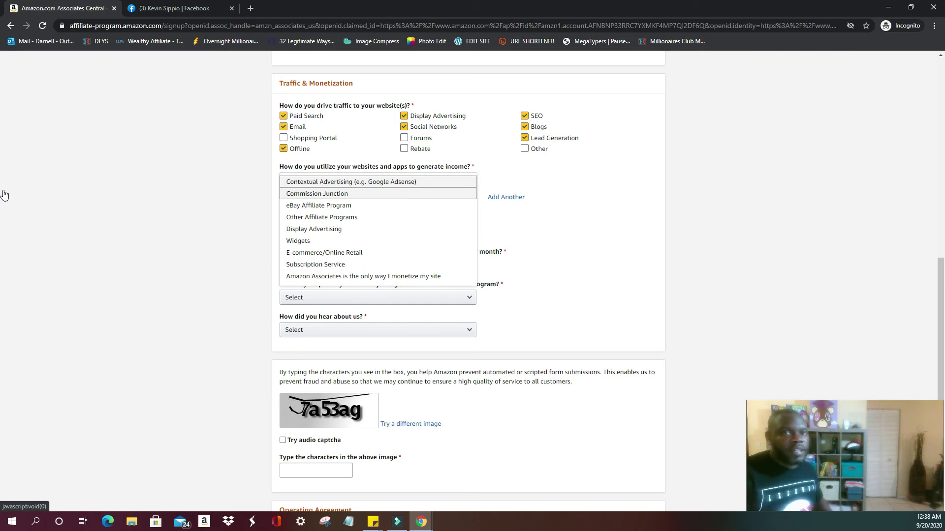
{"action": "key", "text": "Down"}
{"action": "key", "text": "Down"}
{"action": "key", "text": "Down"}
{"action": "key", "text": "Down"}
{"action": "key", "text": "Down"}
{"action": "key", "text": "Down"}
{"action": "key", "text": "Down"}
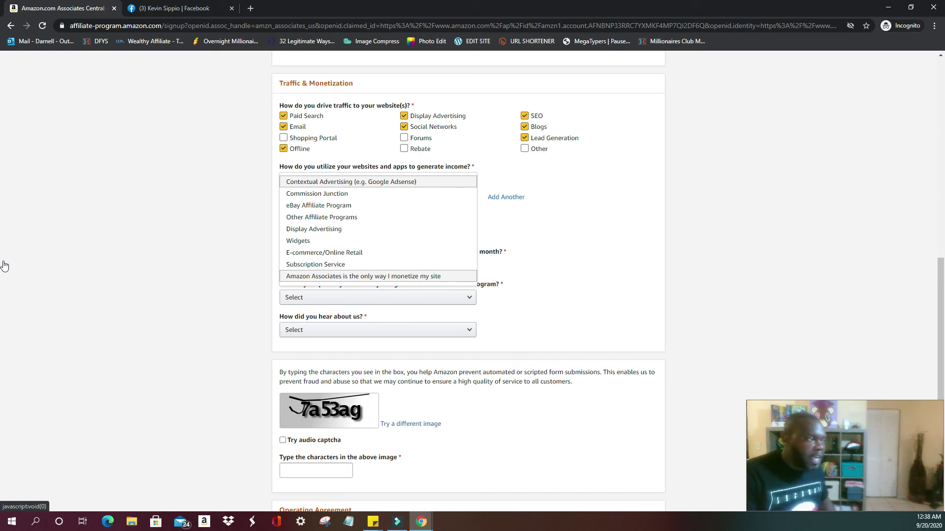
Set both the primary and the secondary income method of the websites to Other Affiliate Programs
{"action": "key", "text": "e"}
{"action": "key", "text": "w"}
{"action": "key", "text": "a"}
{"action": "key", "text": "o"}
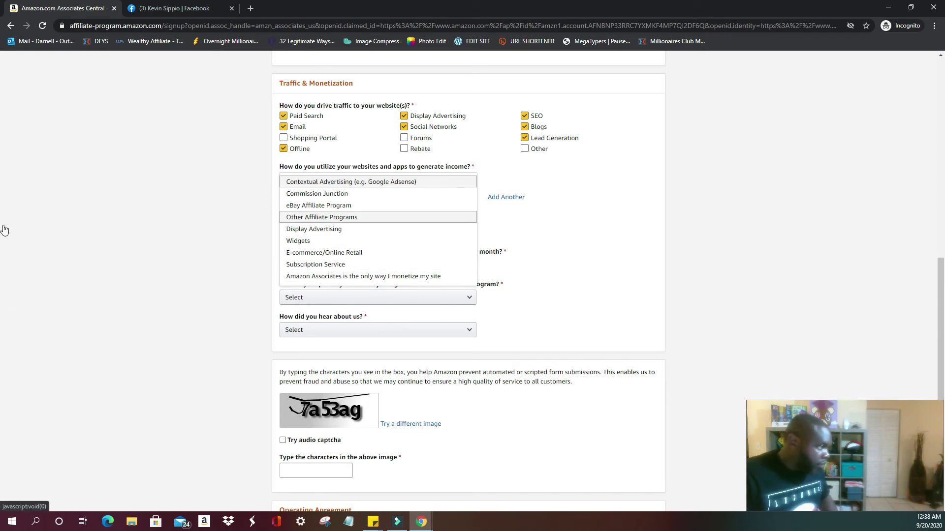
{"action": "key", "text": "Return"}
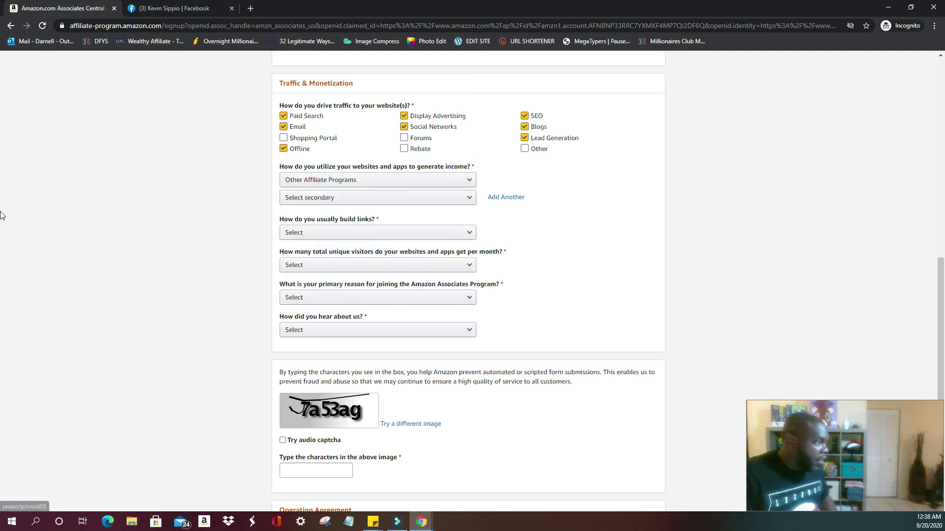
{"action": "key", "text": "Tab"}
{"action": "left_click", "coordinate": [378, 198]}
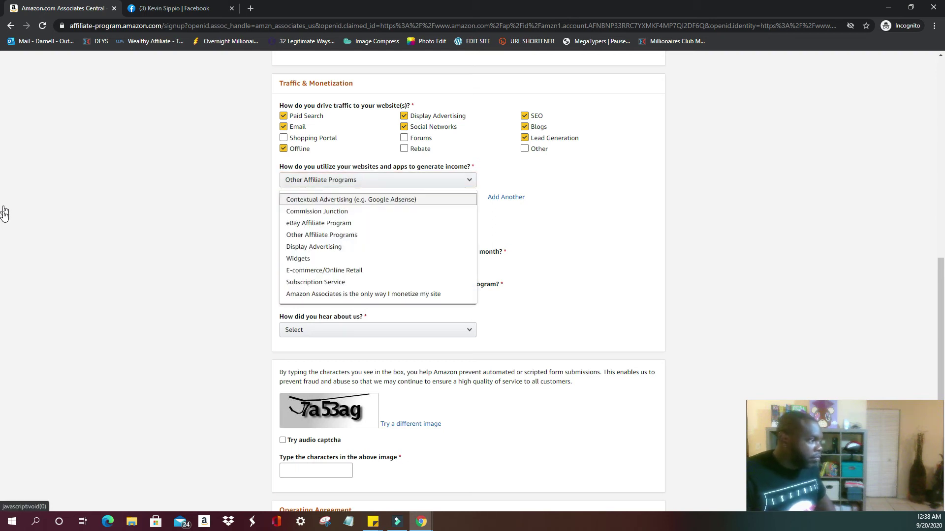
{"action": "key", "text": "o"}
{"action": "key", "text": "Return"}
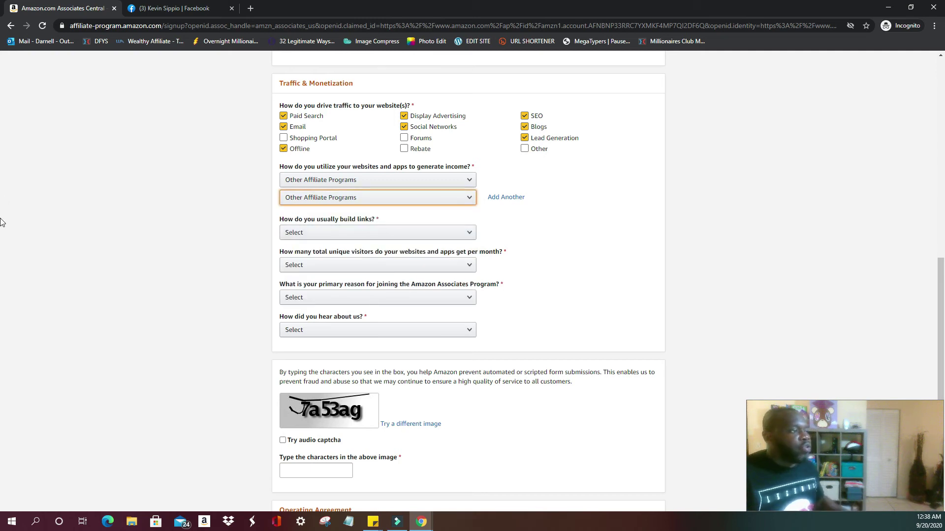
Open the choices for how links are usually built and look through the available link building methods
{"action": "left_click_drag", "start_coordinate": [381, 220], "coordinate": [279, 220]}
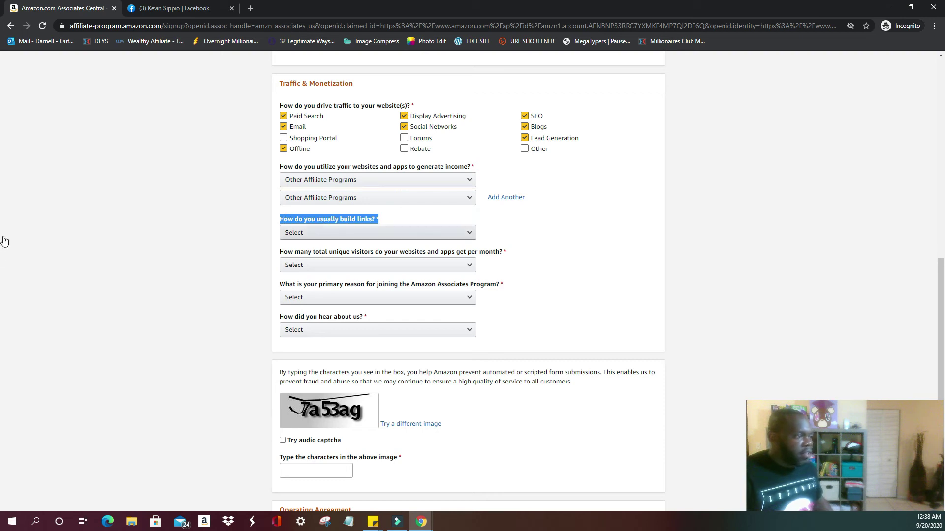
{"action": "left_click", "coordinate": [377, 234]}
{"action": "key", "text": "Down"}
{"action": "key", "text": "Down"}
{"action": "key", "text": "Down"}
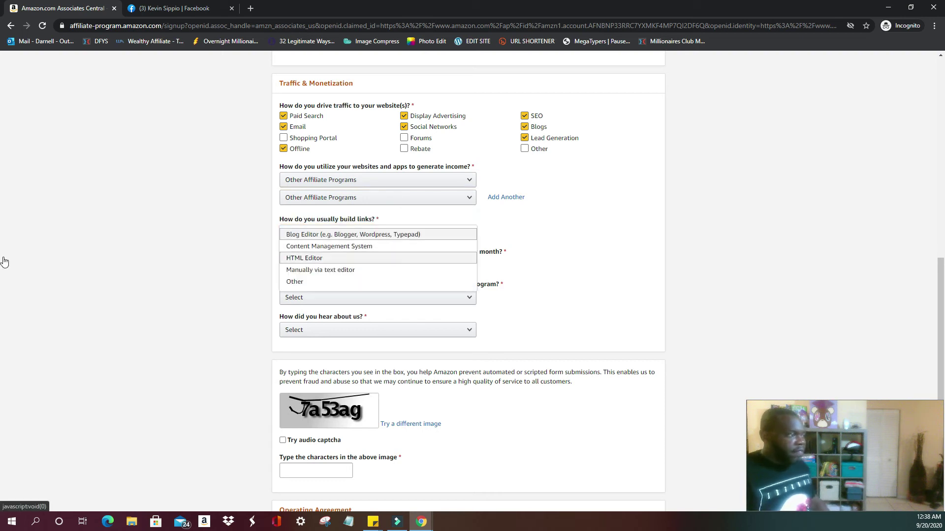
{"action": "key", "text": "Up"}
{"action": "key", "text": "Up"}
{"action": "key", "text": "Up"}
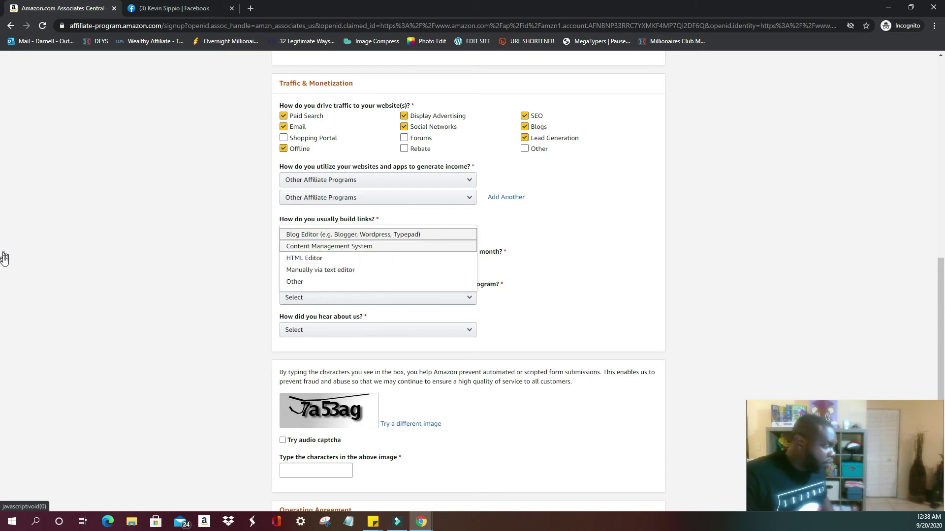
{"action": "key", "text": "Down"}
{"action": "key", "text": "Down"}
{"action": "key", "text": "Up"}
{"action": "key", "text": "Down"}
{"action": "key", "text": "Down"}
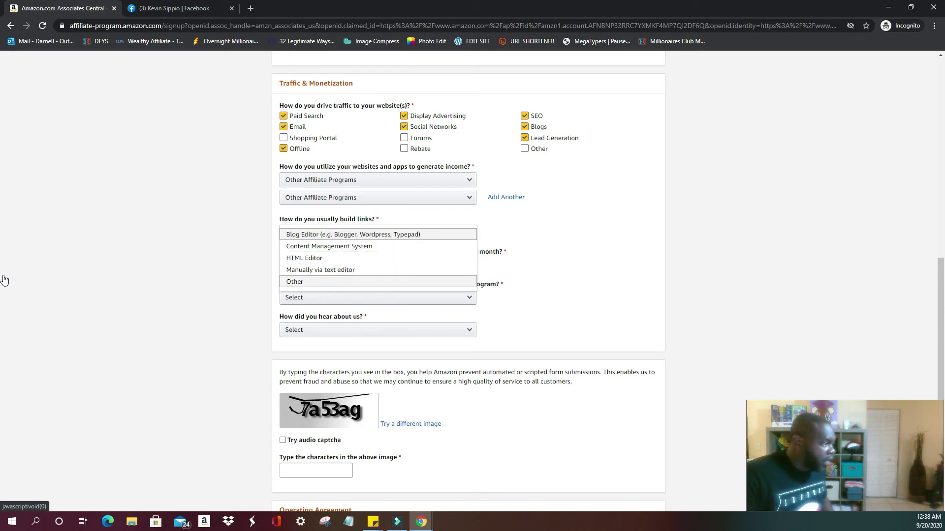
{"action": "key", "text": "Up"}
{"action": "key", "text": "Up"}
{"action": "key", "text": "Up"}
{"action": "key", "text": "Up"}
{"action": "key", "text": "Down"}
{"action": "key", "text": "Down"}
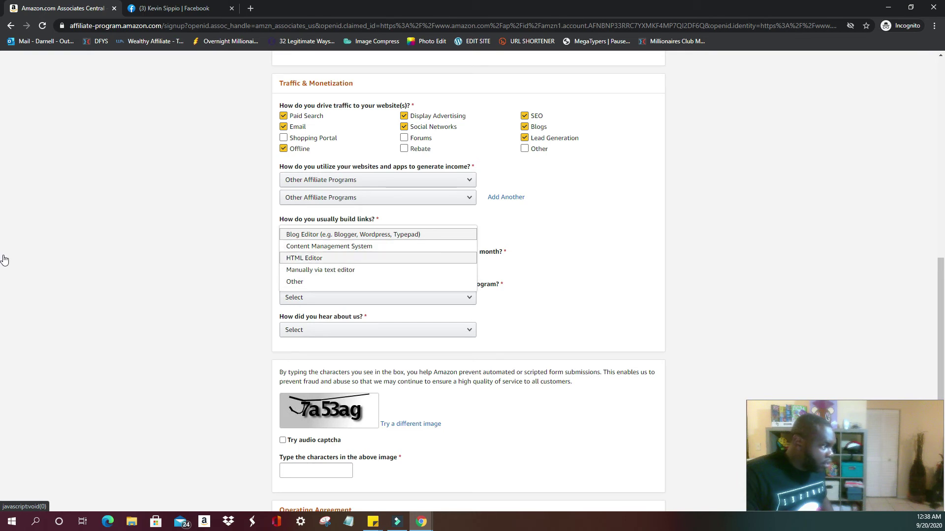
{"action": "key", "text": "Up"}
{"action": "key", "text": "Up"}
{"action": "key", "text": "Down"}
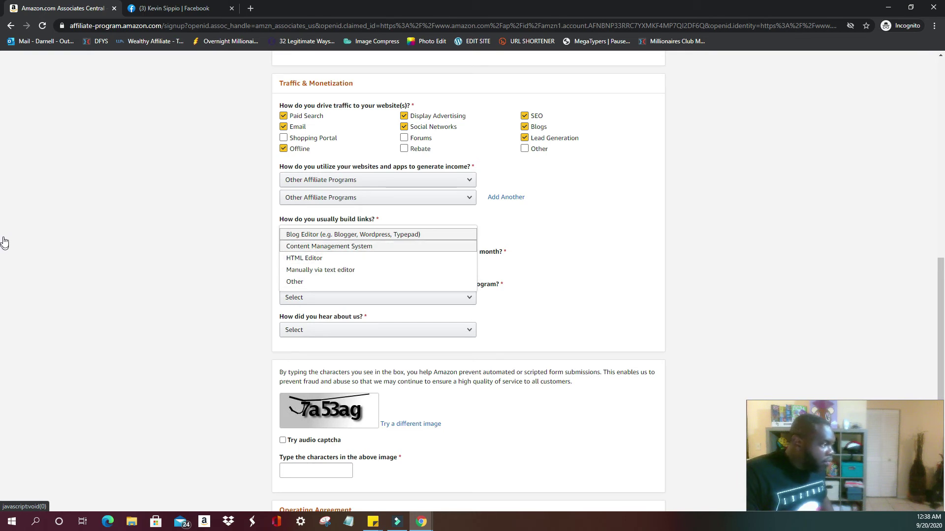
{"action": "key", "text": "Up"}
{"action": "key", "text": "Down"}
{"action": "key", "text": "Up"}
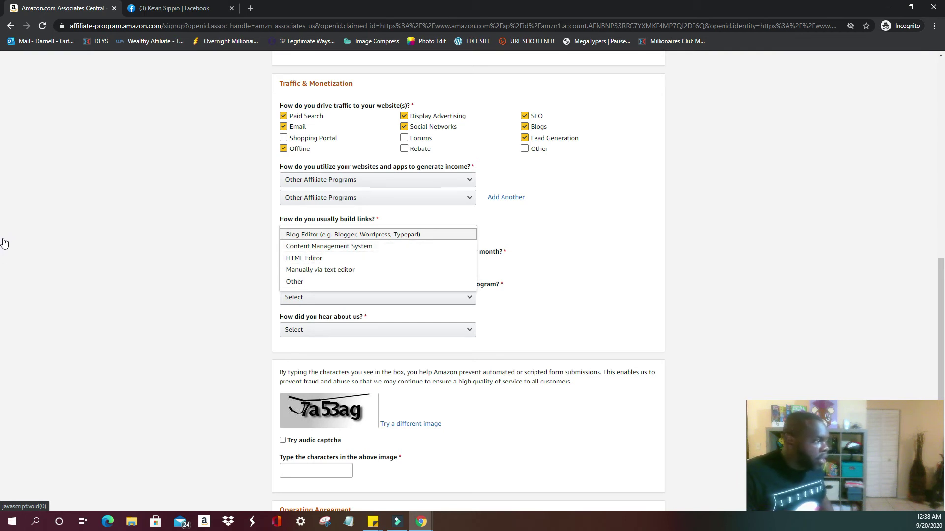
{"action": "key", "text": "Down"}
{"action": "key", "text": "Down"}
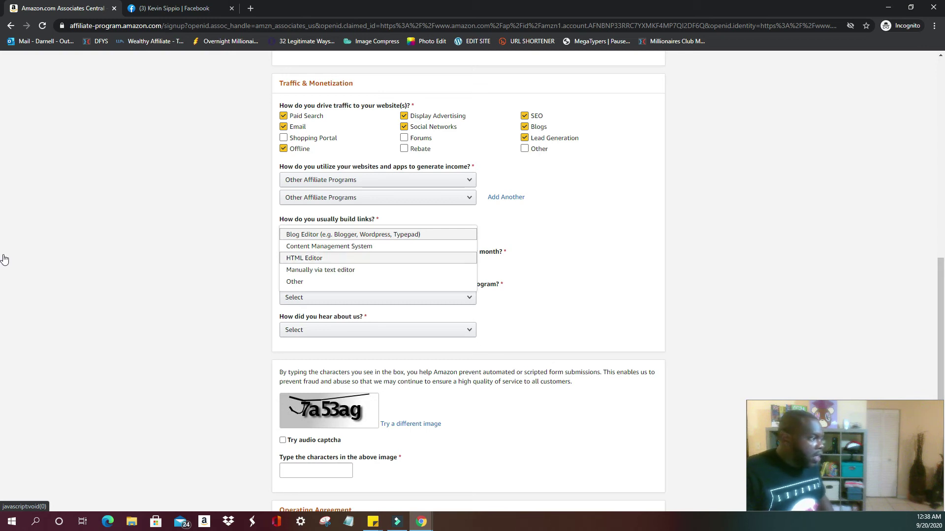
{"action": "key", "text": "Up"}
{"action": "key", "text": "Down"}
{"action": "key", "text": "Down"}
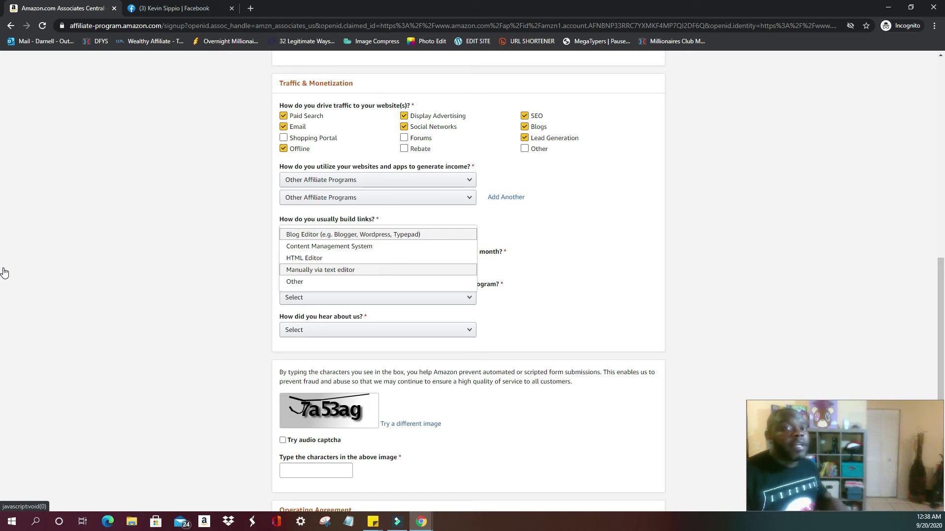
{"action": "key", "text": "Down"}
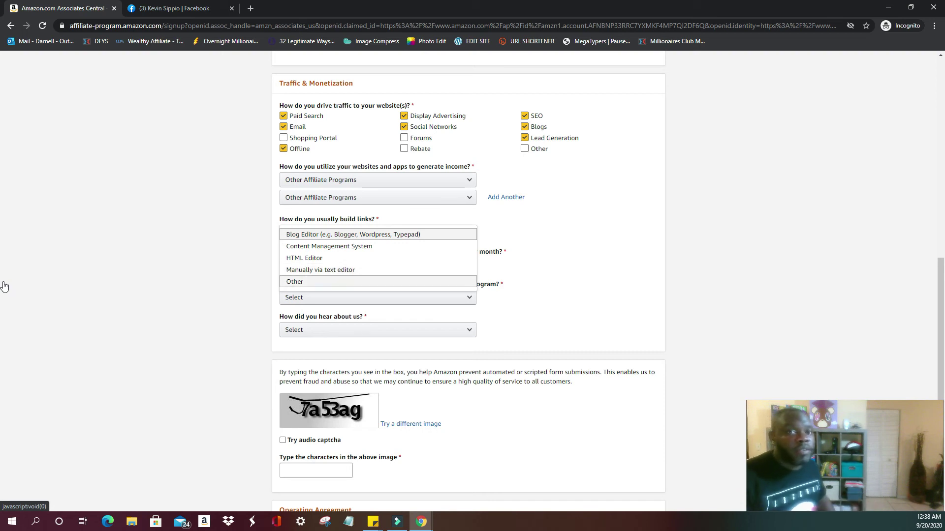
{"action": "key", "text": "Up"}
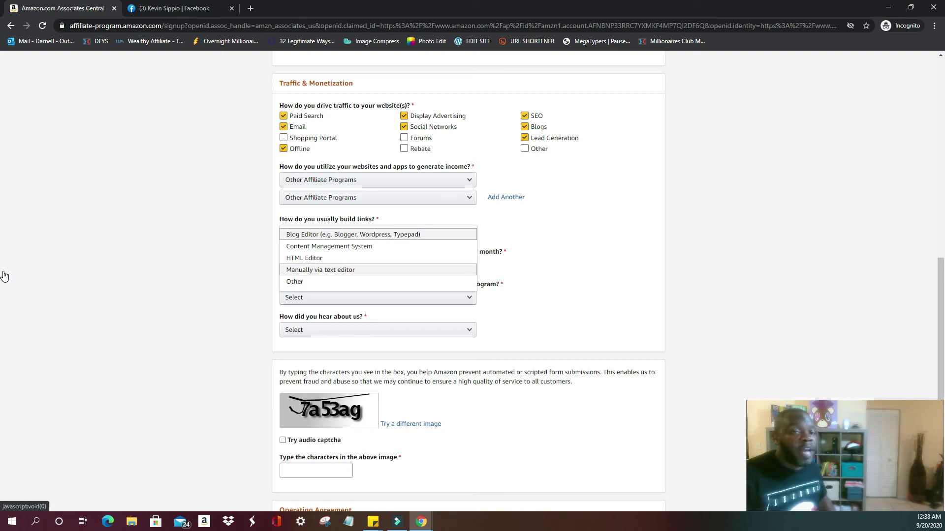
Set the usual way of building links to Blog Editor (e.g. Blogger, Wordpress, Typepad)
{"action": "key", "text": "Up"}
{"action": "key", "text": "Up"}
{"action": "key", "text": "Down"}
{"action": "key", "text": "Down"}
{"action": "key", "text": "Up"}
{"action": "key", "text": "Up"}
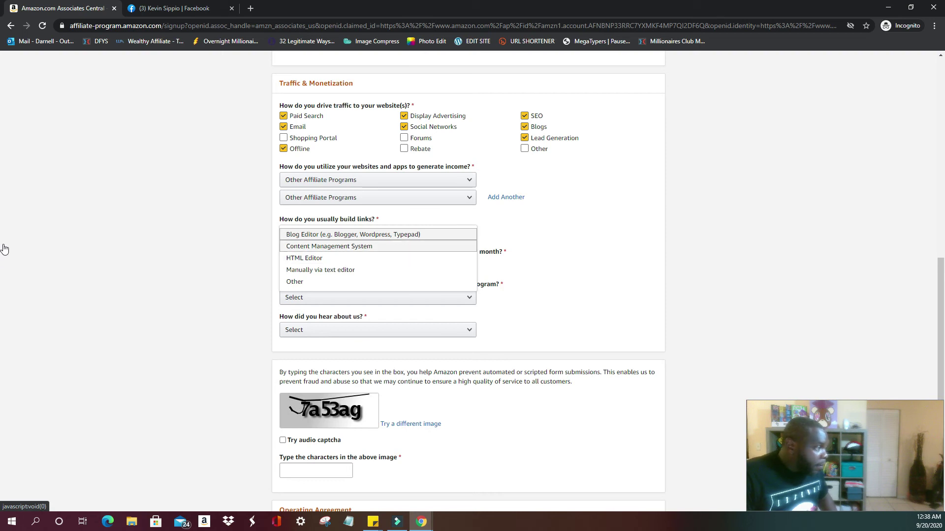
{"action": "key", "text": "Up"}
{"action": "key", "text": "Return"}
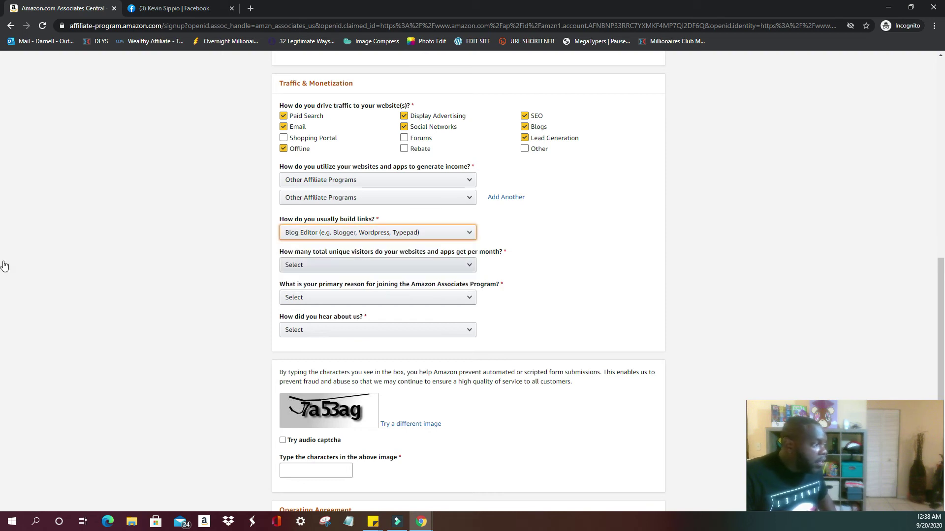
Set the total unique visitors the websites and apps get per month to From 501 to 5,000
{"action": "left_click_drag", "start_coordinate": [279, 252], "coordinate": [506, 254]}
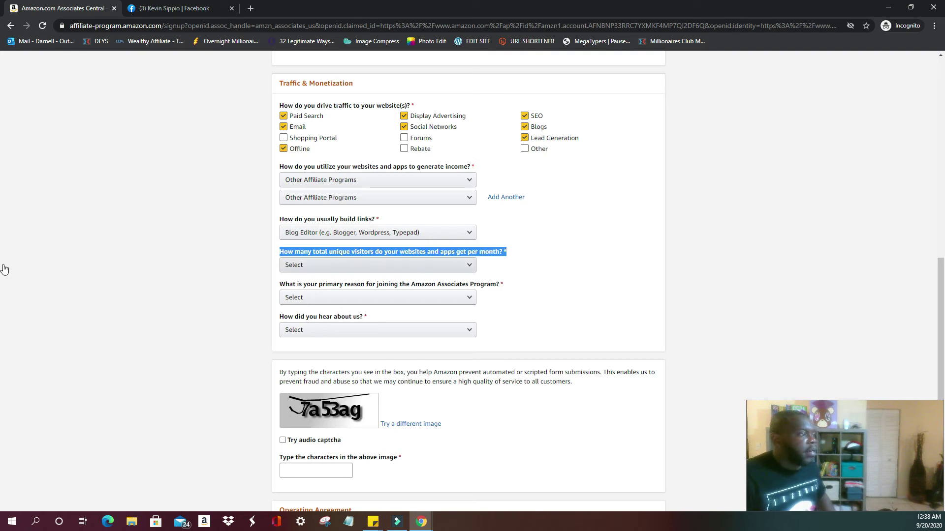
{"action": "left_click", "coordinate": [377, 267]}
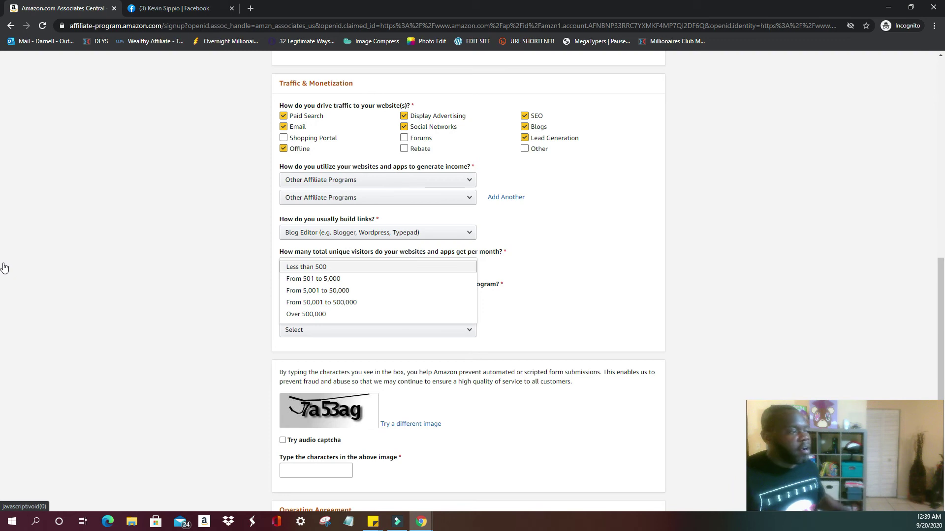
{"action": "key", "text": "Down"}
{"action": "key", "text": "Up"}
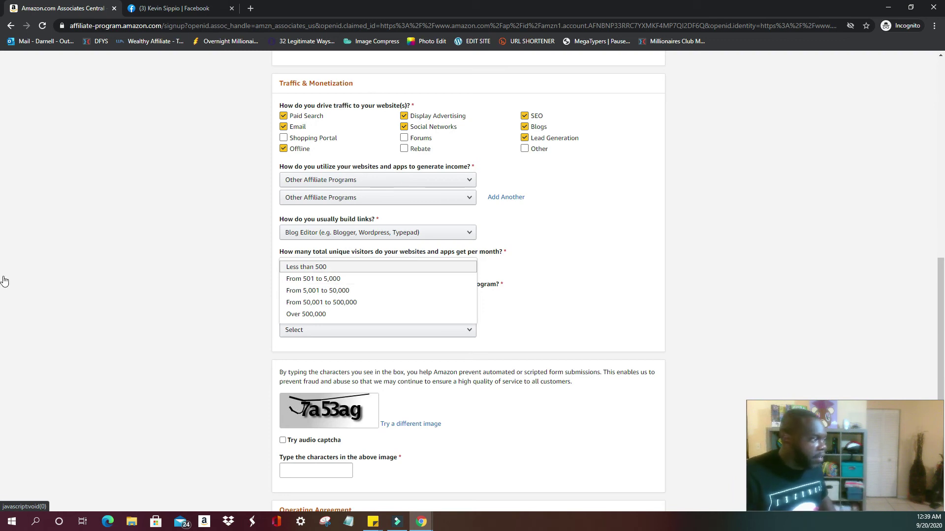
{"action": "key", "text": "Down"}
{"action": "key", "text": "Down"}
{"action": "key", "text": "Up"}
{"action": "key", "text": "Return"}
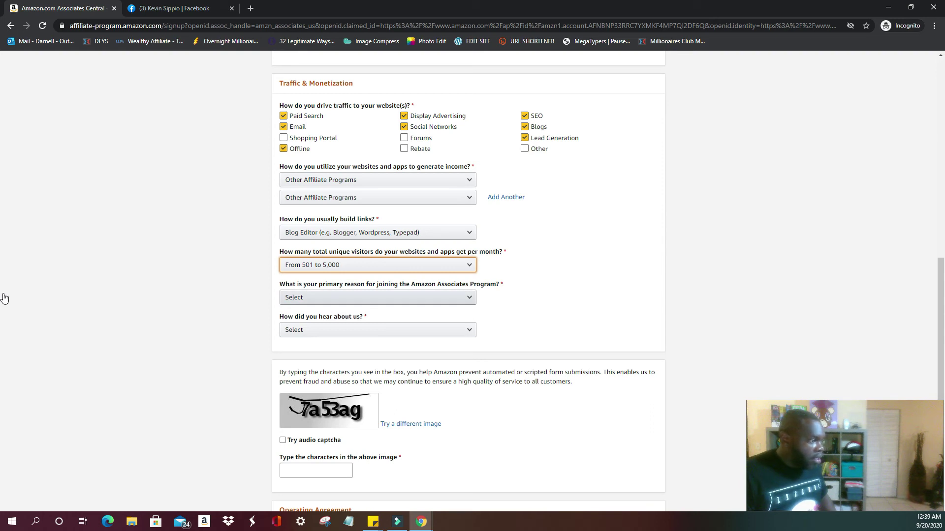
Set the primary reason for joining the Amazon Associates Program to To monetize my site
{"action": "left_click_drag", "start_coordinate": [506, 284], "coordinate": [397, 285]}
{"action": "left_click_drag", "start_coordinate": [1, 290], "coordinate": [2, 289]}
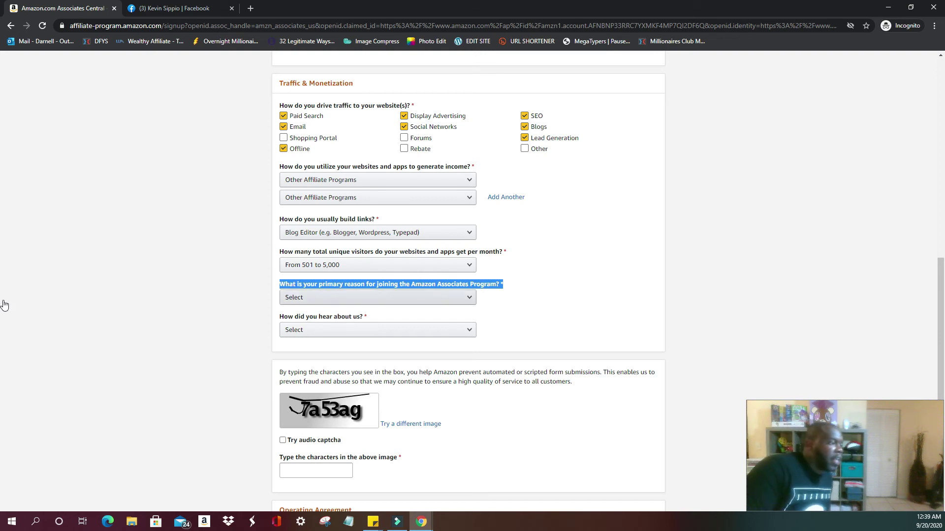
{"action": "left_click", "coordinate": [377, 298]}
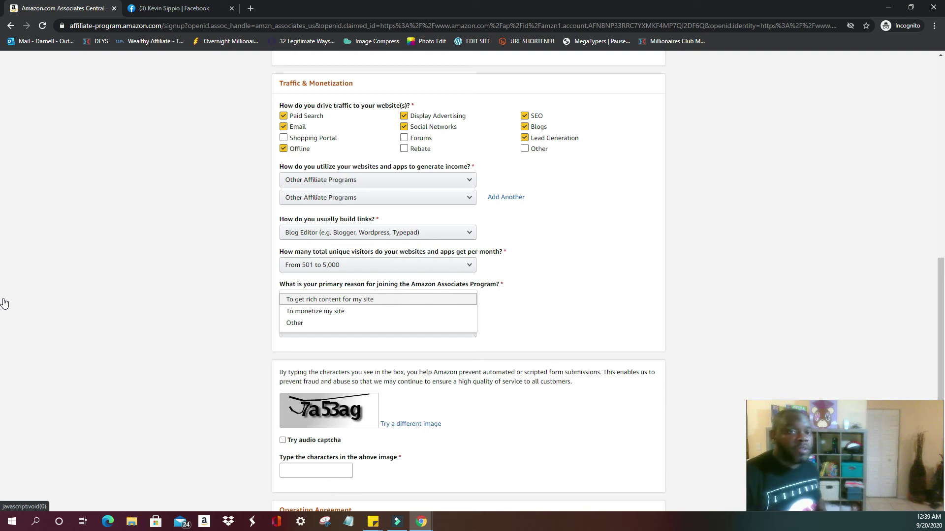
{"action": "key", "text": "Down"}
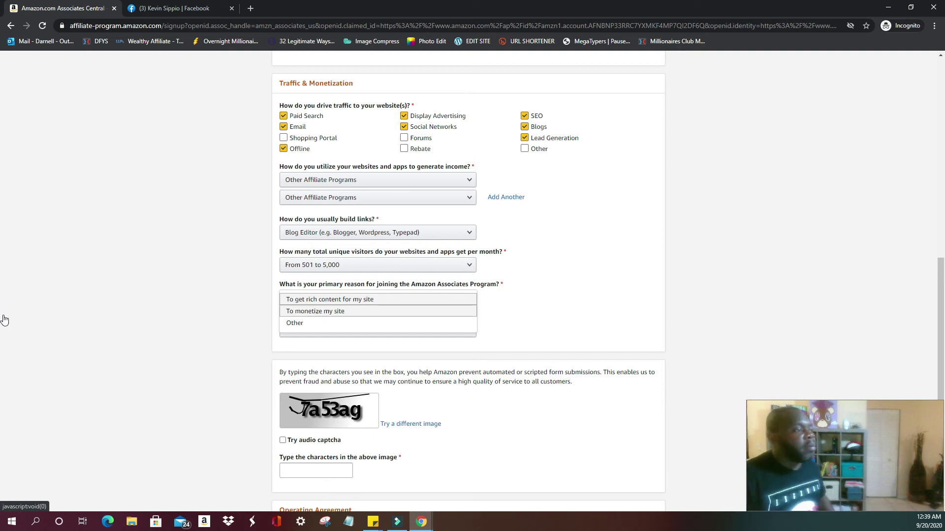
{"action": "key", "text": "Return"}
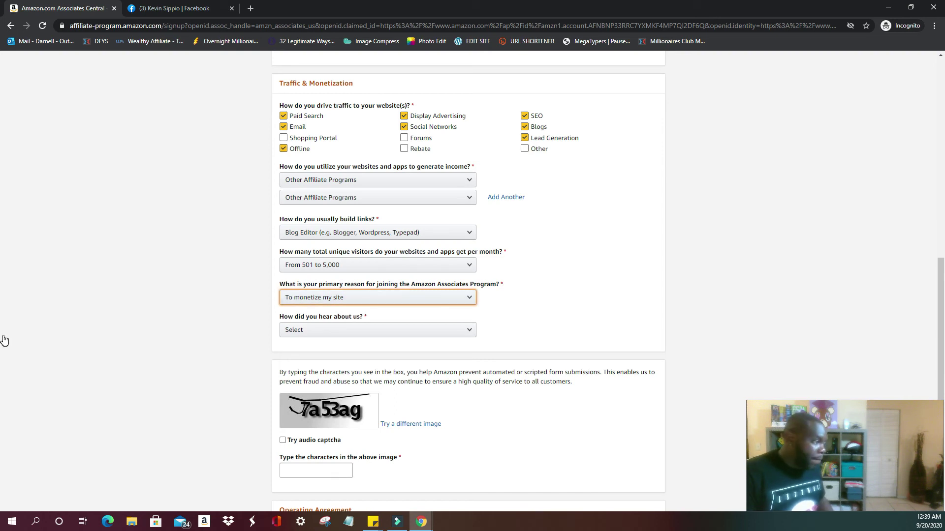
Answer the question on how the program was heard about with Word of Mouth
{"action": "key", "text": "Tab"}
{"action": "key", "text": "alt+Down"}
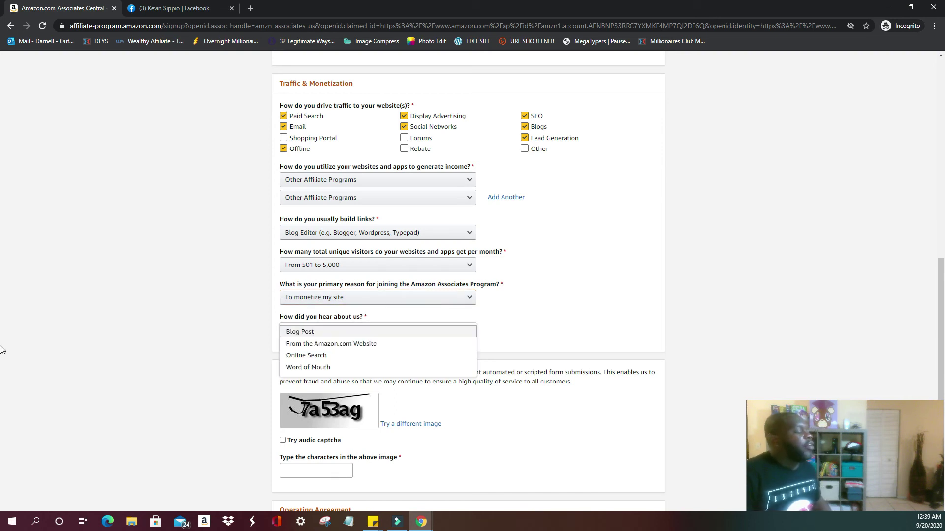
{"action": "key", "text": "o"}
{"action": "scroll", "coordinate": [2, 360], "scroll_direction": "down", "scroll_amount": 3}
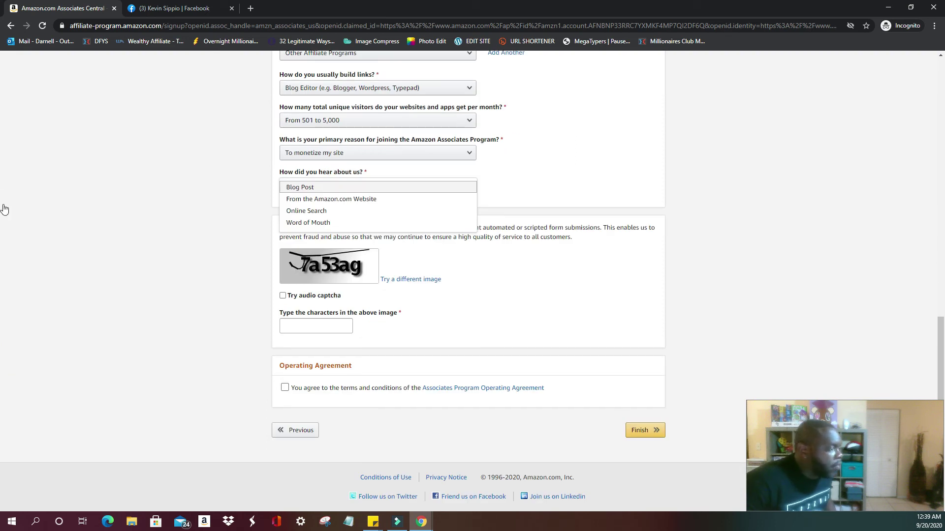
{"action": "key", "text": "Down"}
{"action": "scroll", "coordinate": [4, 225], "scroll_direction": "up", "scroll_amount": 1}
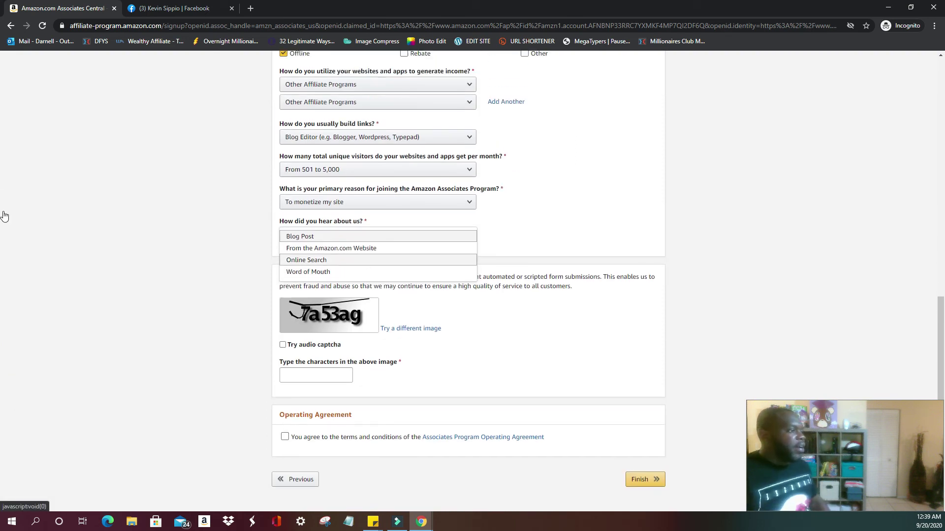
{"action": "key", "text": "w"}
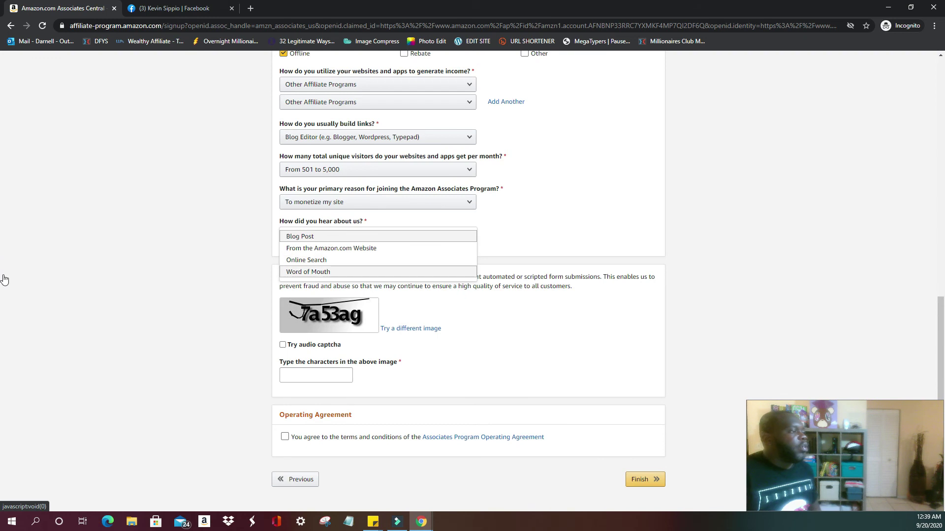
{"action": "key", "text": "Up"}
{"action": "key", "text": "Up"}
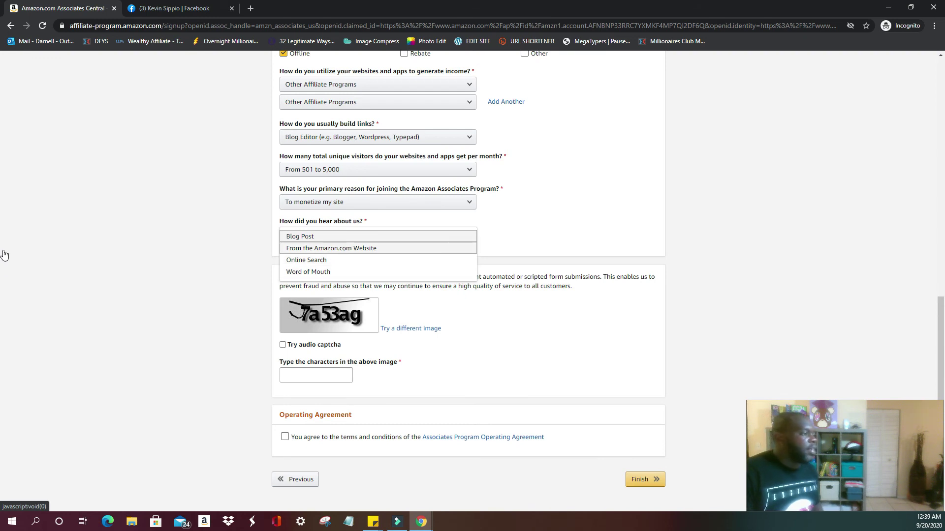
{"action": "key", "text": "Down"}
{"action": "key", "text": "Down"}
{"action": "key", "text": "Up"}
{"action": "key", "text": "Down"}
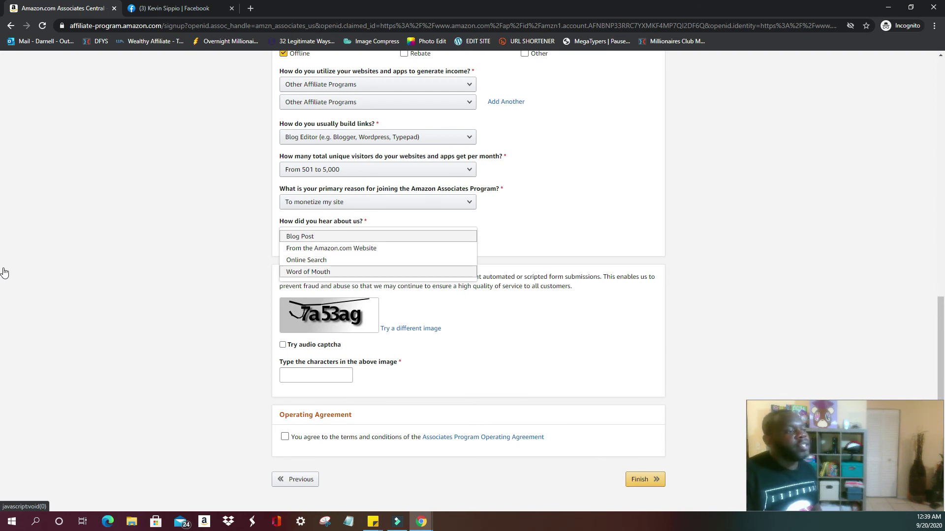
{"action": "key", "text": "Return"}
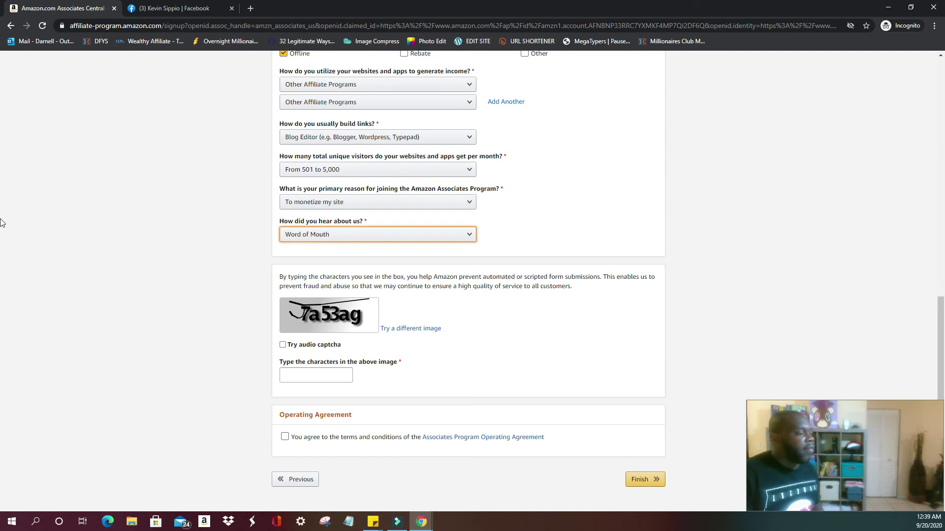
Enter the captcha characters shown in the verification image
{"action": "scroll", "coordinate": [1, 259], "scroll_direction": "down", "scroll_amount": 2}
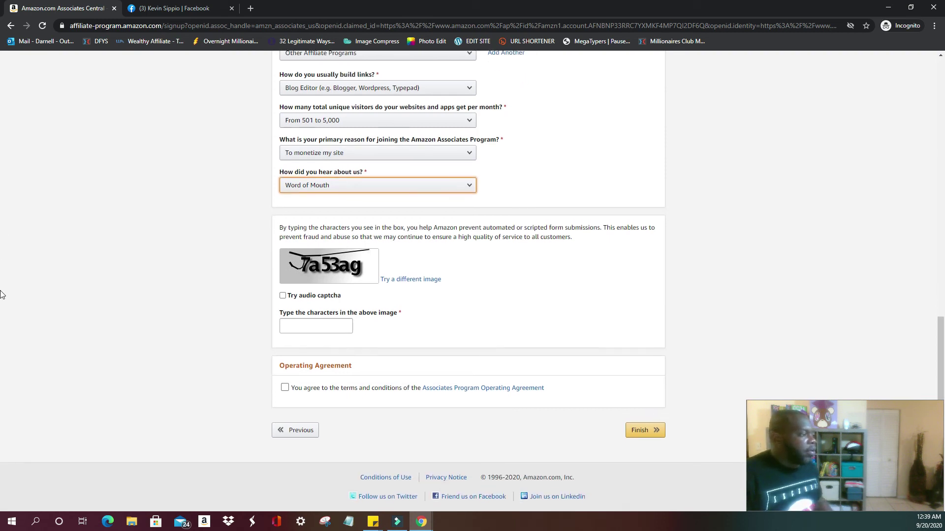
{"action": "key", "text": "Tab"}
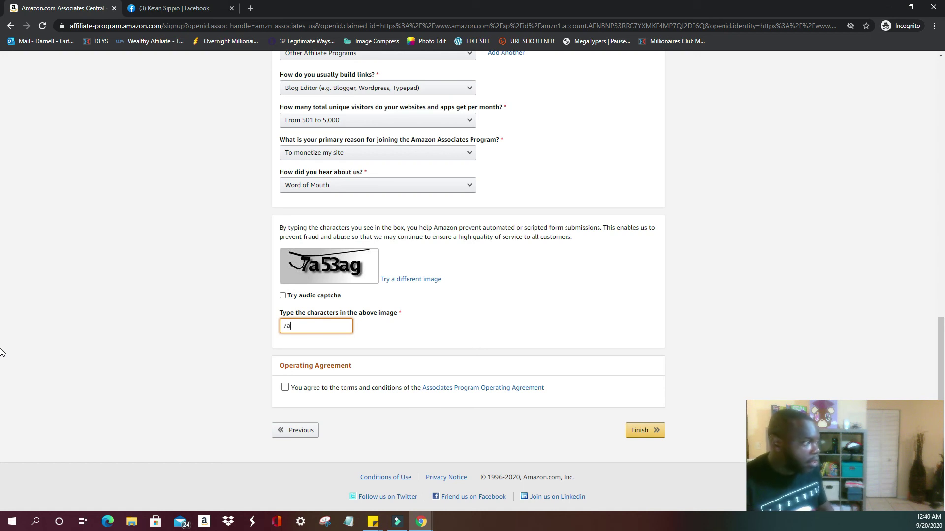
{"action": "type", "text": "7a5"}
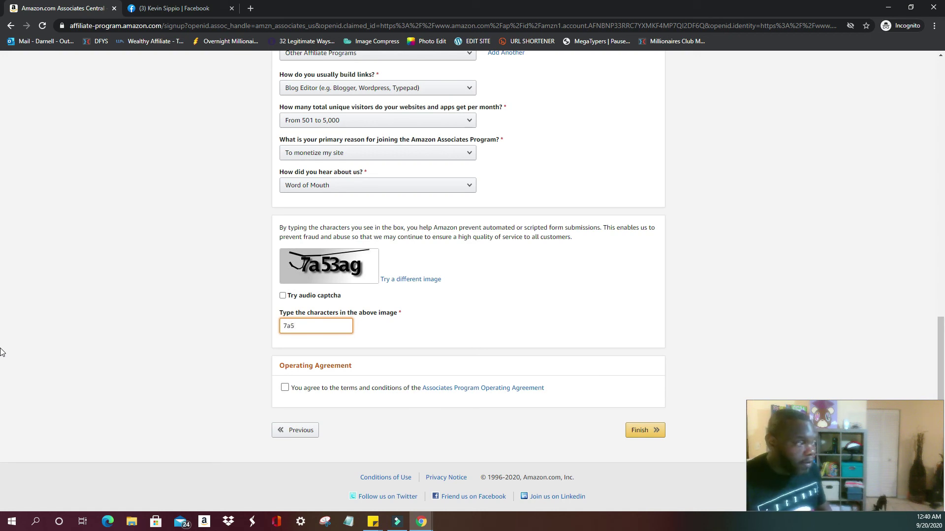
{"action": "type", "text": "3a"}
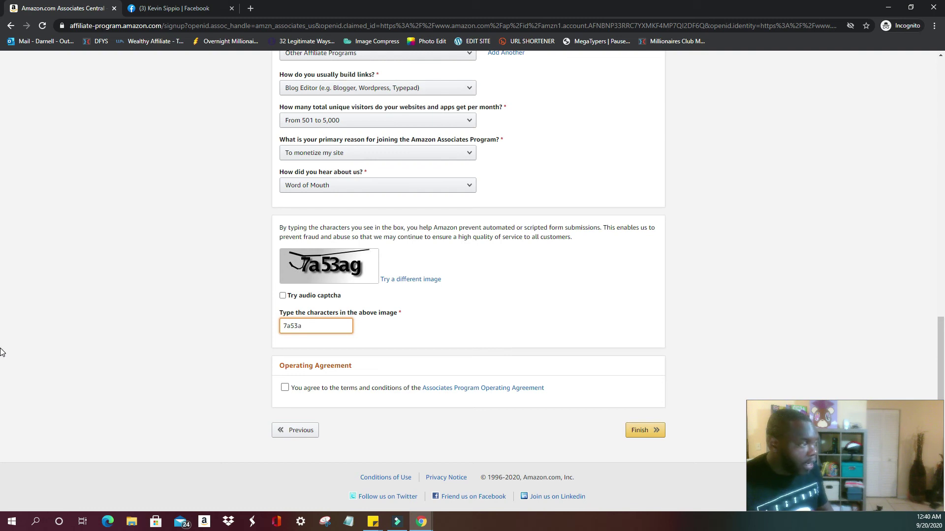
{"action": "type", "text": "g"}
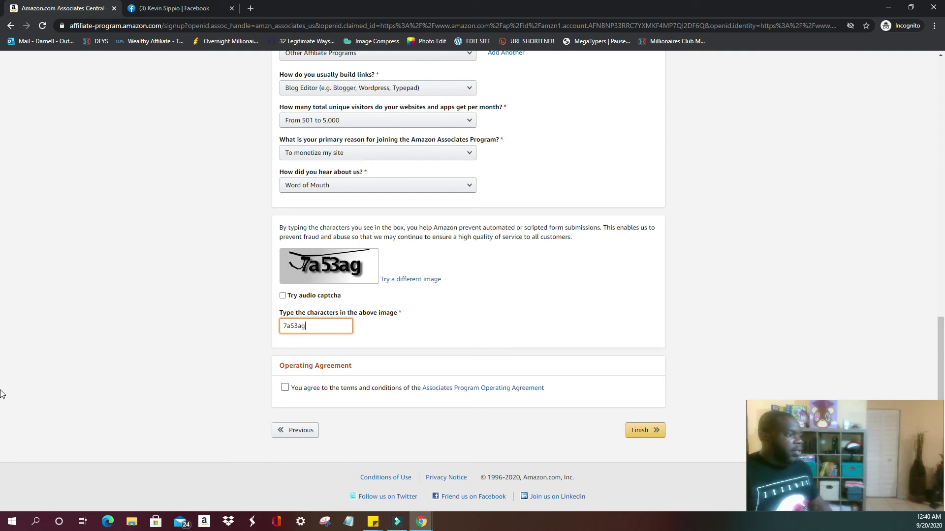
Agree to the terms and conditions of the Associates Program Operating Agreement
{"action": "left_click", "coordinate": [285, 388]}
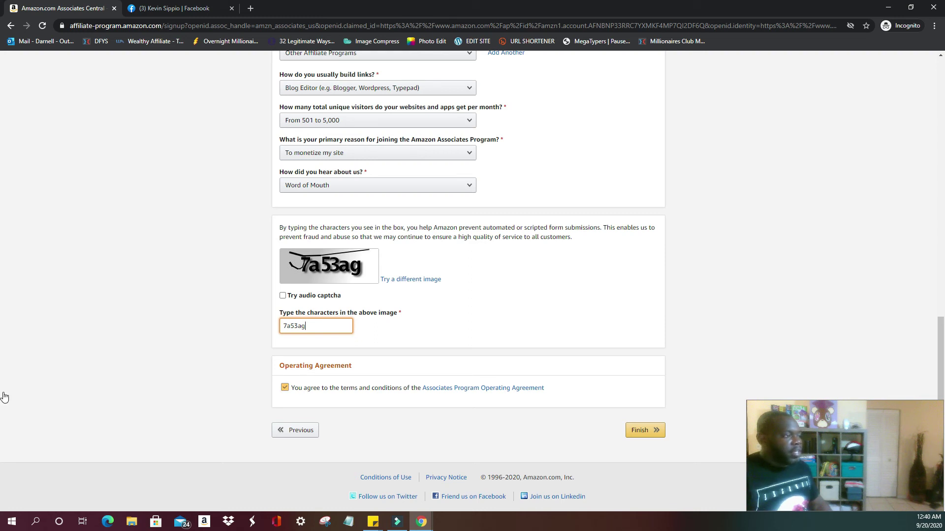
{"action": "key", "text": "space"}
{"action": "key", "text": "space"}
{"action": "key", "text": "Tab"}
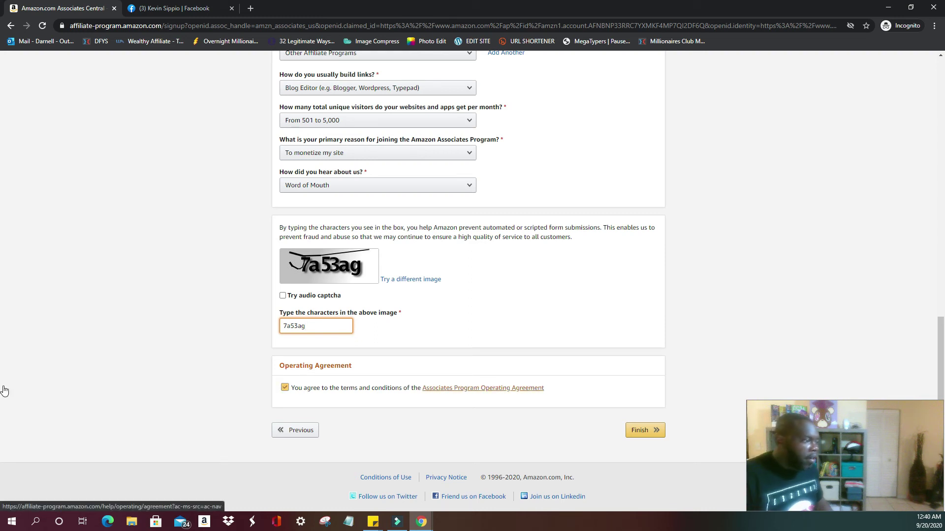
Review the completed application form from the Profile answers through Traffic & Monetization, the captcha and the Operating Agreement
{"action": "key", "text": "Tab"}
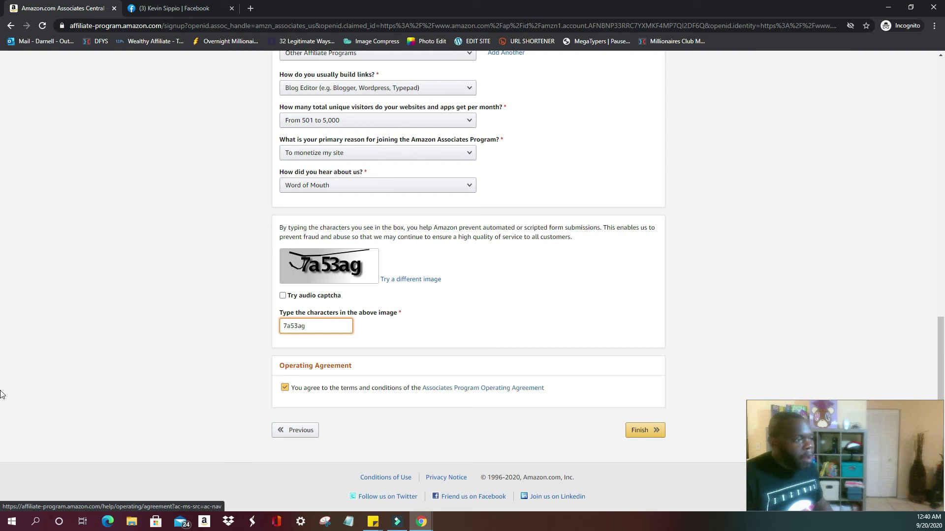
{"action": "key", "text": "space"}
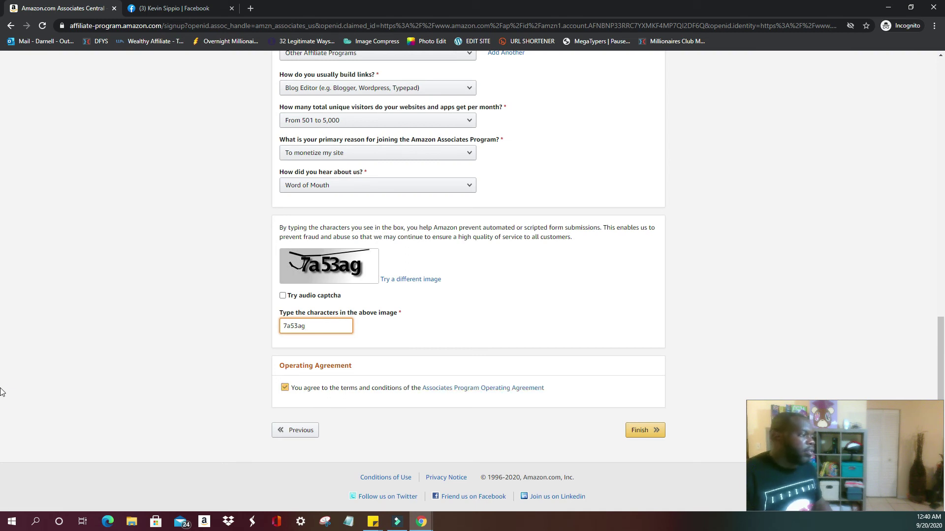
{"action": "key", "text": "Tab"}
{"action": "scroll", "coordinate": [2, 383], "scroll_direction": "up", "scroll_amount": 15}
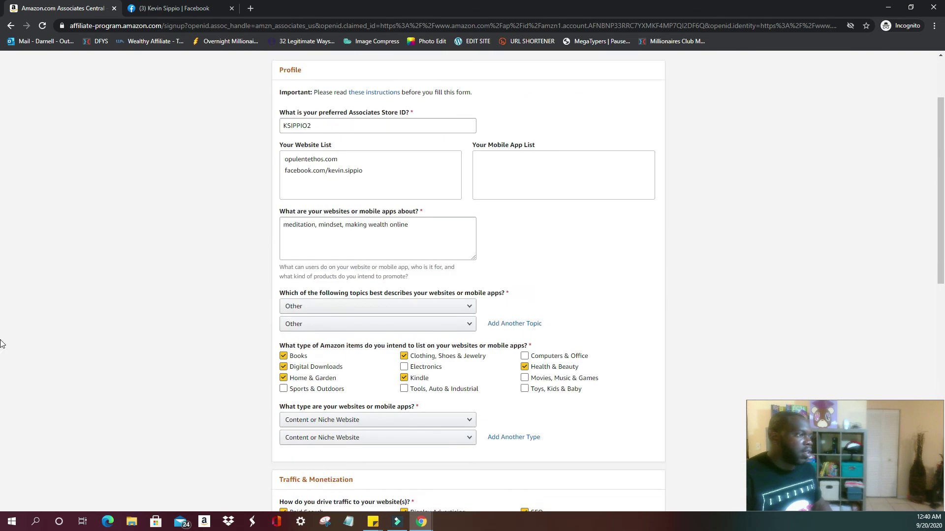
{"action": "scroll", "coordinate": [3, 283], "scroll_direction": "down", "scroll_amount": 15}
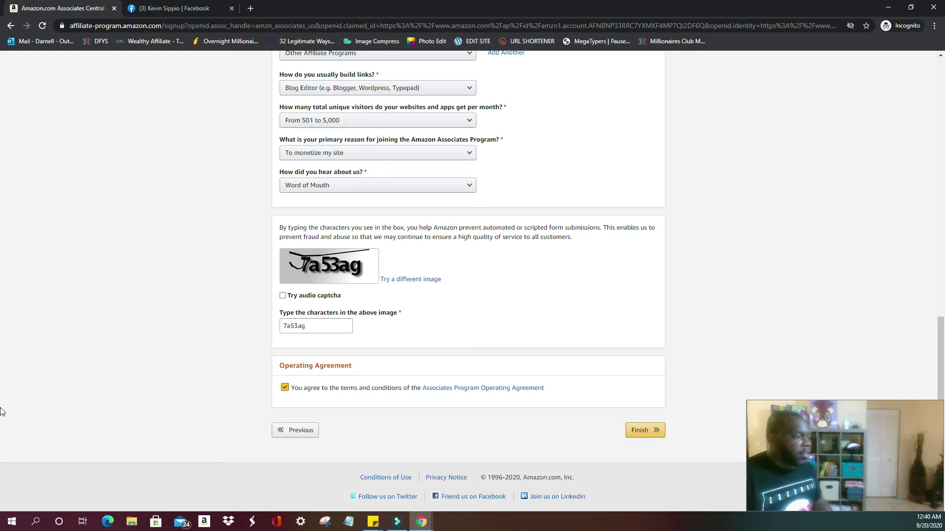
{"action": "scroll", "coordinate": [2, 415], "scroll_direction": "up", "scroll_amount": 10}
{"action": "scroll", "coordinate": [3, 418], "scroll_direction": "down", "scroll_amount": 10}
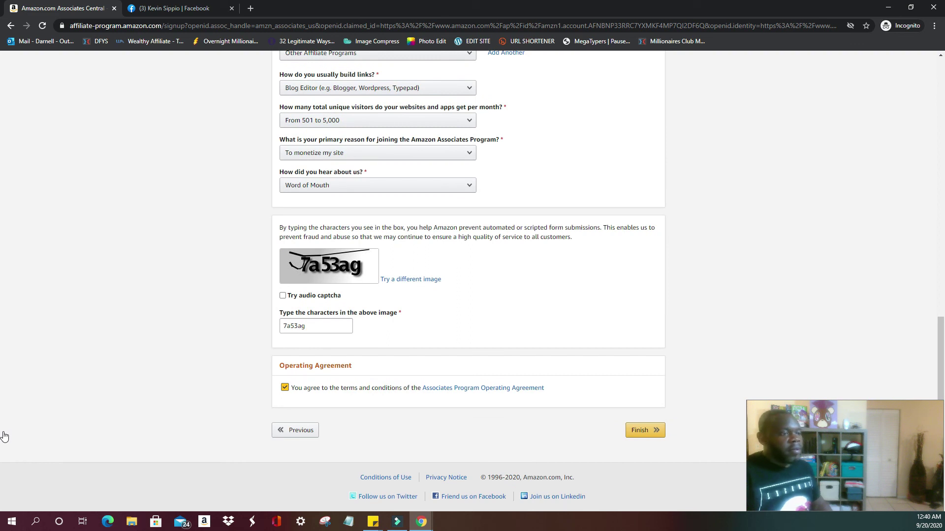
{"action": "scroll", "coordinate": [3, 333], "scroll_direction": "up", "scroll_amount": 12}
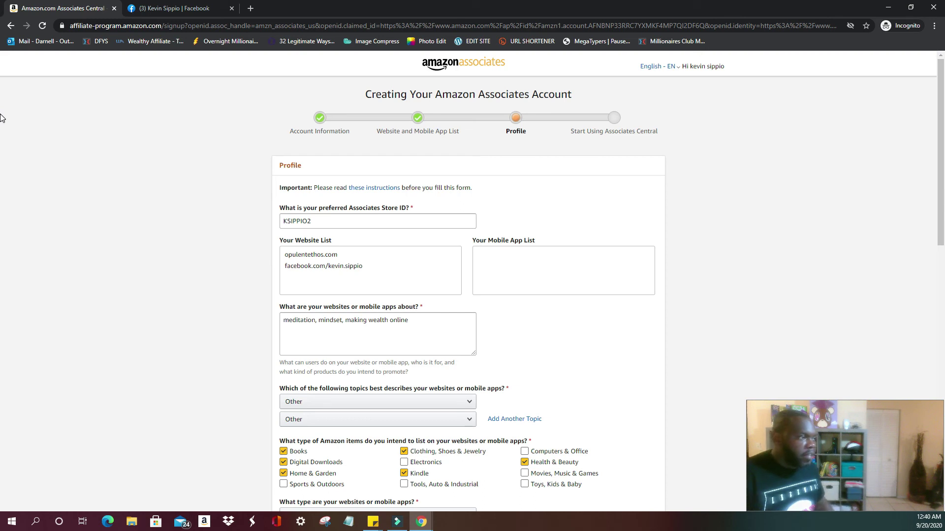
{"action": "scroll", "coordinate": [2, 147], "scroll_direction": "down", "scroll_amount": 14}
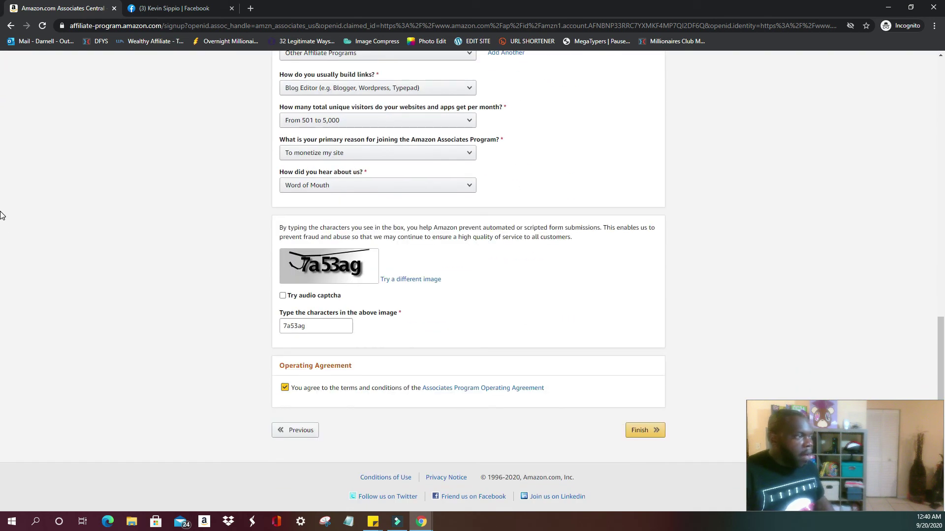
{"action": "scroll", "coordinate": [1, 197], "scroll_direction": "up", "scroll_amount": 6}
{"action": "scroll", "coordinate": [2, 236], "scroll_direction": "down", "scroll_amount": 6}
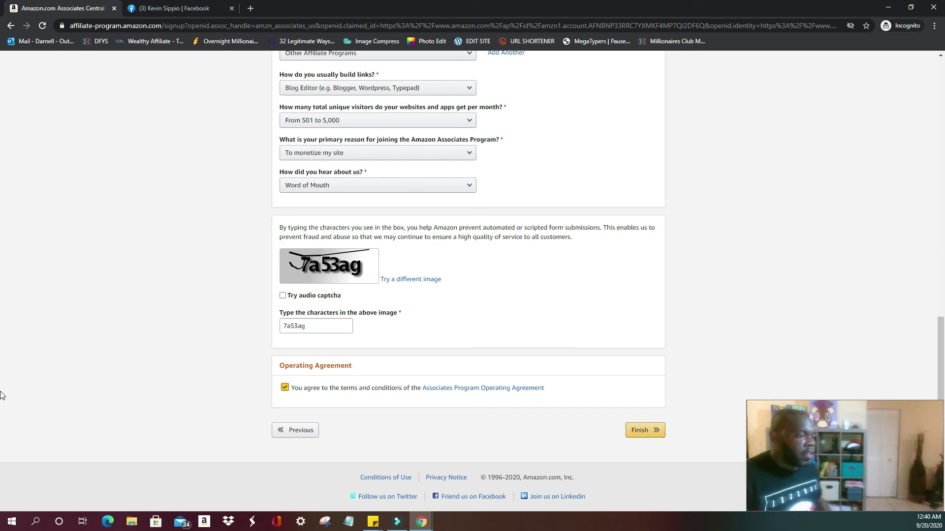
Add Computers & Office to the Amazon item types intended for listing and submit the finished Associates application
{"action": "scroll", "coordinate": [2, 334], "scroll_direction": "up", "scroll_amount": 8}
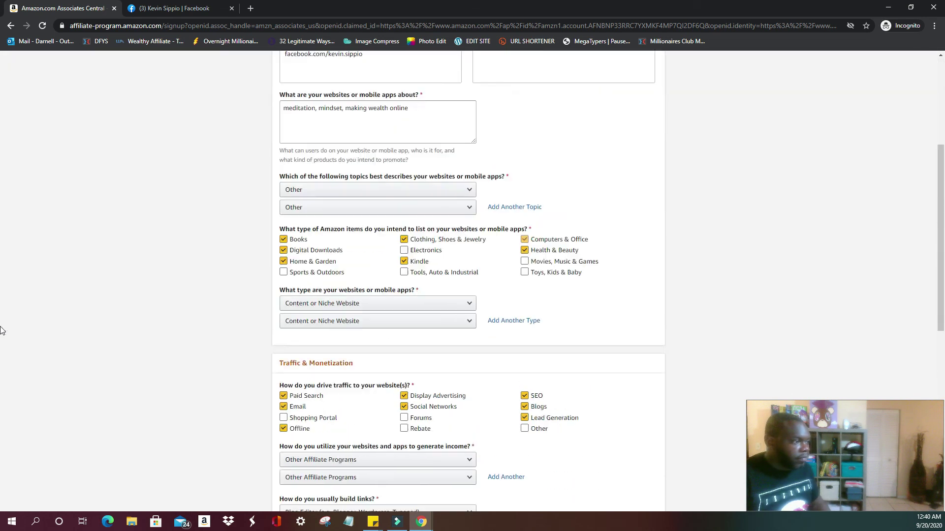
{"action": "scroll", "coordinate": [2, 334], "scroll_direction": "down", "scroll_amount": 8}
{"action": "key", "text": "Return"}
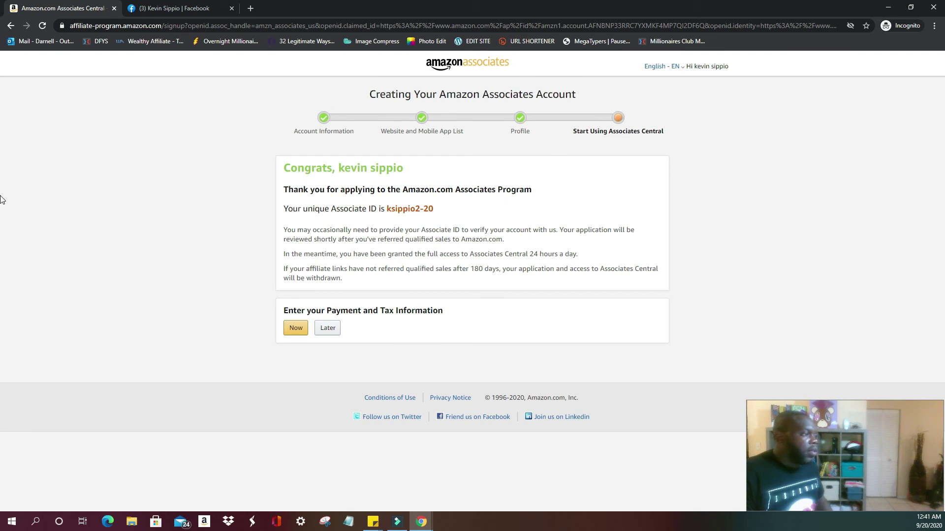
Read through the application confirmation, covering the Associate ID, application review, Associates Central access, qualified sales condition, and payment and tax prompt
{"action": "triple_click", "coordinate": [5, 170]}
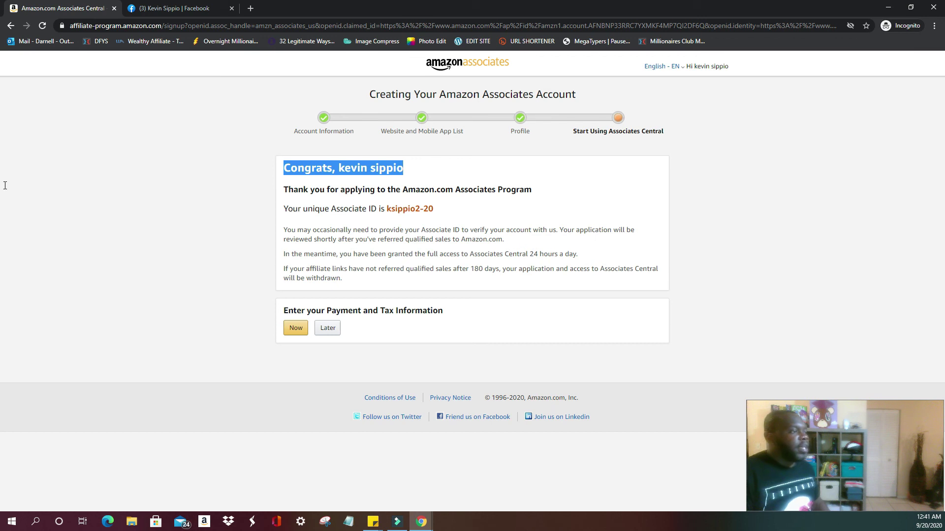
{"action": "left_click", "coordinate": [5, 185]}
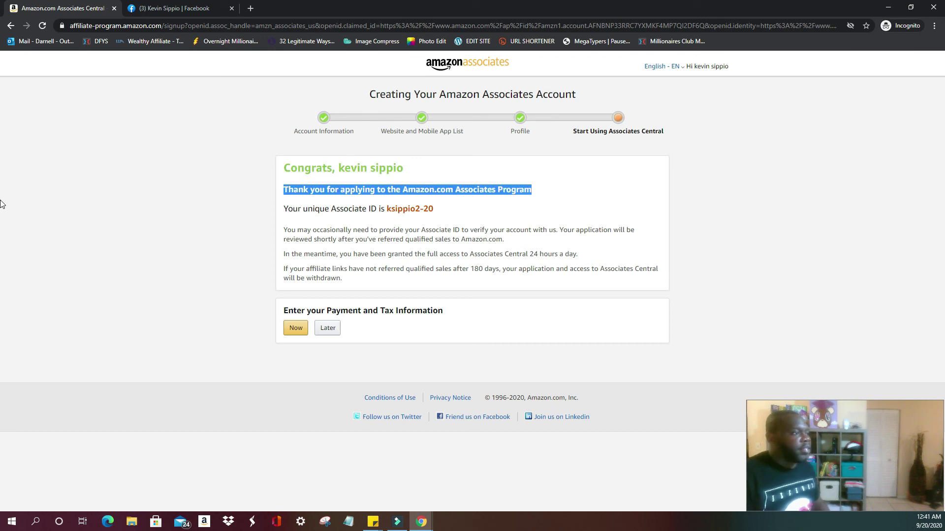
{"action": "left_click_drag", "start_coordinate": [287, 211], "coordinate": [434, 210]}
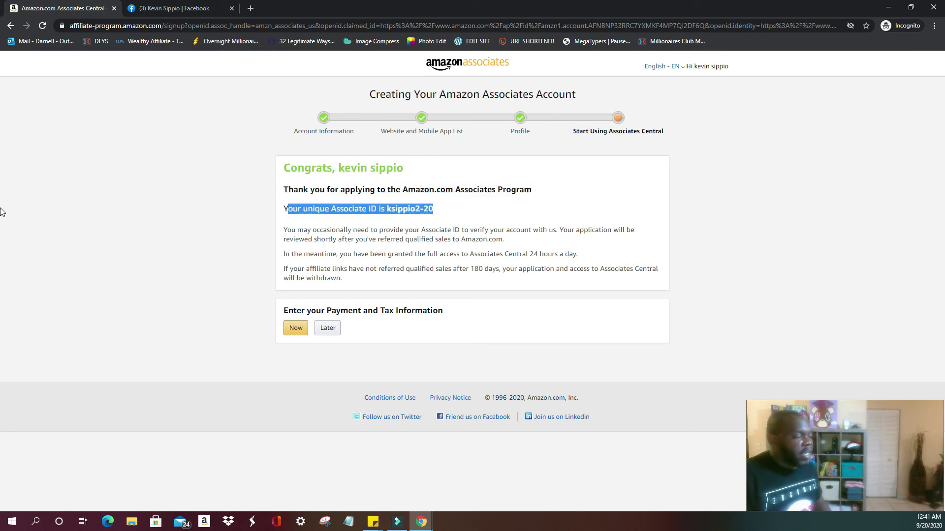
{"action": "left_click", "coordinate": [5, 217]}
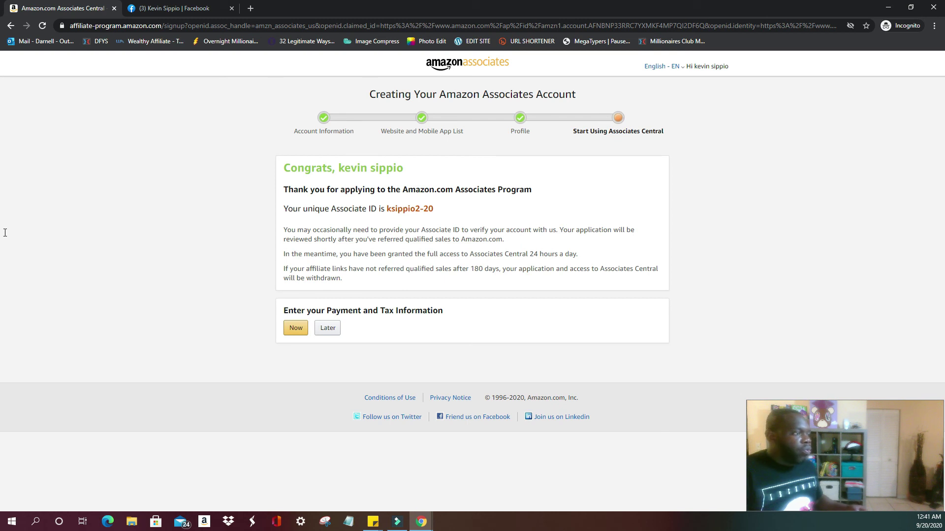
{"action": "mouse_move", "coordinate": [558, 230]}
{"action": "left_mouse_down"}
{"action": "mouse_move", "coordinate": [569, 230]}
{"action": "mouse_move", "coordinate": [504, 240]}
{"action": "left_mouse_up"}
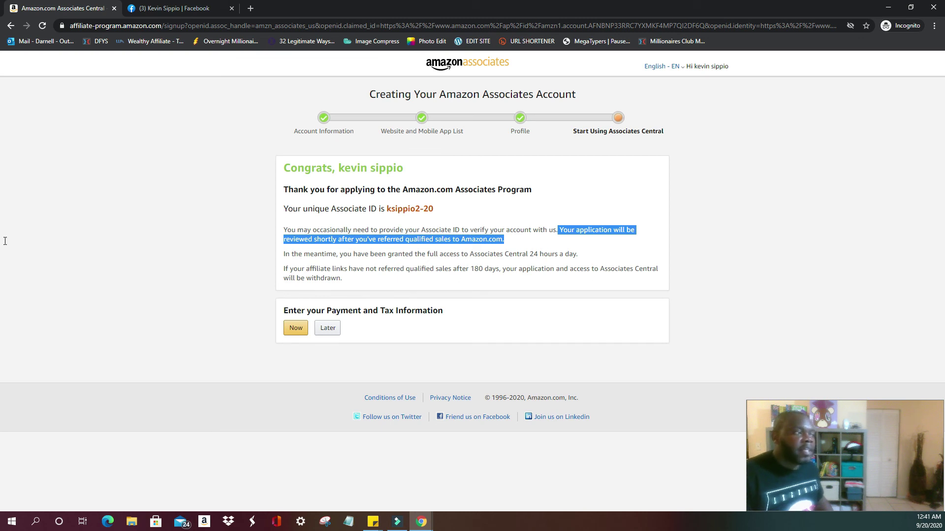
{"action": "left_click_drag", "start_coordinate": [284, 253], "coordinate": [577, 254]}
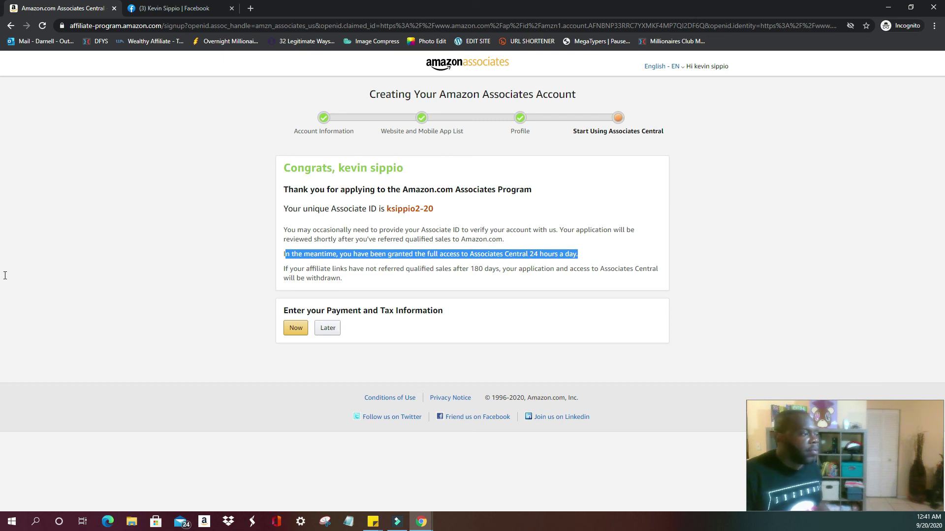
{"action": "left_click_drag", "start_coordinate": [284, 269], "coordinate": [320, 268]}
{"action": "left_click_drag", "start_coordinate": [5, 268], "coordinate": [2, 278]}
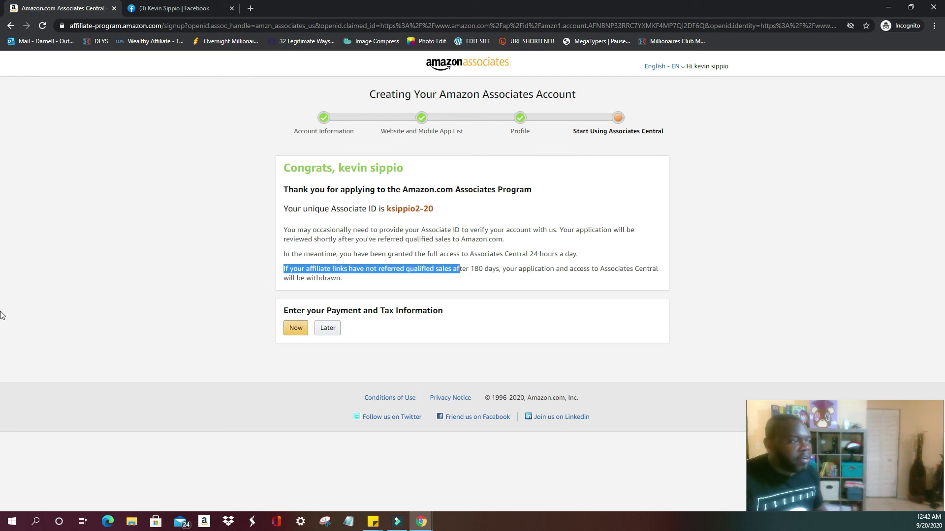
{"action": "left_click_drag", "start_coordinate": [283, 311], "coordinate": [443, 309]}
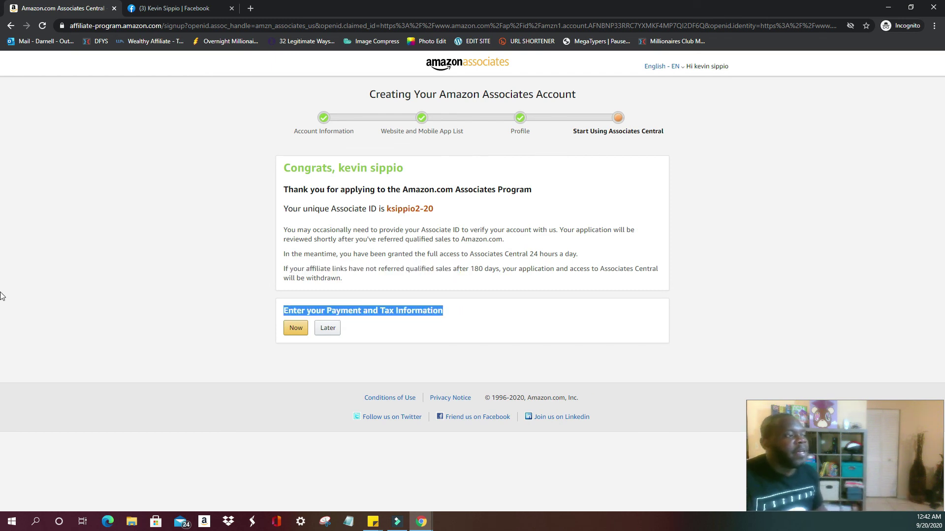